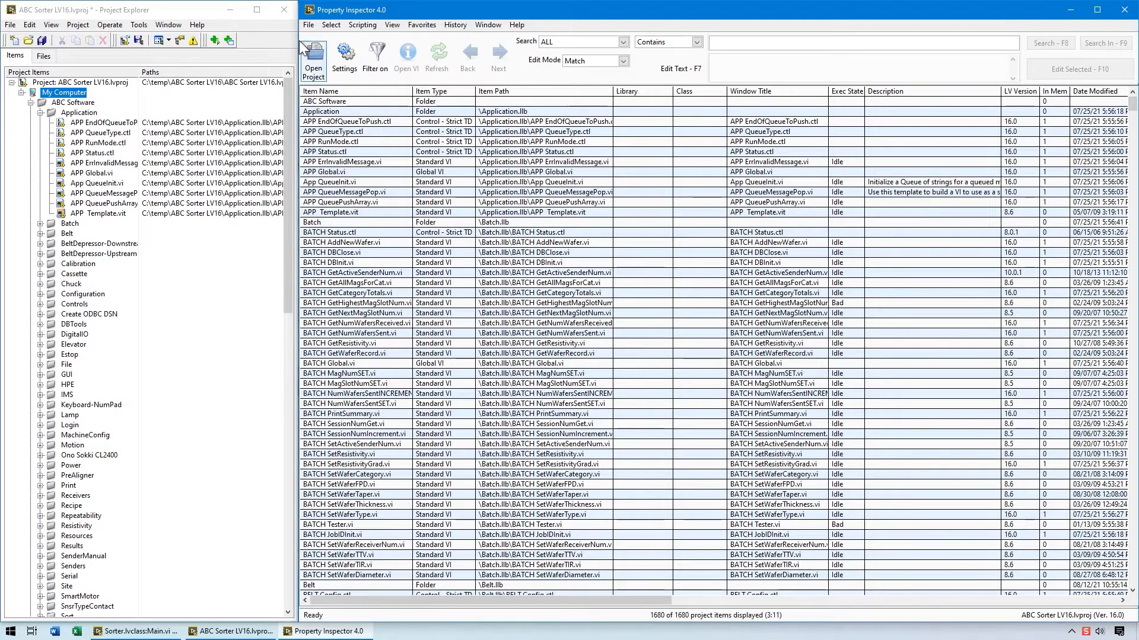
Look through the project tree down to its classes and review the recent searches, saved favorite searches and scripting commands.
{"action": "left_click", "coordinate": [229, 35]}
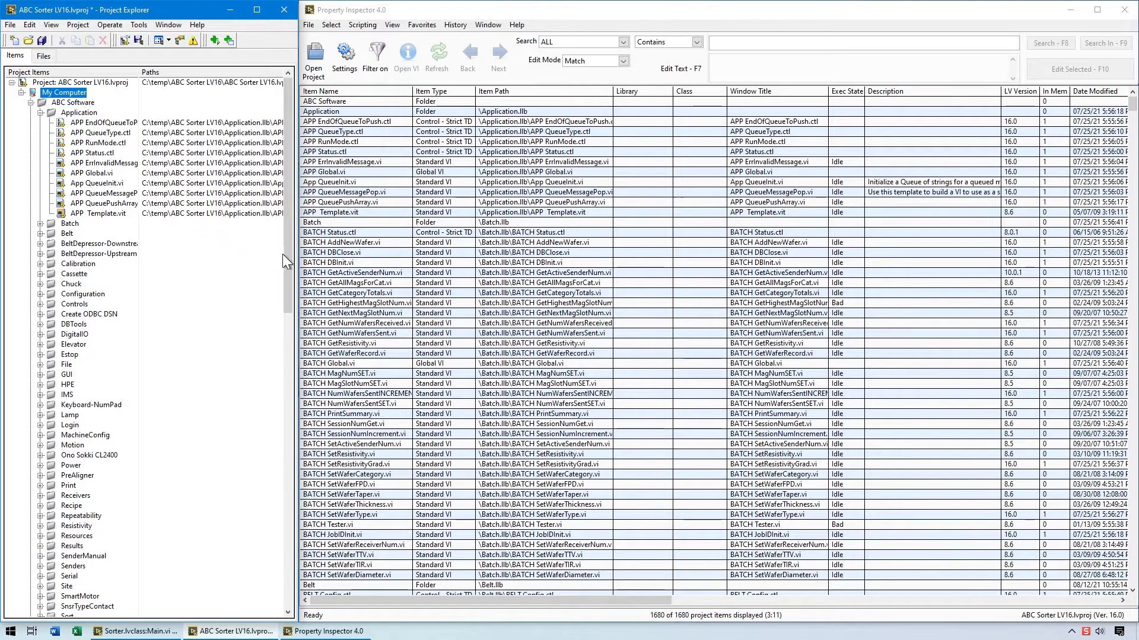
{"action": "left_click_drag", "start_coordinate": [289, 262], "coordinate": [294, 558]}
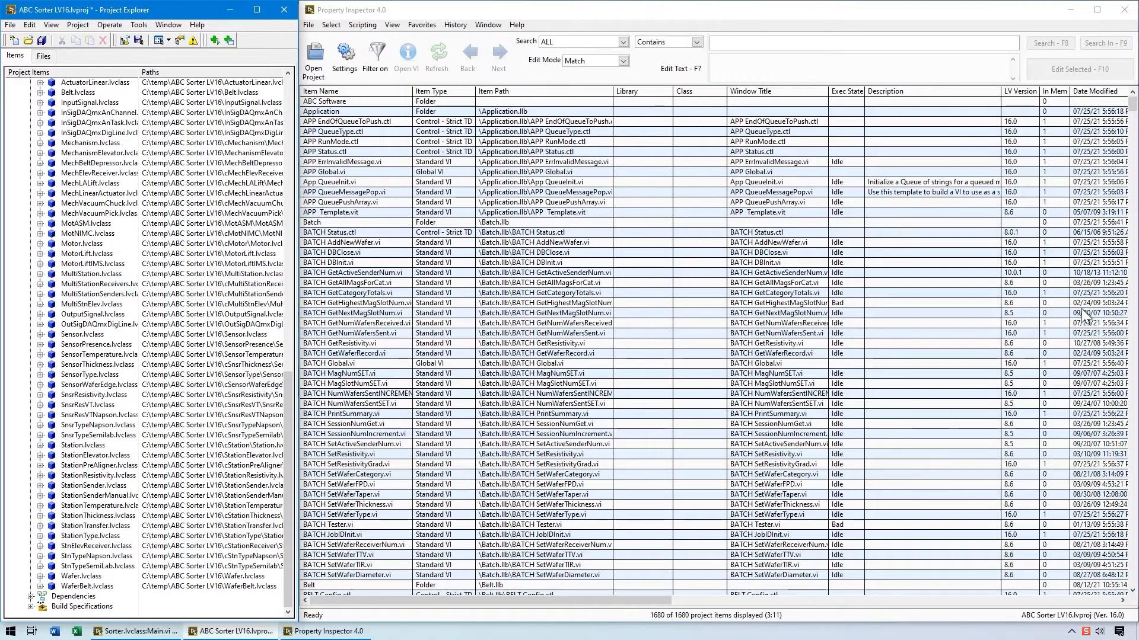
{"action": "mouse_move", "coordinate": [1132, 106]}
{"action": "left_mouse_down"}
{"action": "mouse_move", "coordinate": [1134, 596]}
{"action": "mouse_move", "coordinate": [1122, 98]}
{"action": "left_mouse_up"}
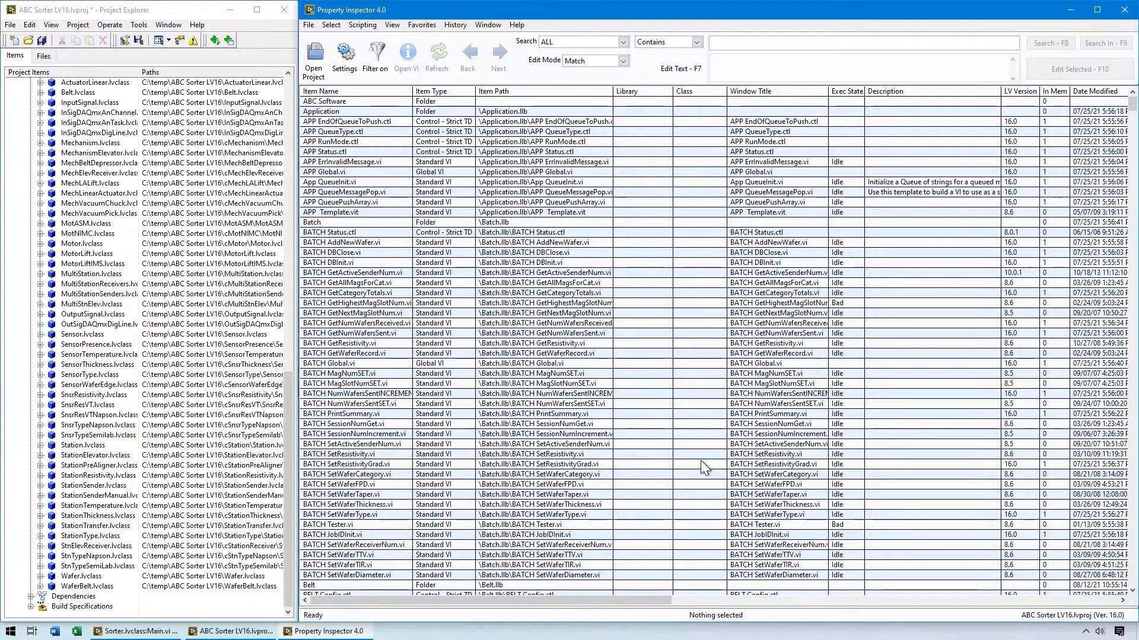
{"action": "left_click_drag", "start_coordinate": [656, 601], "coordinate": [599, 573]}
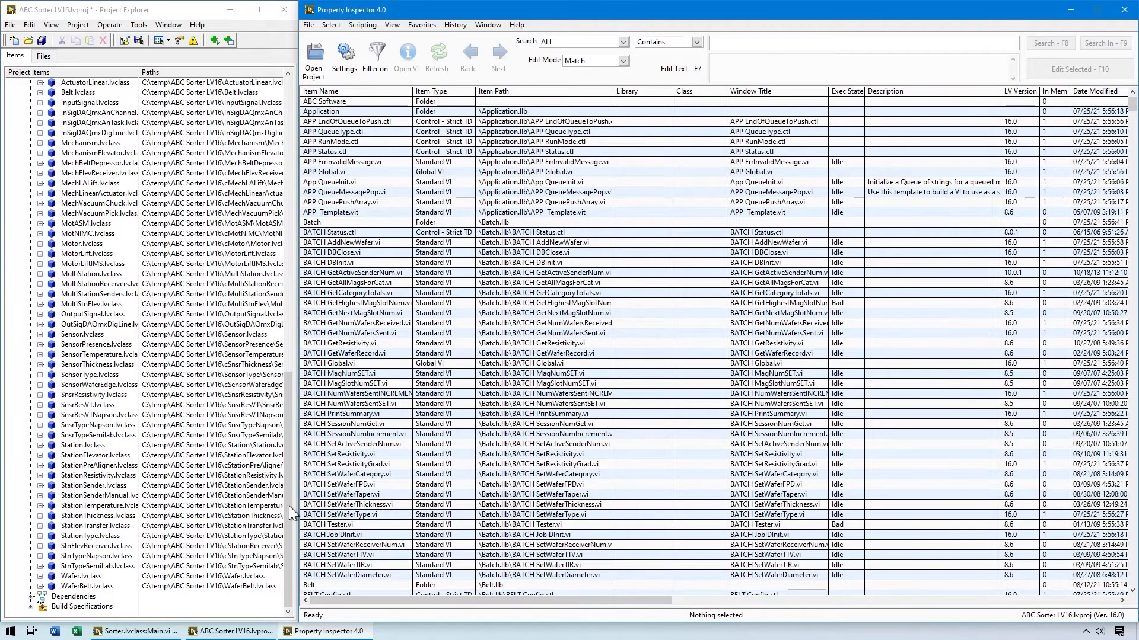
{"action": "left_click_drag", "start_coordinate": [287, 508], "coordinate": [306, 187]}
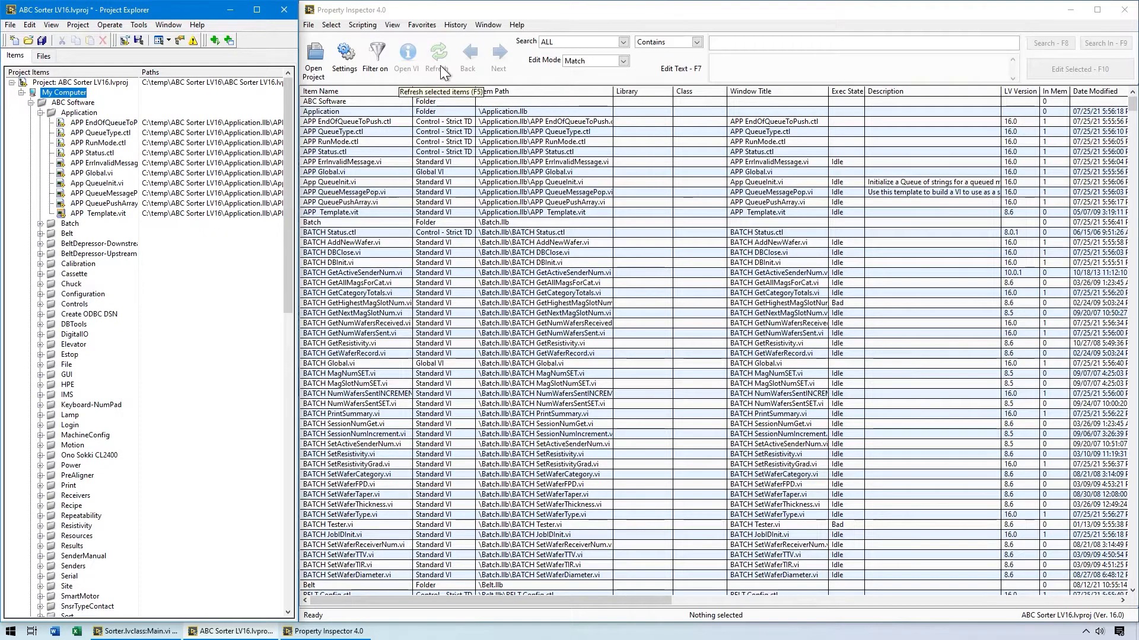
{"action": "left_click", "coordinate": [460, 24]}
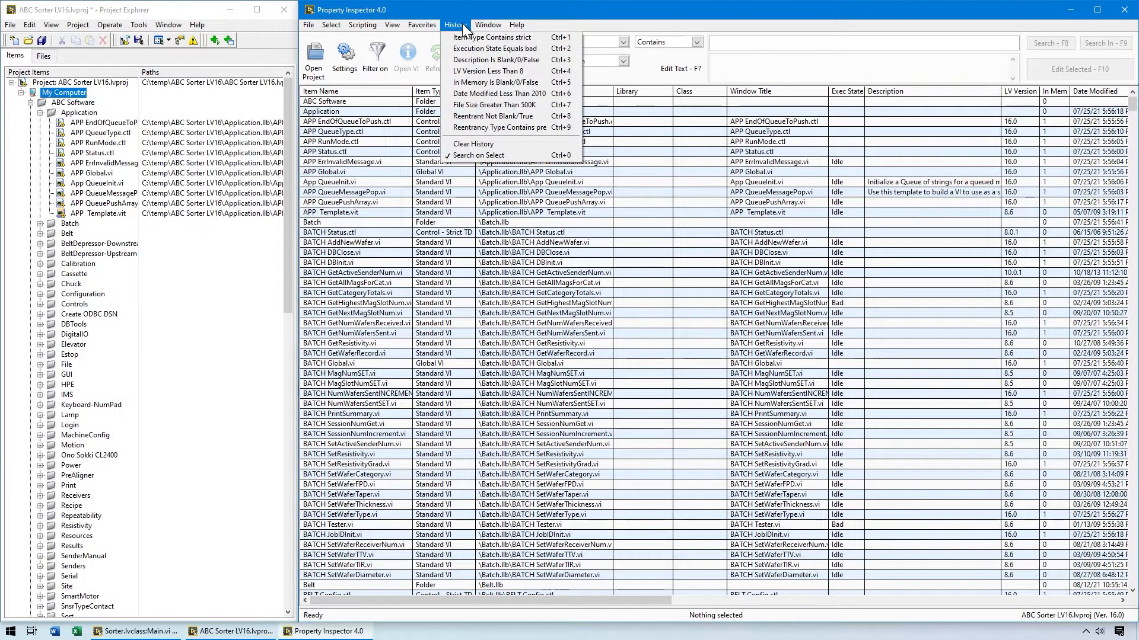
{"action": "mouse_move", "coordinate": [427, 23]}
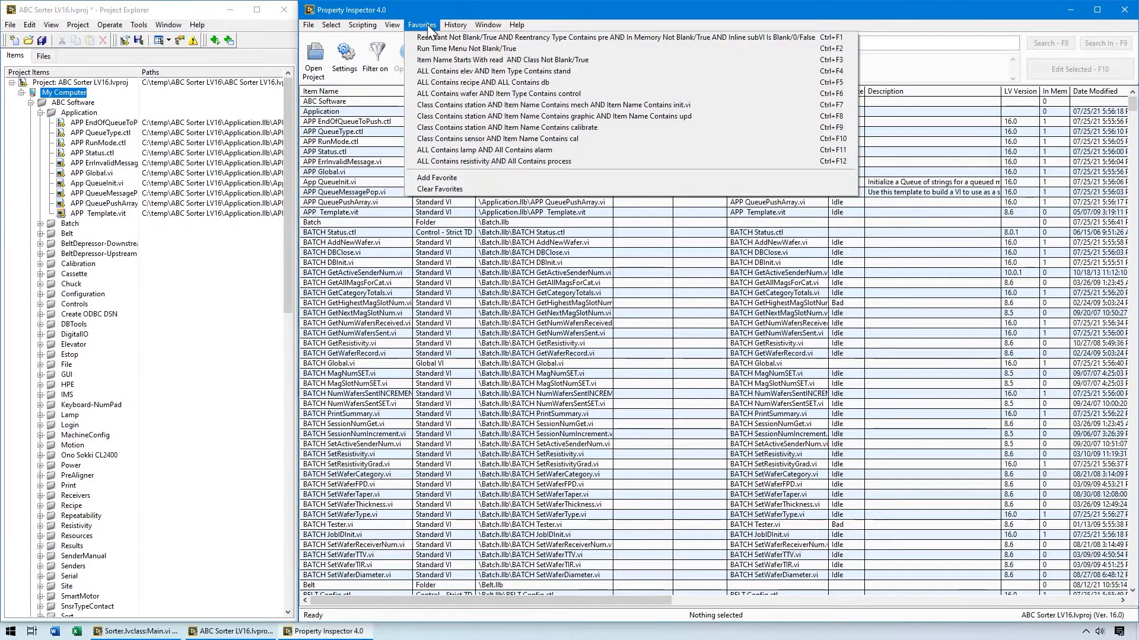
{"action": "mouse_move", "coordinate": [363, 25]}
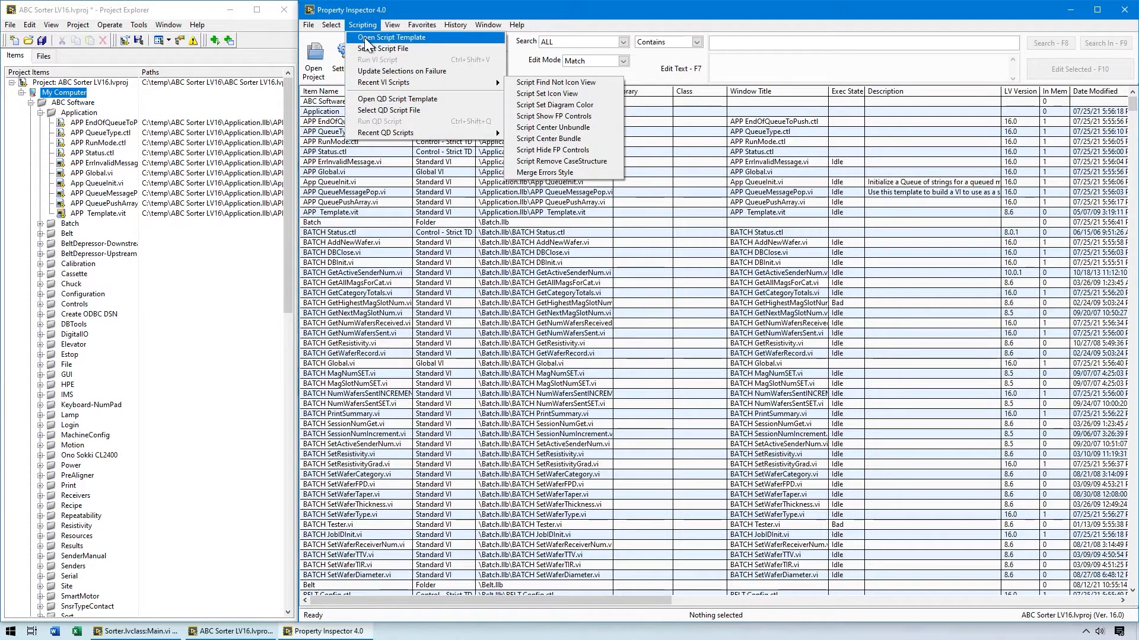
{"action": "left_click", "coordinate": [370, 10]}
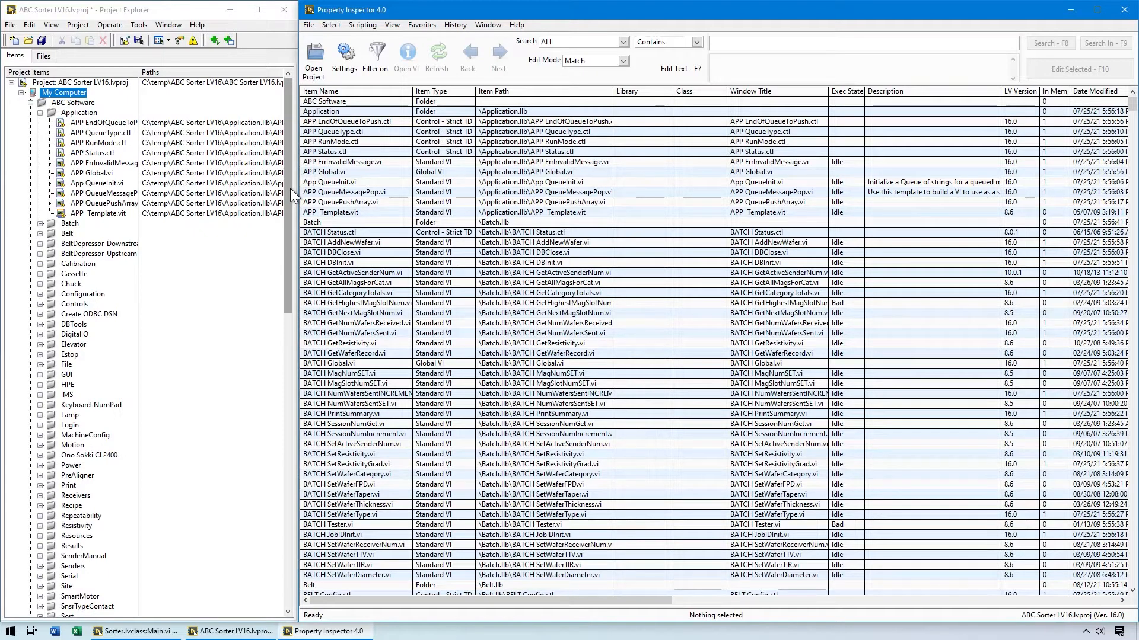
Configure the item list to show only Standard VI, Control VI, Control - Typedef, Control - Strict TD and Global VI objects.
{"action": "left_click", "coordinate": [89, 116]}
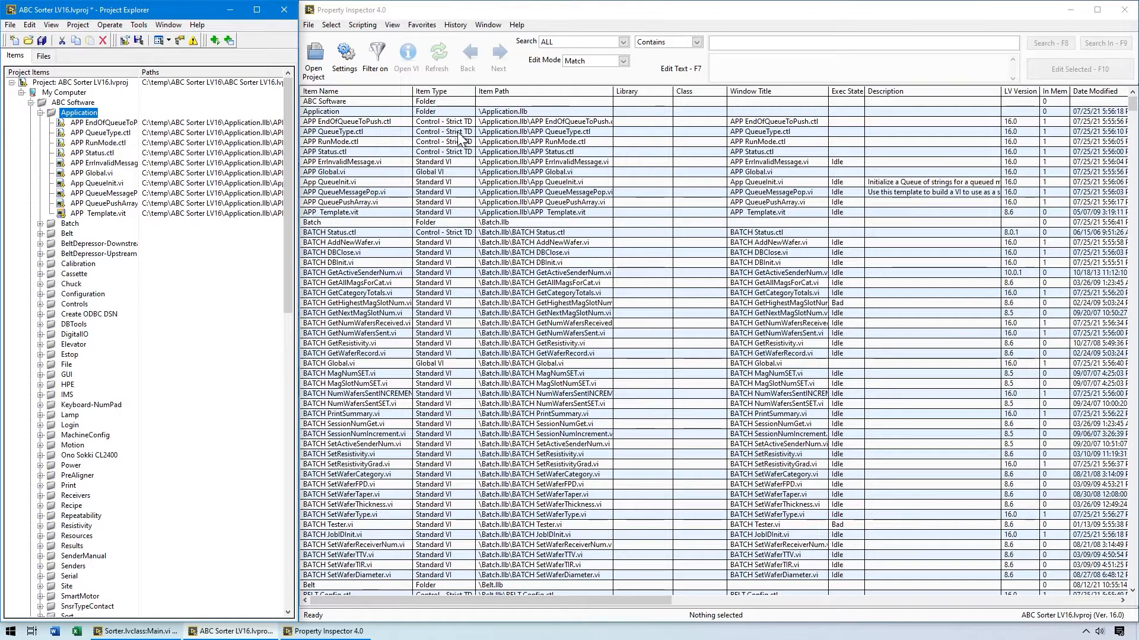
{"action": "left_click", "coordinate": [347, 59]}
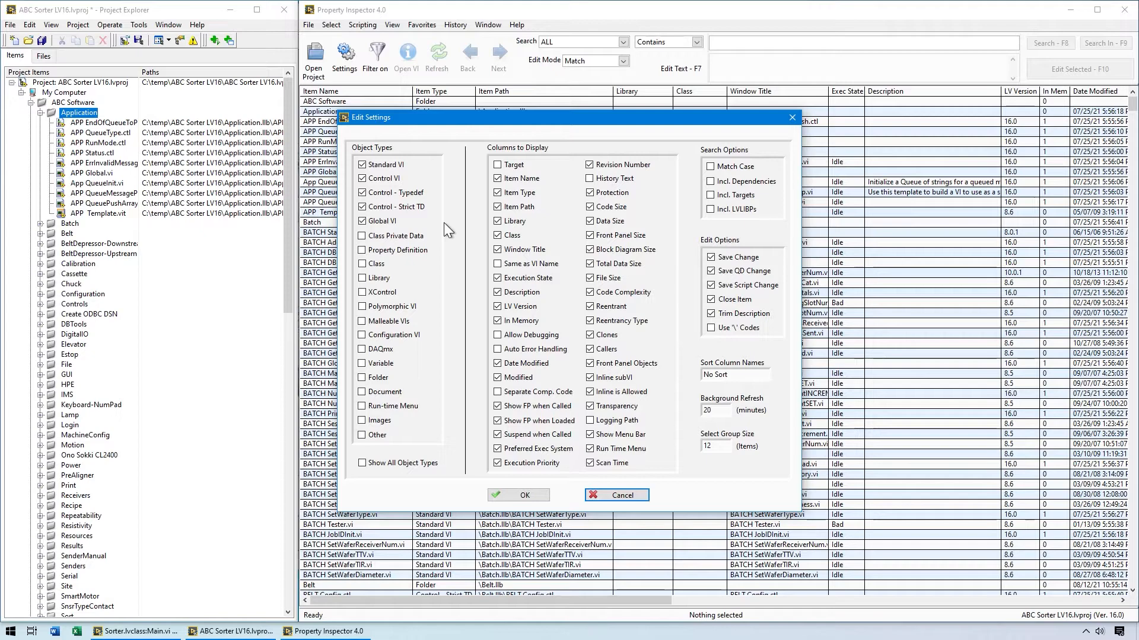
{"action": "left_click", "coordinate": [520, 497]}
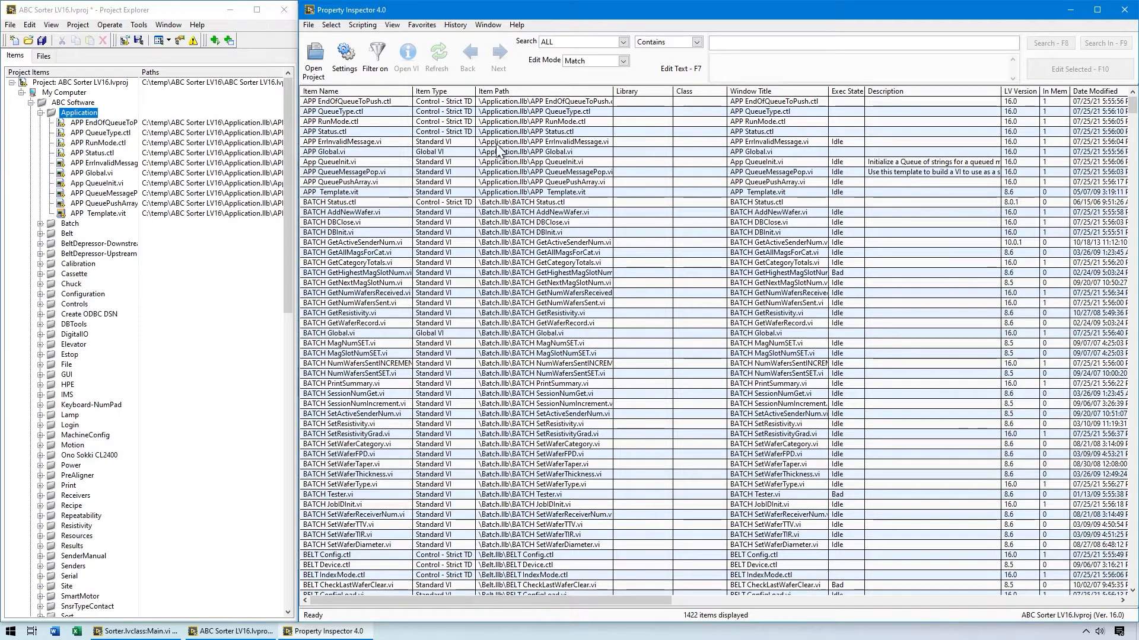
Maximize the inspector window and sort the items successively by item name, LV version and date modified, newest first.
{"action": "left_click", "coordinate": [387, 90]}
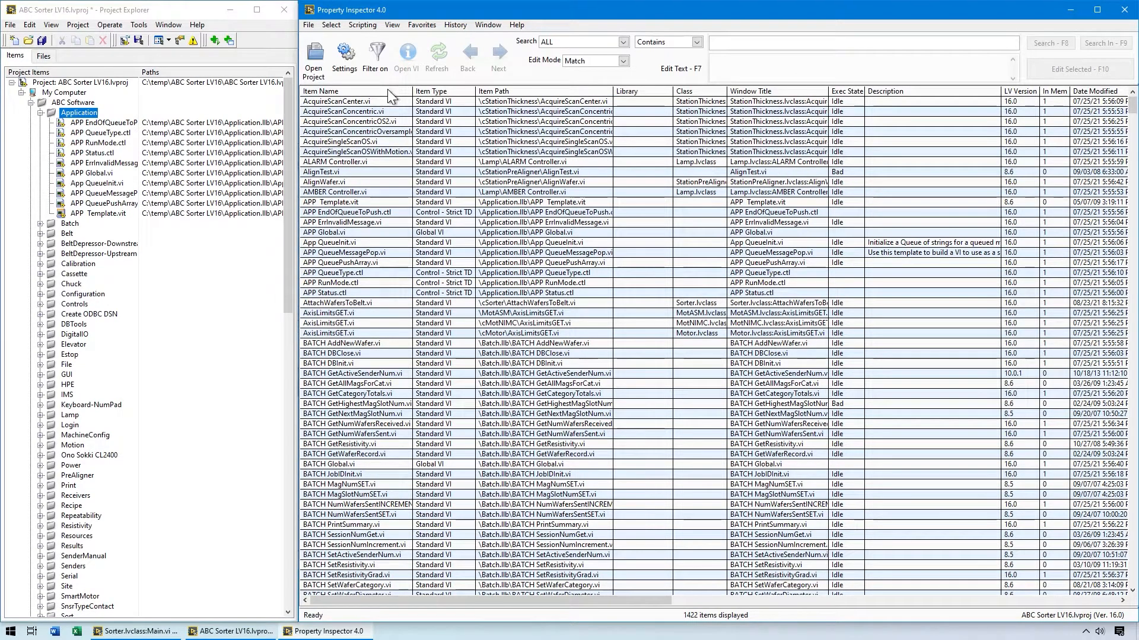
{"action": "left_click", "coordinate": [1027, 92]}
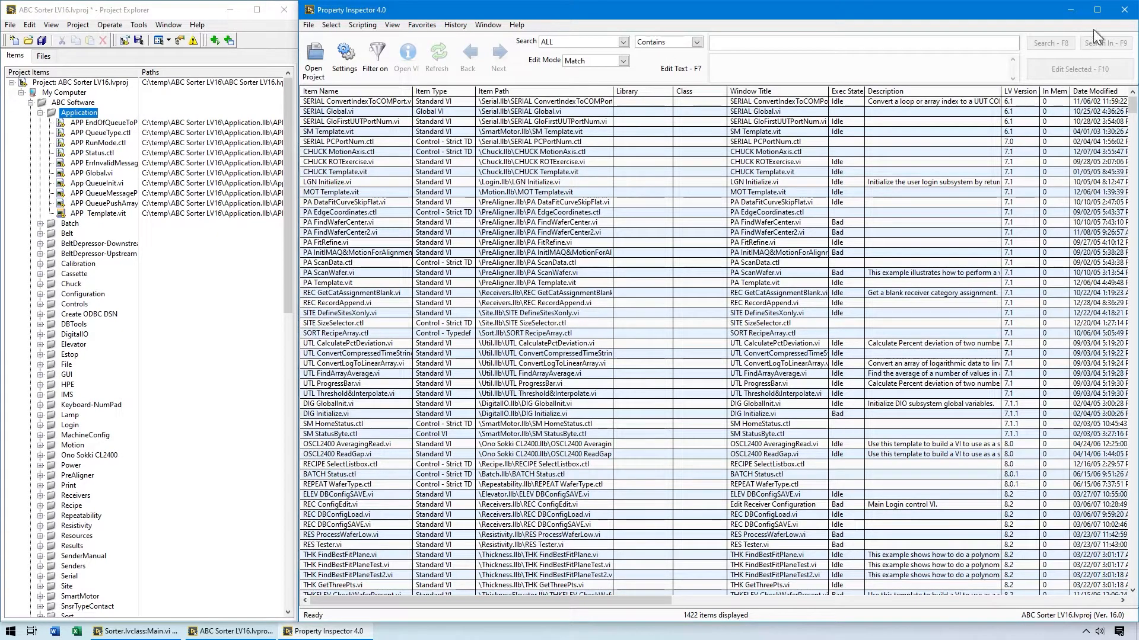
{"action": "left_click", "coordinate": [1096, 9]}
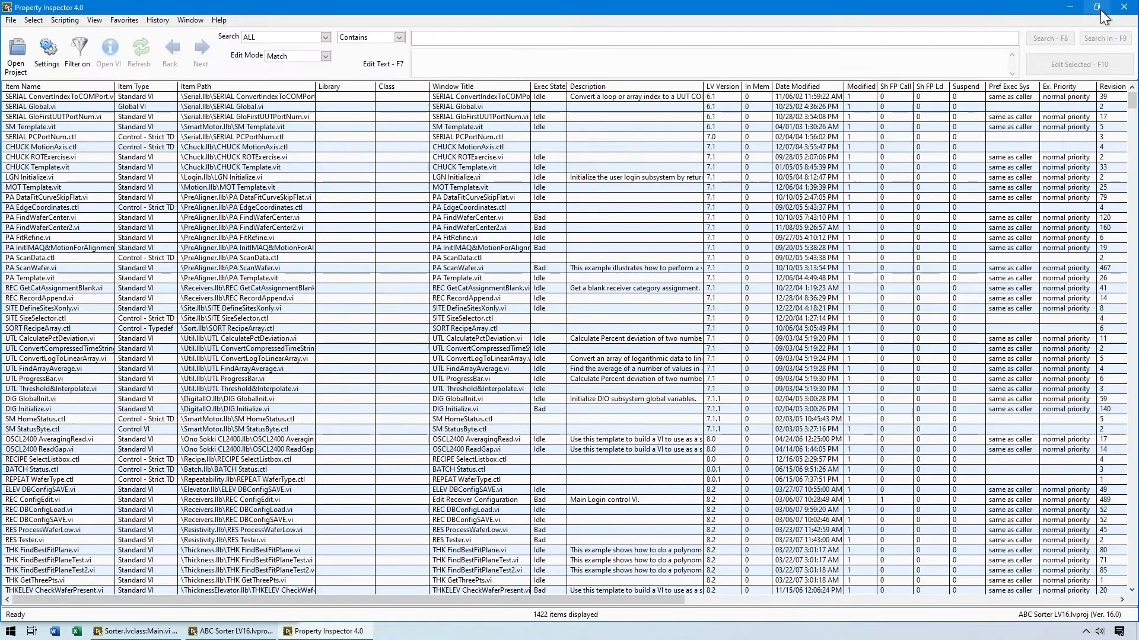
{"action": "left_click", "coordinate": [828, 86]}
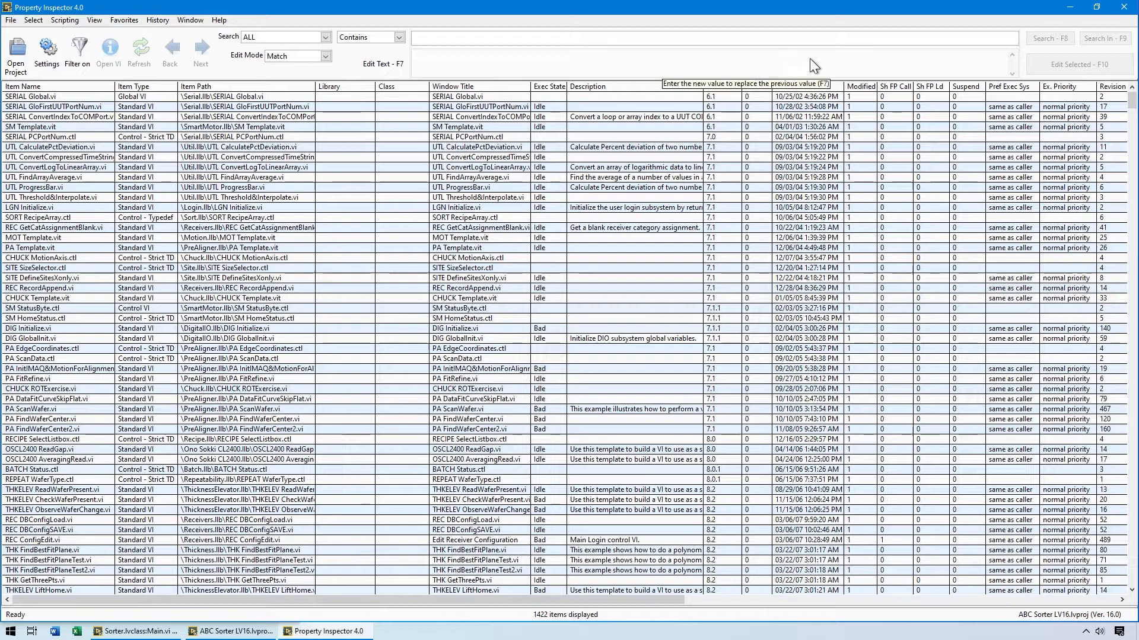
{"action": "left_click", "coordinate": [820, 87]}
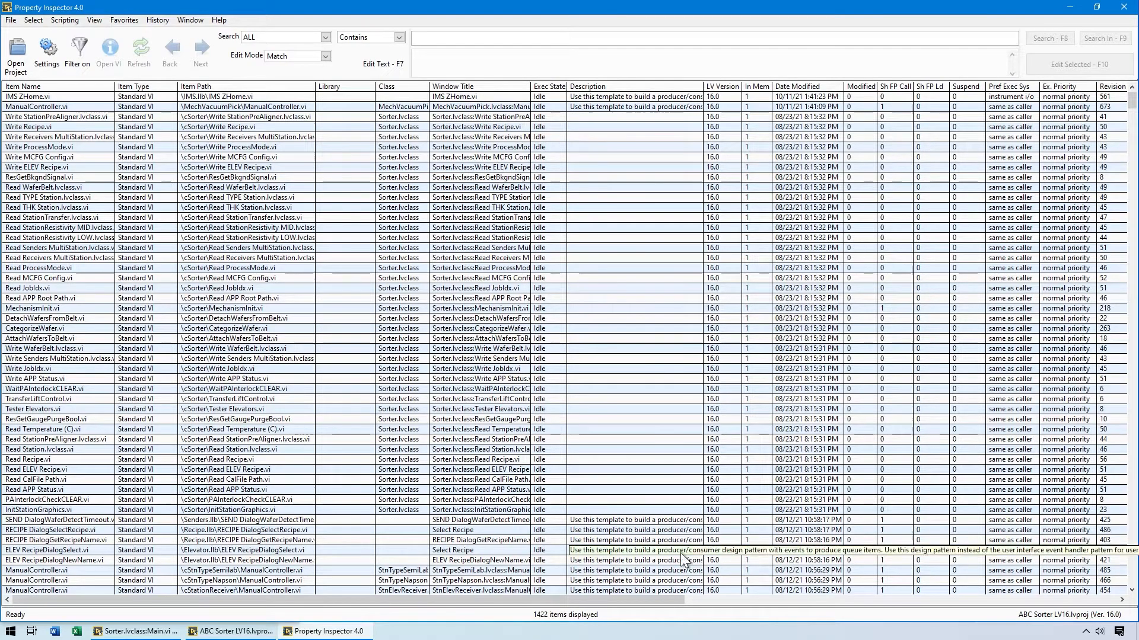
Sort the items in turn by data size, clones, callers and scan time, largest values first.
{"action": "left_click_drag", "start_coordinate": [663, 601], "coordinate": [865, 602]}
{"action": "left_click_drag", "start_coordinate": [940, 614], "coordinate": [1090, 593]}
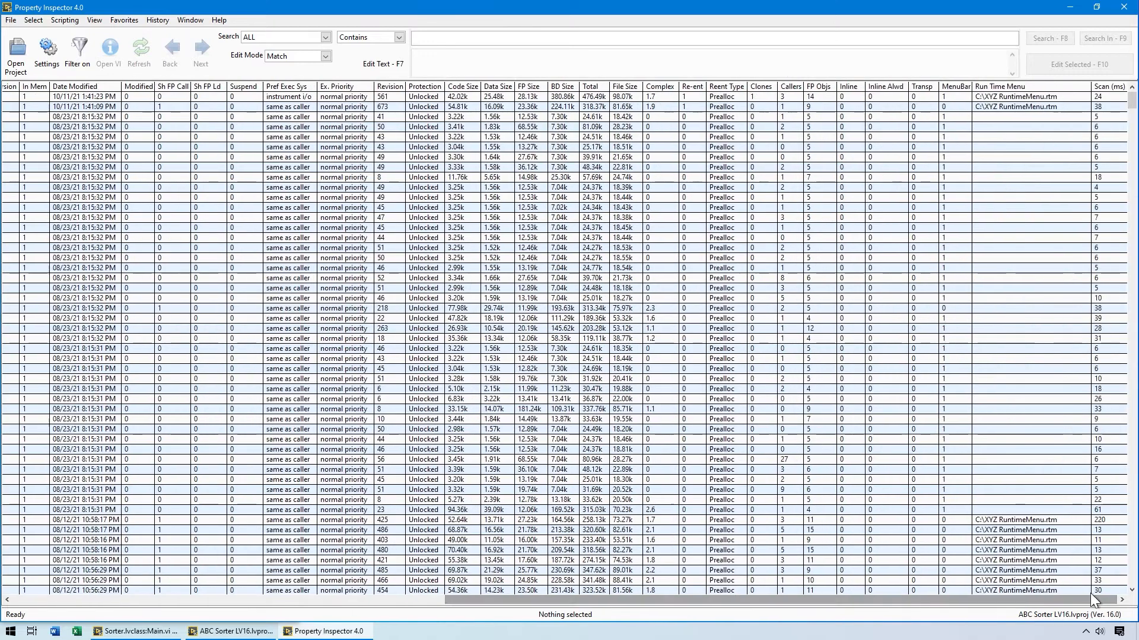
{"action": "left_click", "coordinate": [498, 86]}
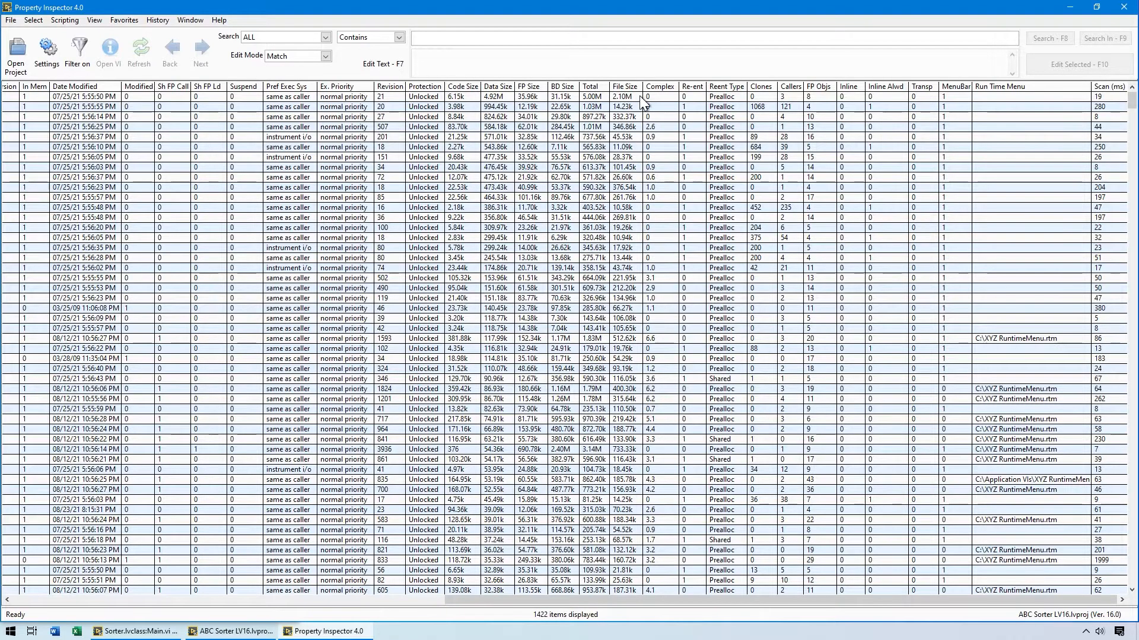
{"action": "left_click", "coordinate": [764, 86]}
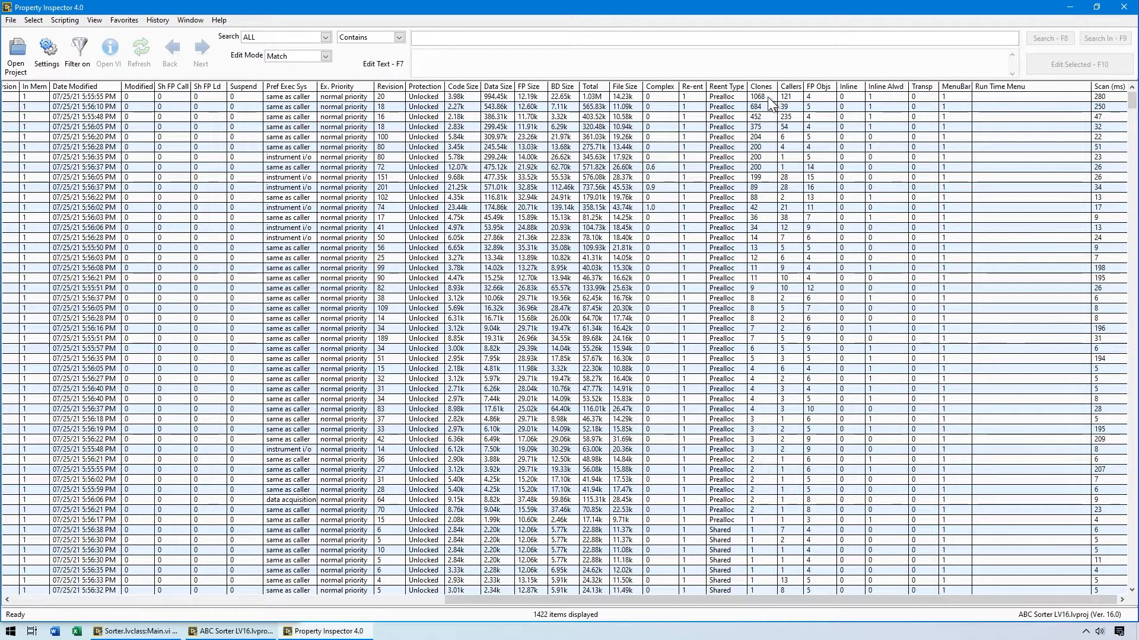
{"action": "left_click", "coordinate": [791, 86]}
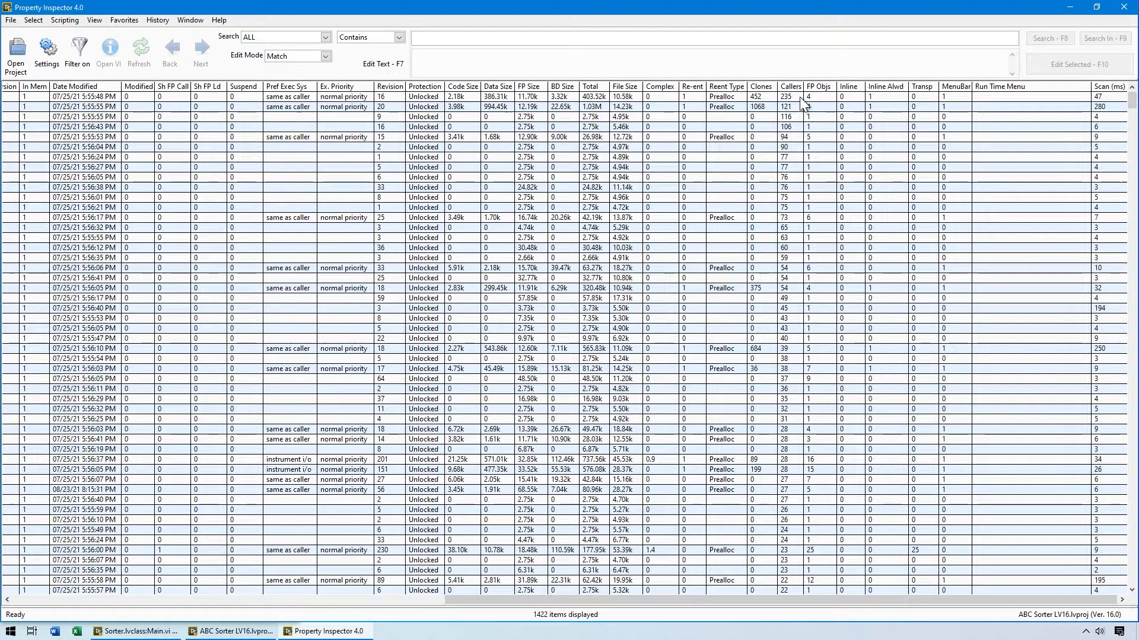
{"action": "left_click", "coordinate": [1103, 86]}
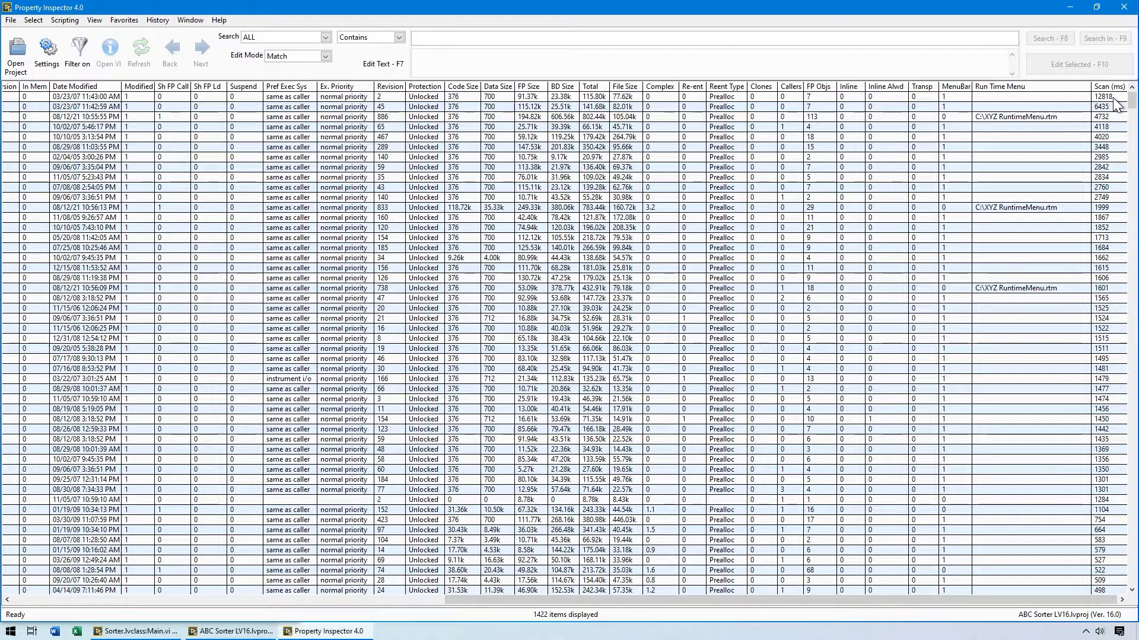
Open the VI with the longest scan time, RES Tester.vi, and close its front panel again.
{"action": "left_click", "coordinate": [1114, 98]}
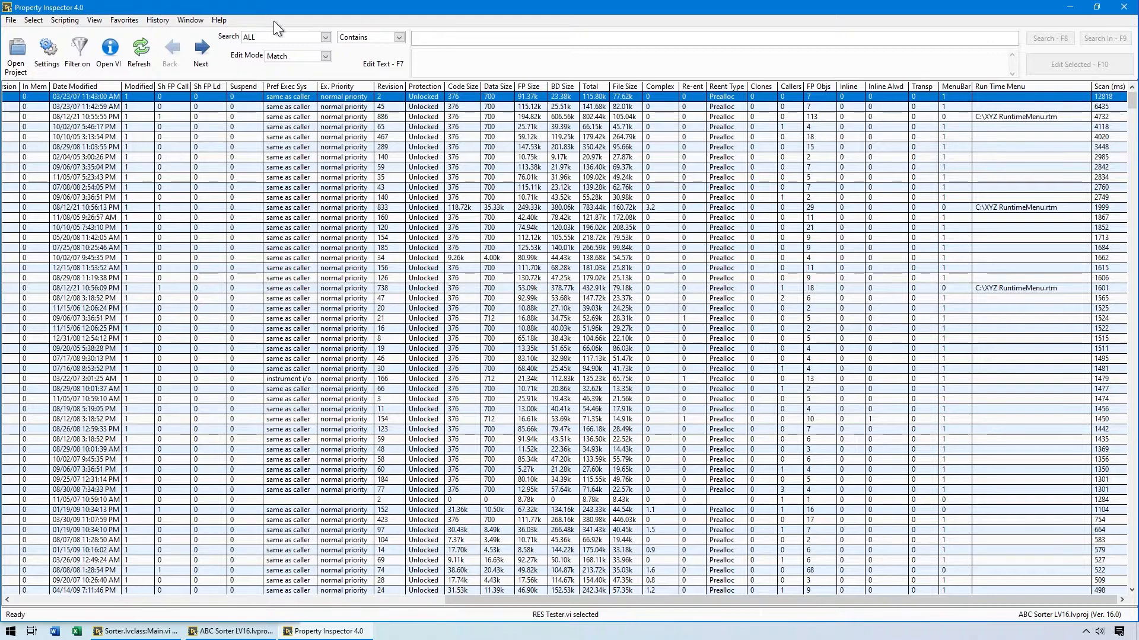
{"action": "left_click", "coordinate": [107, 57]}
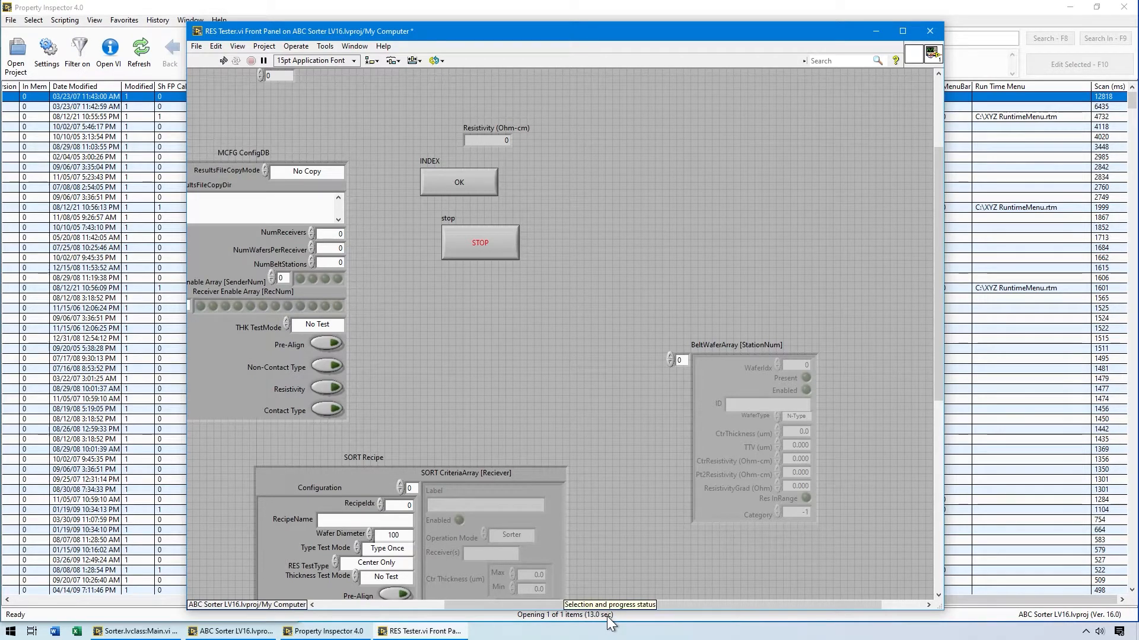
{"action": "left_click", "coordinate": [627, 8]}
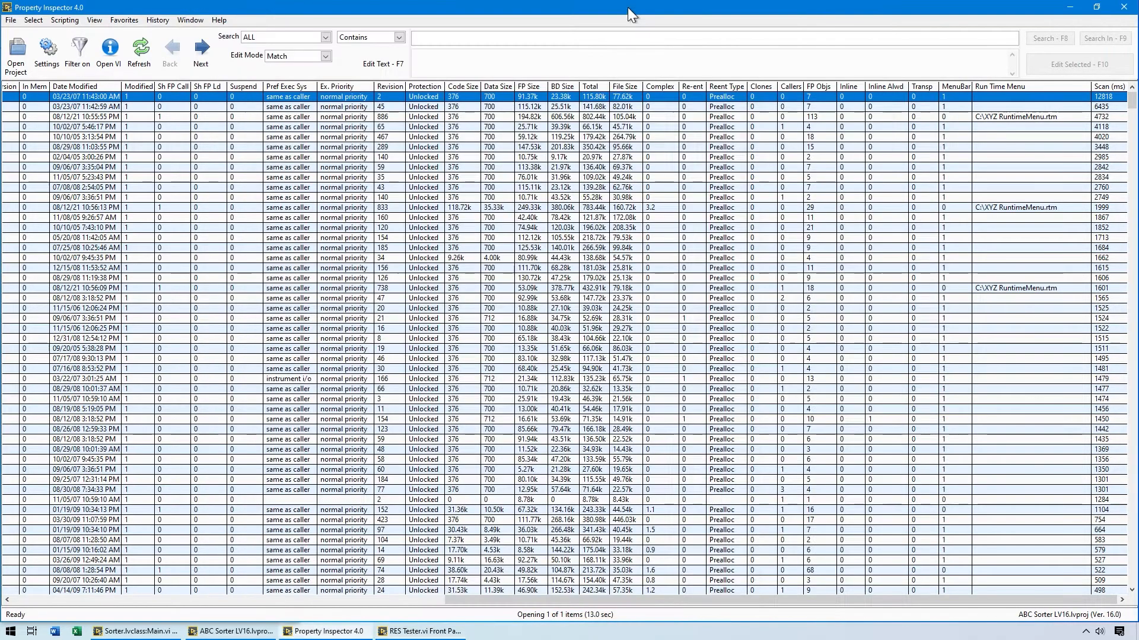
{"action": "left_click", "coordinate": [190, 24]}
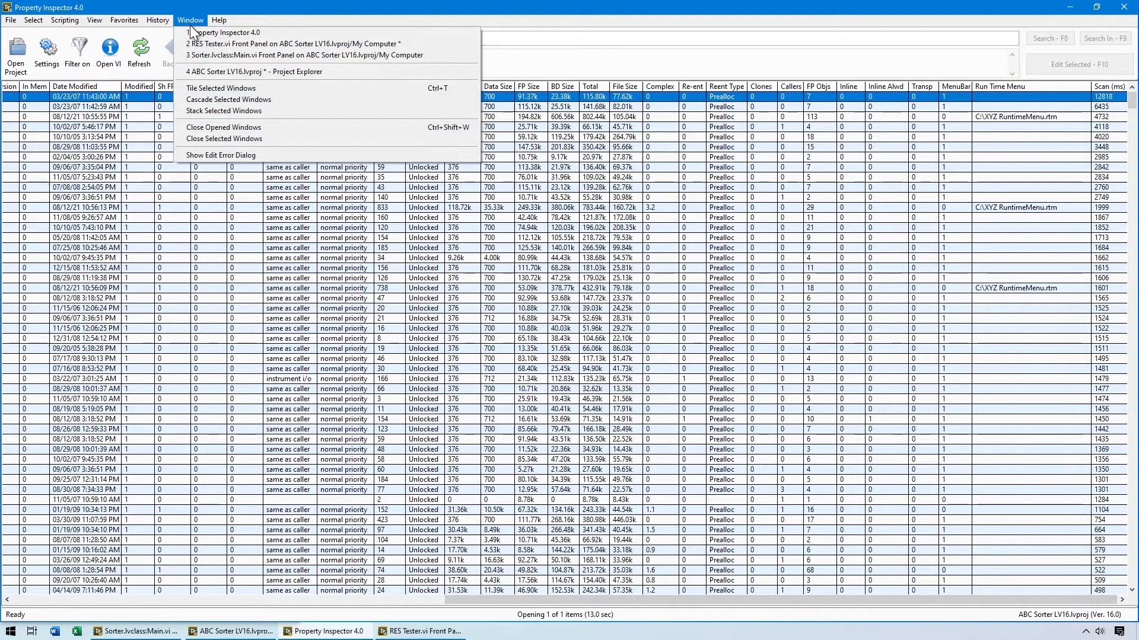
{"action": "left_click", "coordinate": [205, 129]}
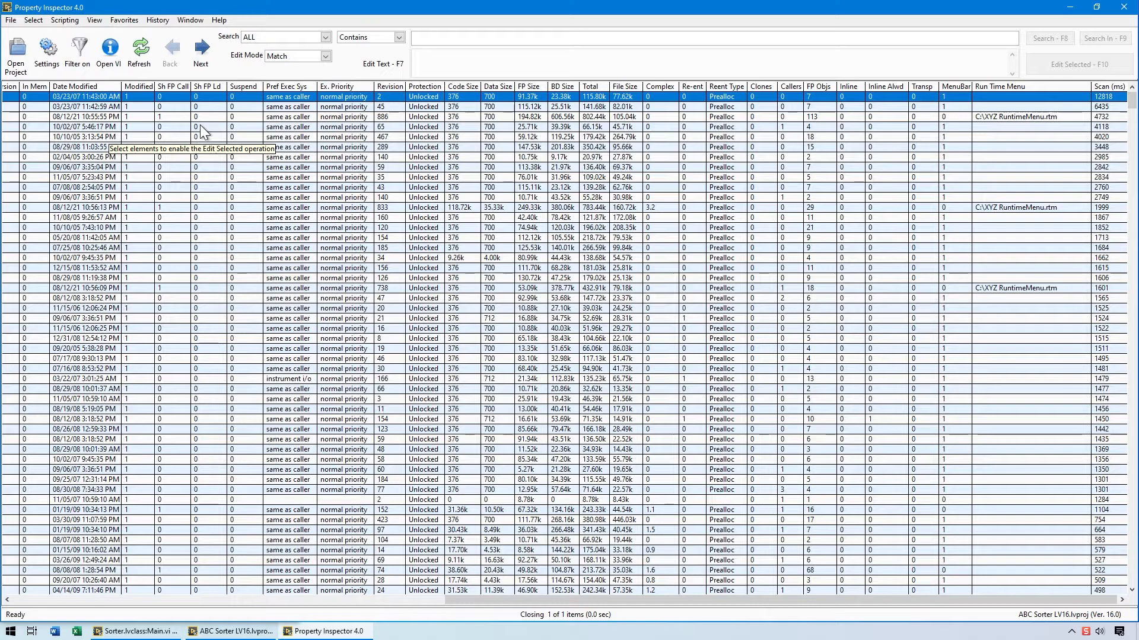
Deselect all items and return the list to its unsorted order.
{"action": "left_click_drag", "start_coordinate": [451, 599], "coordinate": [3, 590]}
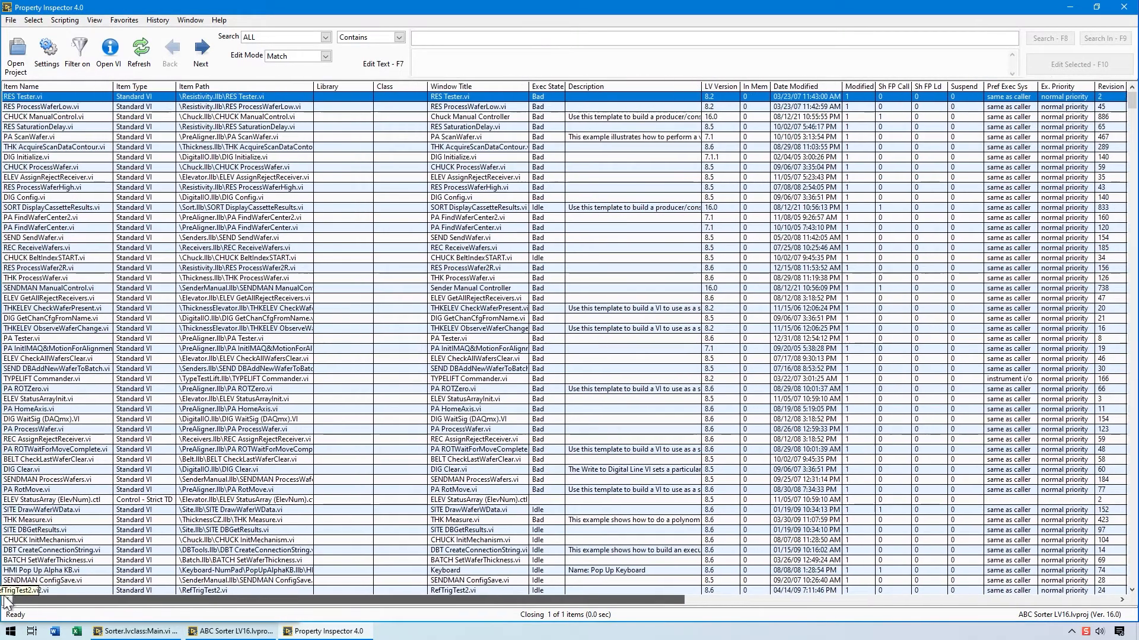
{"action": "left_click", "coordinate": [34, 21]}
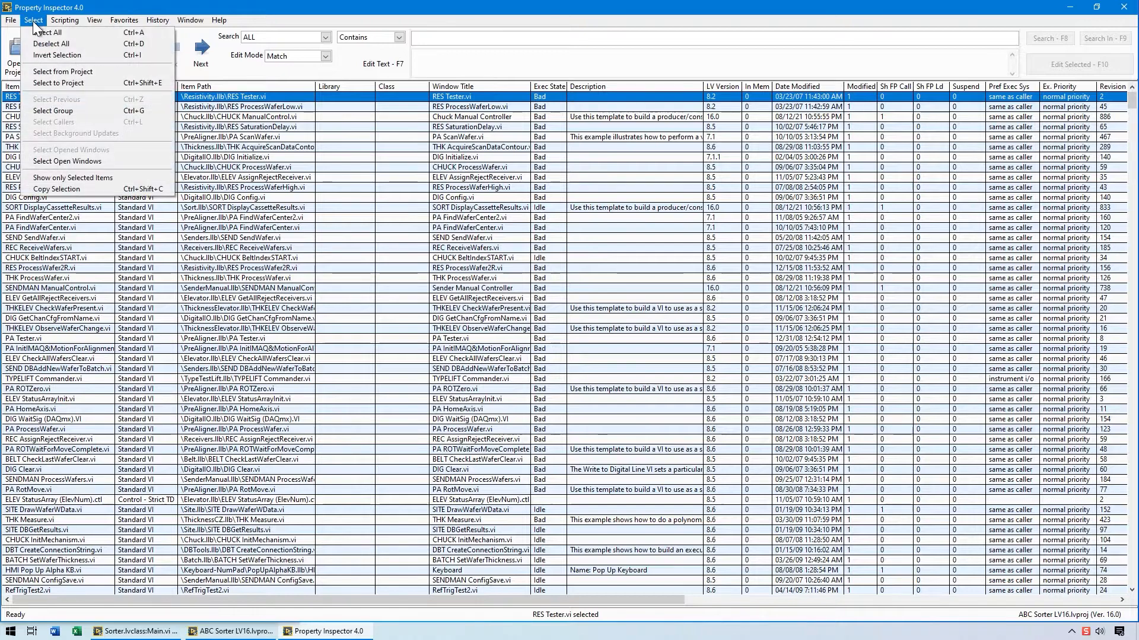
{"action": "left_click", "coordinate": [41, 44]}
{"action": "left_click", "coordinate": [94, 20]}
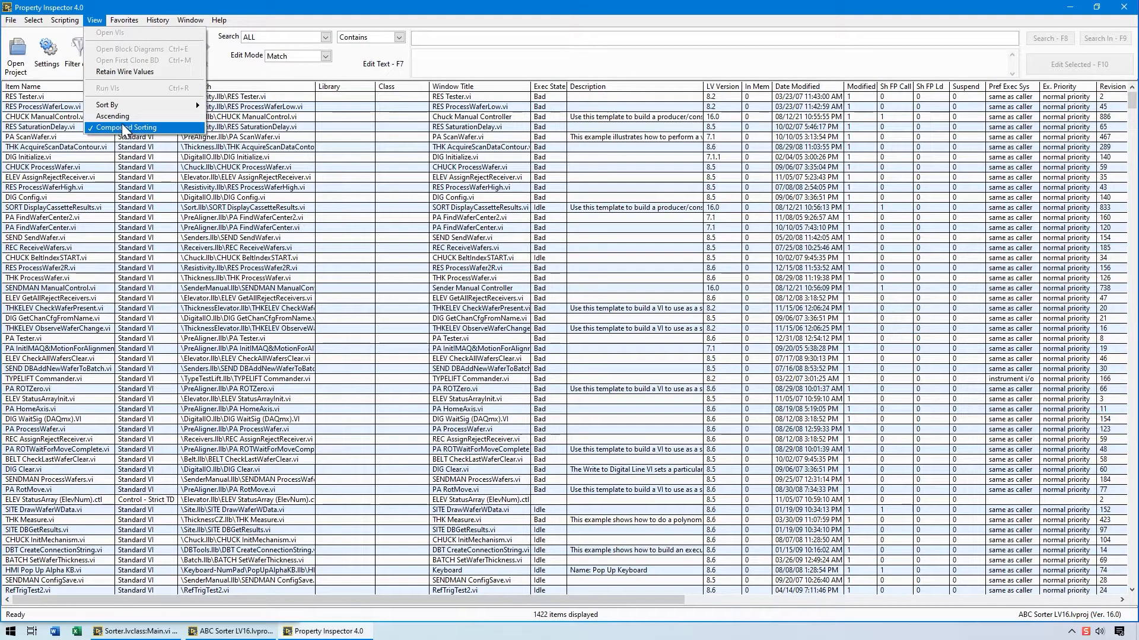
{"action": "mouse_move", "coordinate": [123, 106]}
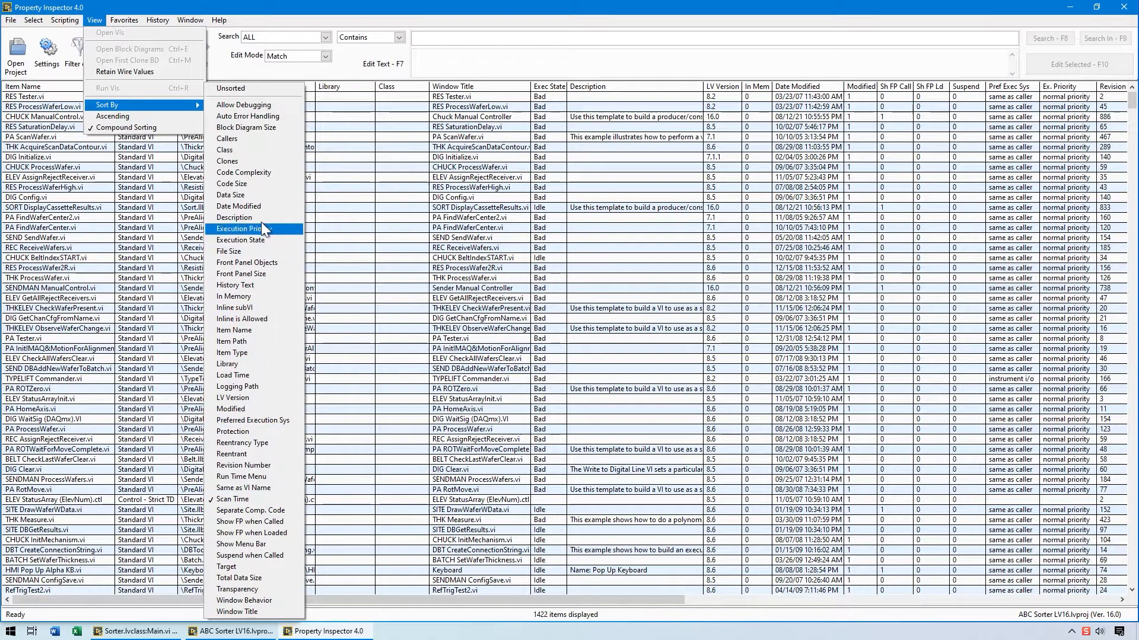
{"action": "left_click", "coordinate": [259, 90]}
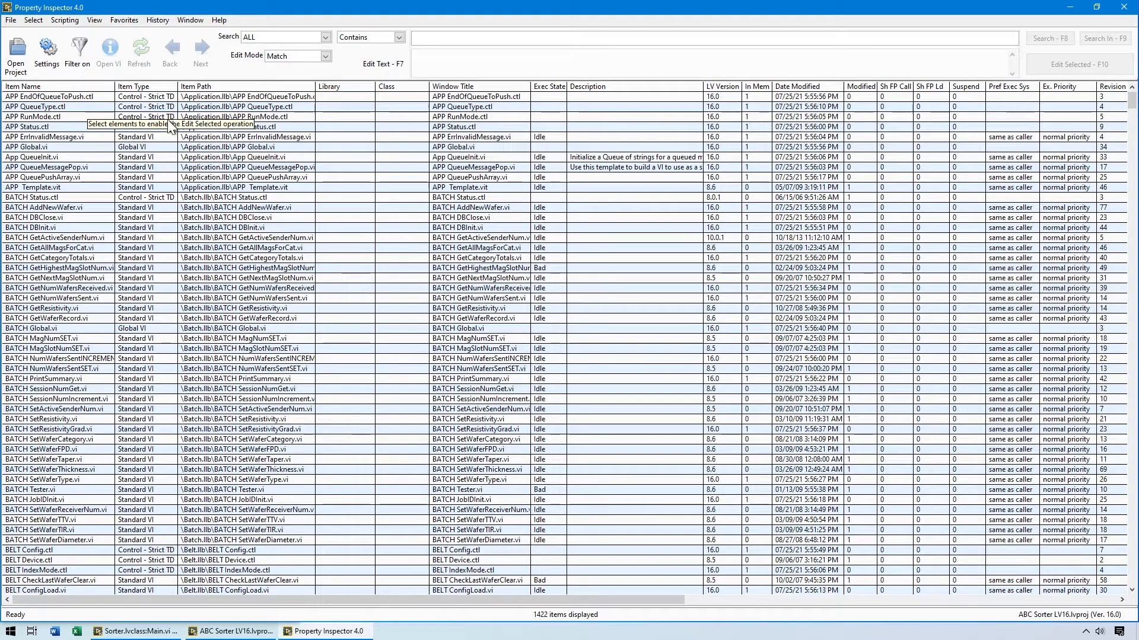
{"action": "left_click", "coordinate": [325, 37]}
{"action": "mouse_move", "coordinate": [345, 57]}
{"action": "left_mouse_down"}
{"action": "mouse_move", "coordinate": [341, 203]}
{"action": "mouse_move", "coordinate": [347, 37]}
{"action": "left_mouse_up"}
{"action": "left_click", "coordinate": [325, 36]}
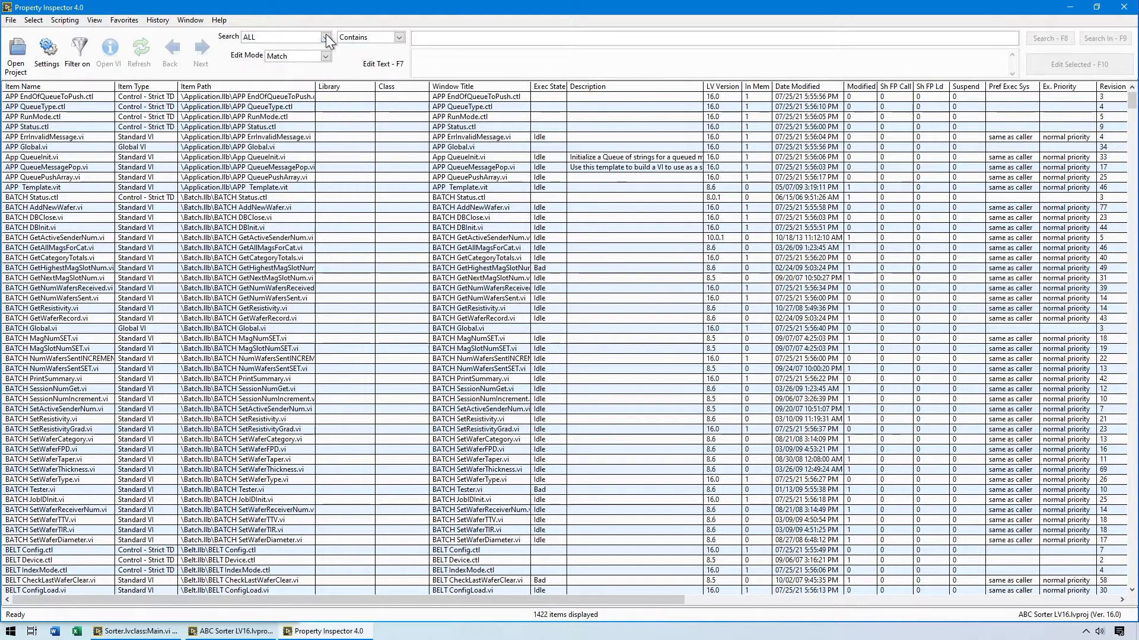
{"action": "left_click", "coordinate": [403, 37]}
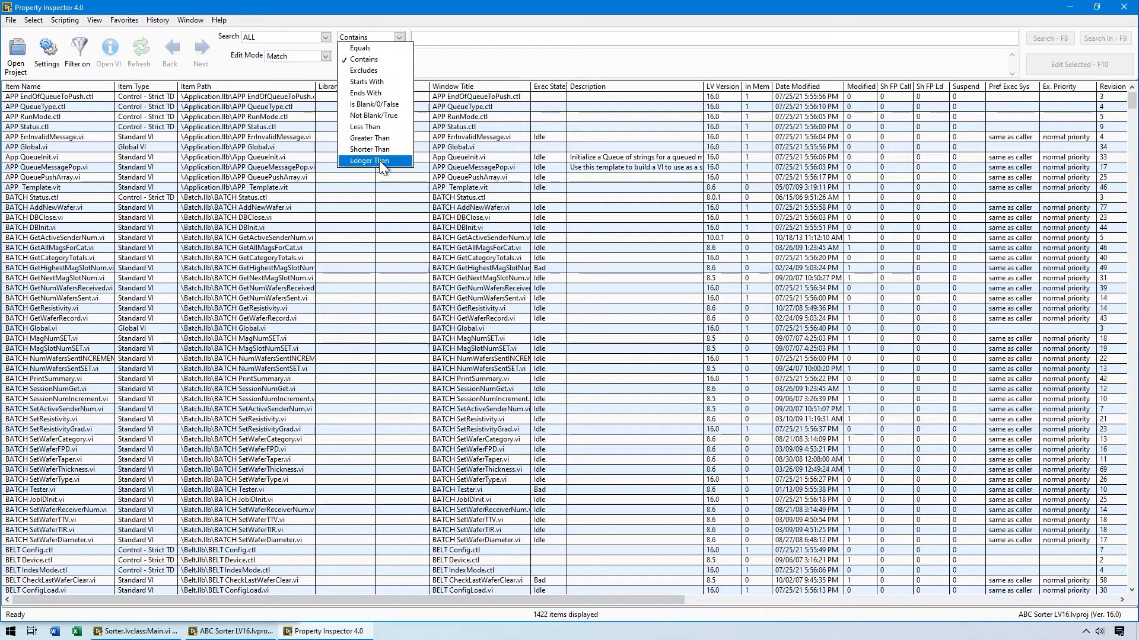
{"action": "left_click", "coordinate": [378, 25]}
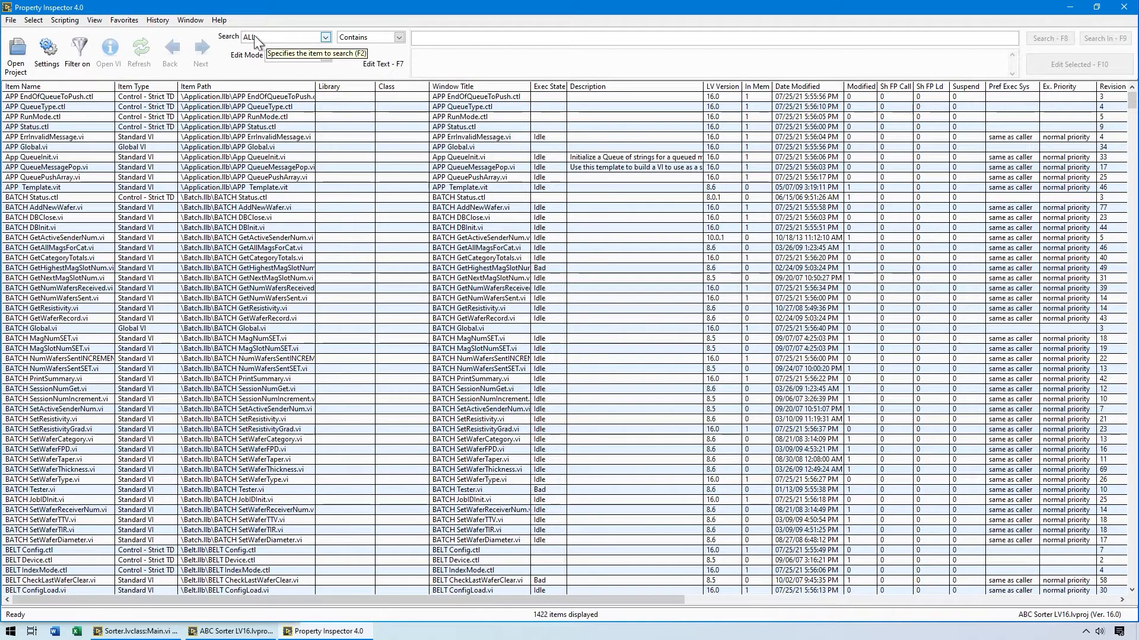
Run the stored history searches for item type containing strict, execution state equal to bad, and blank description, one after another.
{"action": "left_click", "coordinate": [151, 19]}
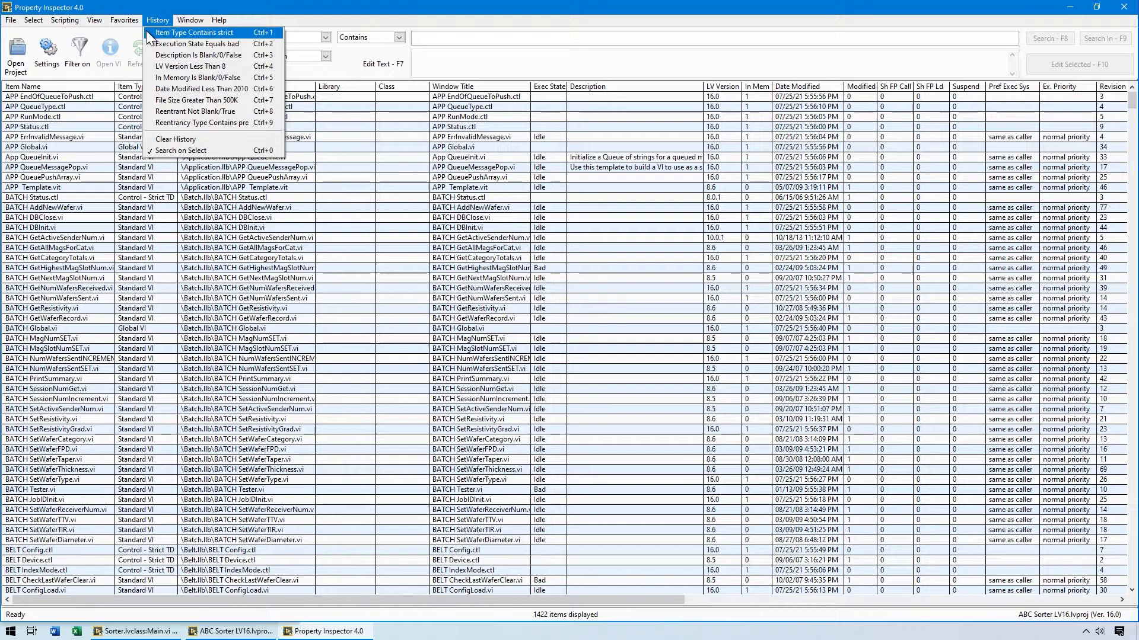
{"action": "left_click", "coordinate": [146, 30]}
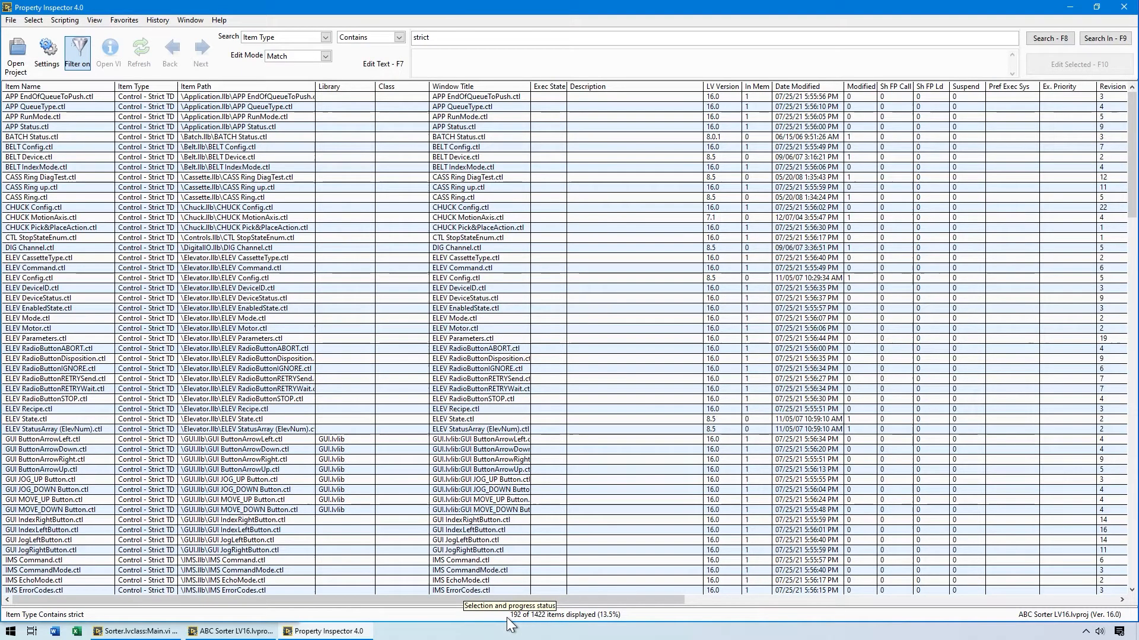
{"action": "left_click", "coordinate": [150, 20]}
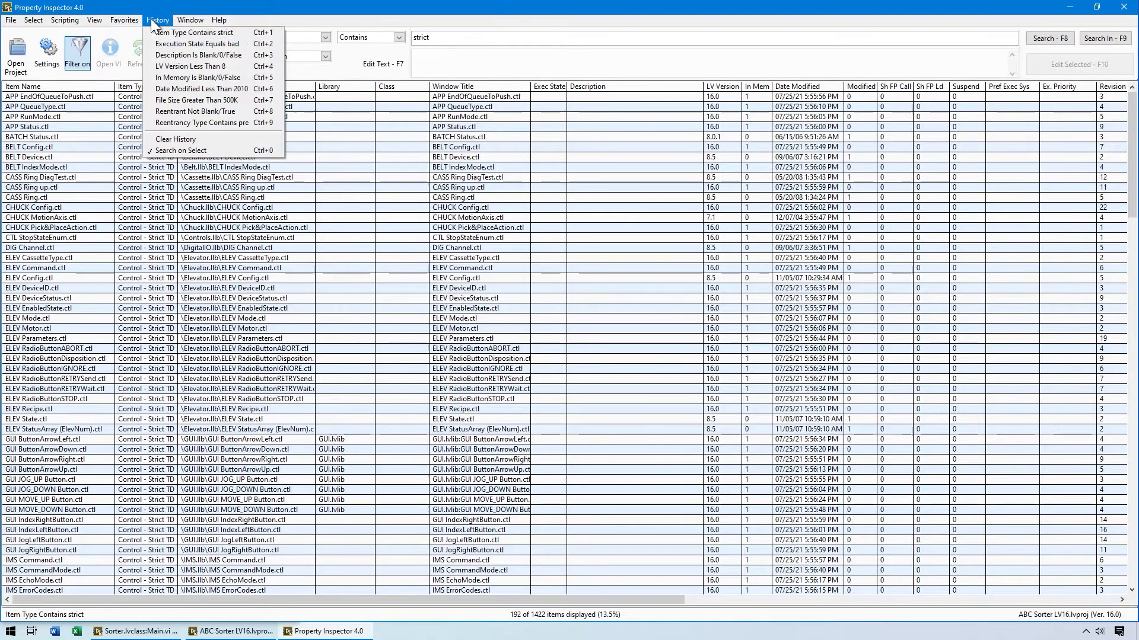
{"action": "left_click", "coordinate": [151, 44]}
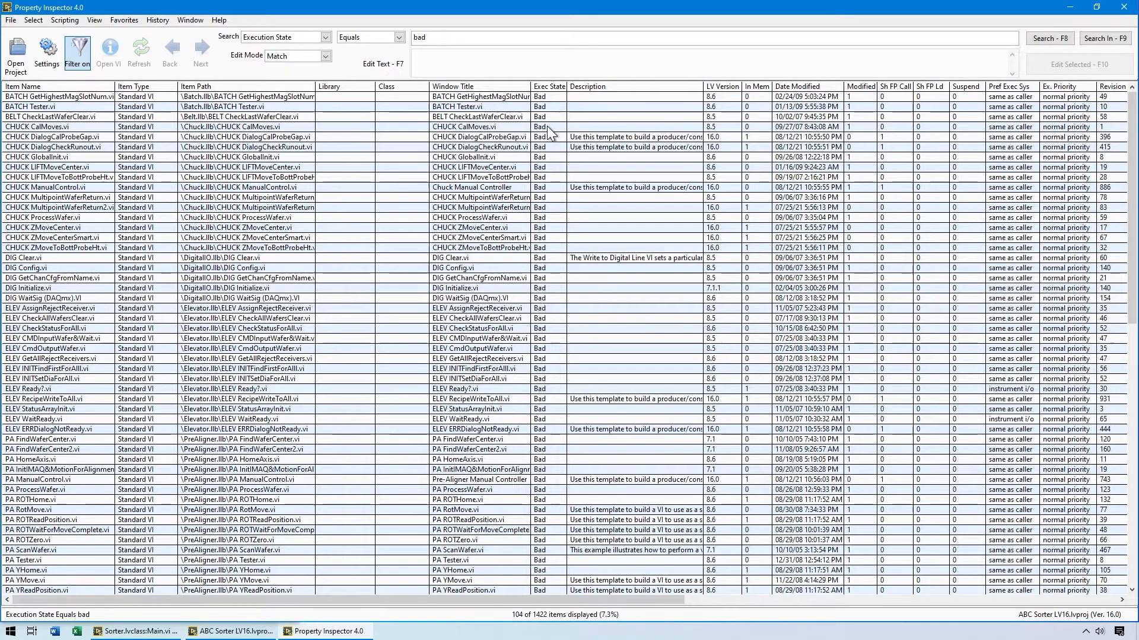
{"action": "left_click", "coordinate": [158, 20]}
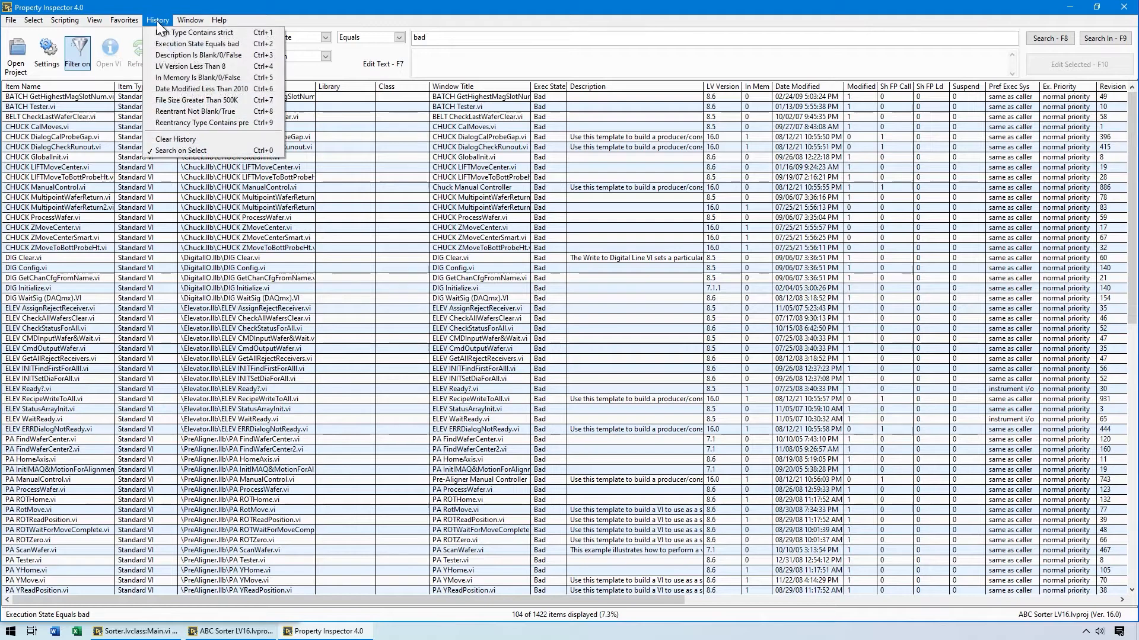
{"action": "left_click", "coordinate": [148, 55]}
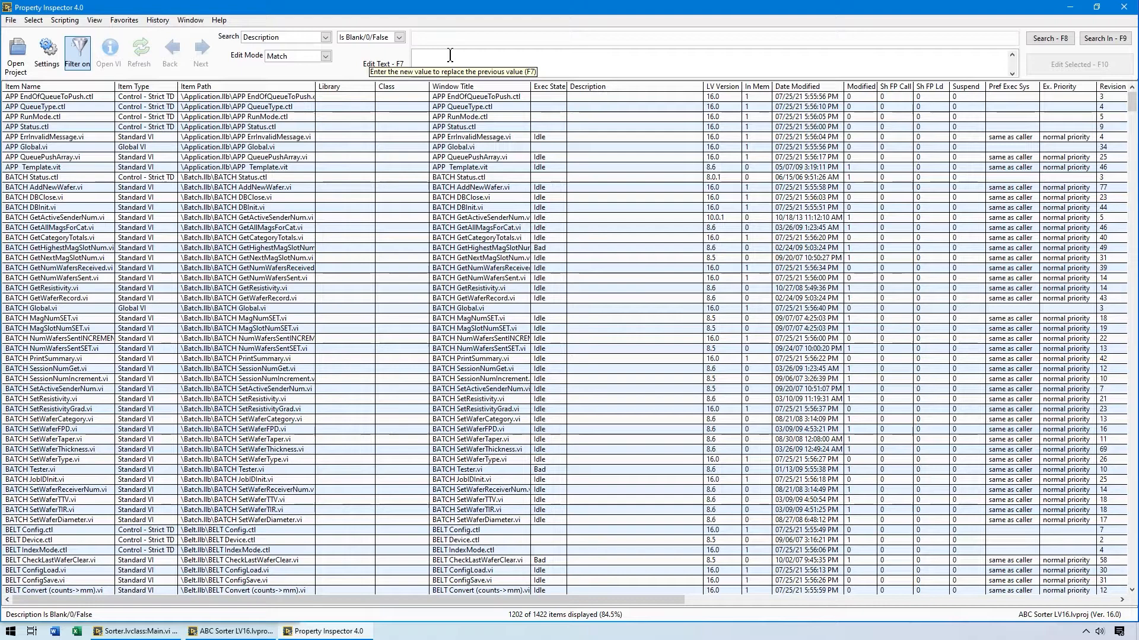
Run the stored history searches for LV version less than 8, In Memory false, and date modified less than 2010, one after another.
{"action": "left_click", "coordinate": [158, 21]}
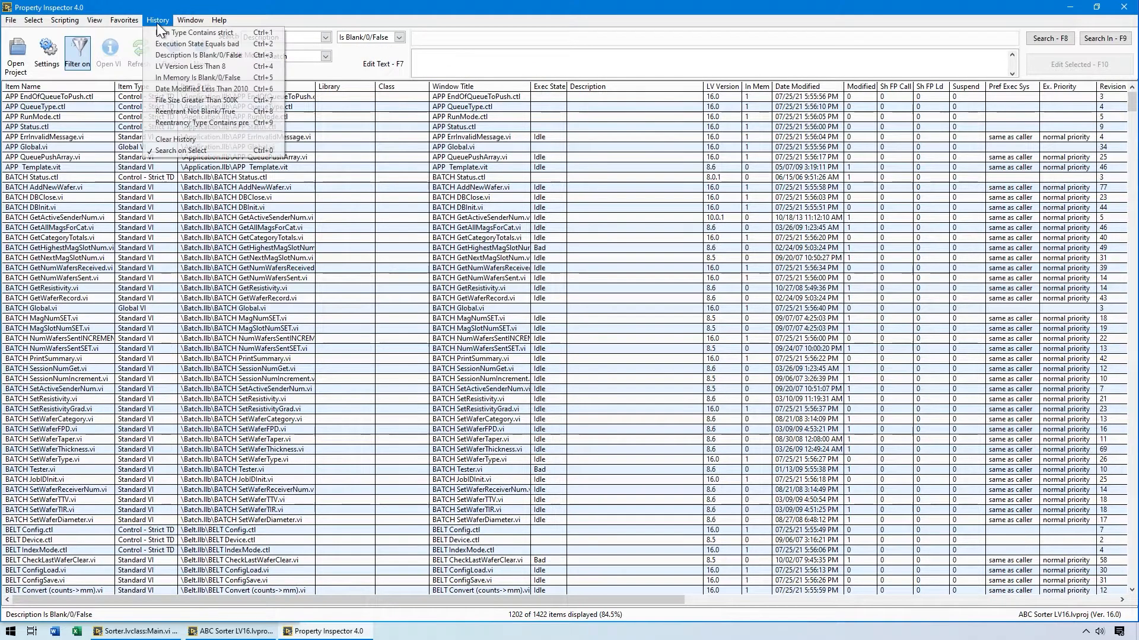
{"action": "left_click", "coordinate": [157, 69]}
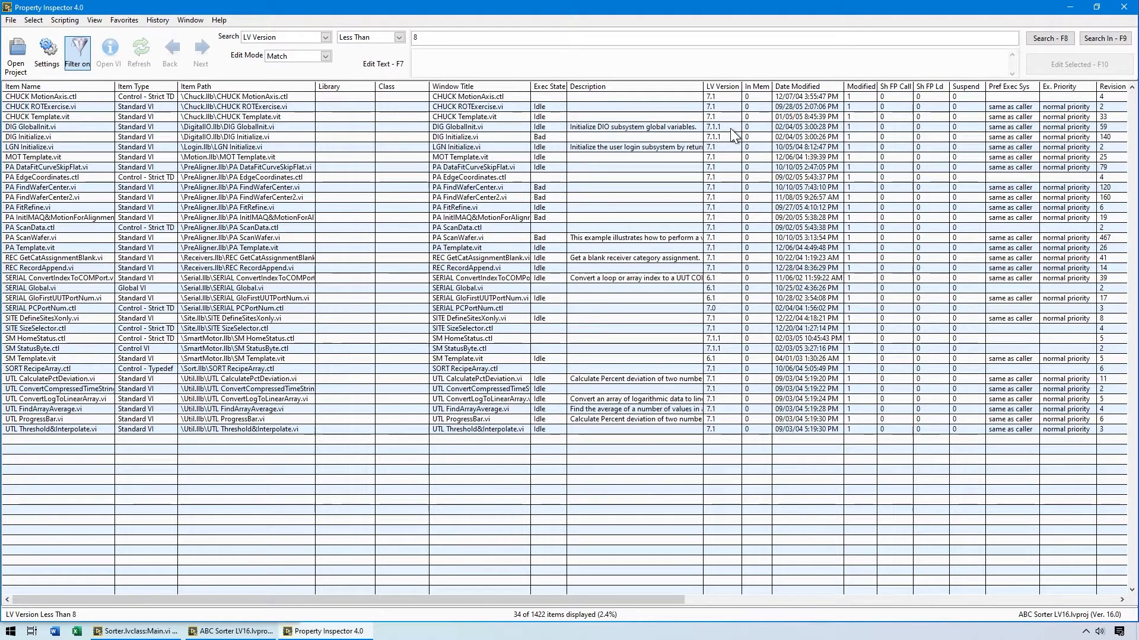
{"action": "left_click", "coordinate": [157, 20]}
{"action": "left_click", "coordinate": [144, 77]}
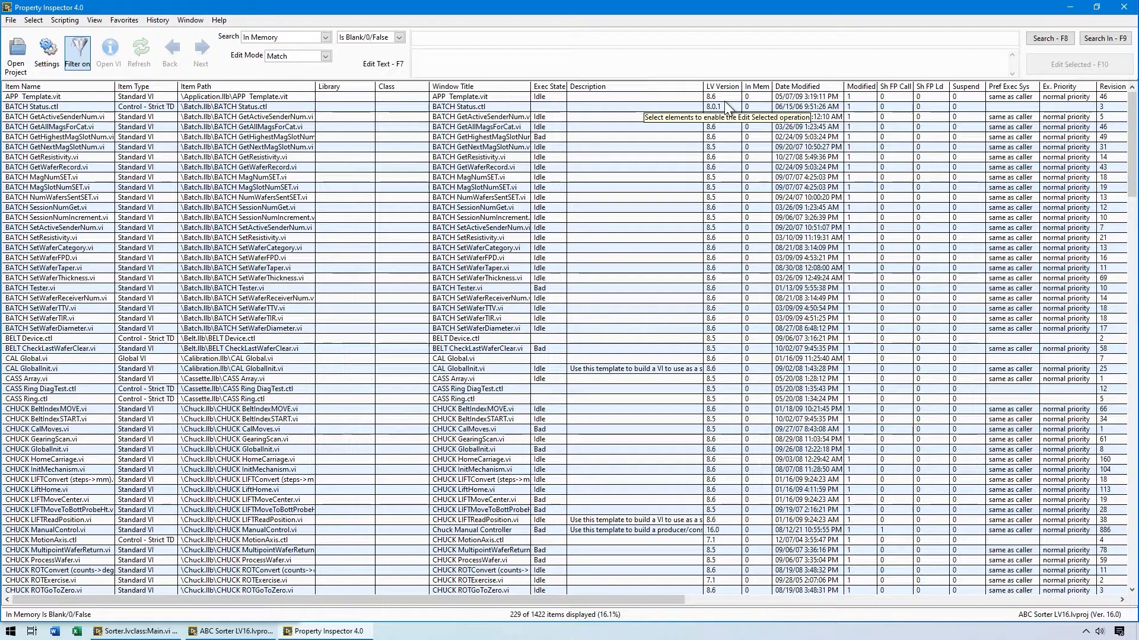
{"action": "left_click", "coordinate": [148, 21]}
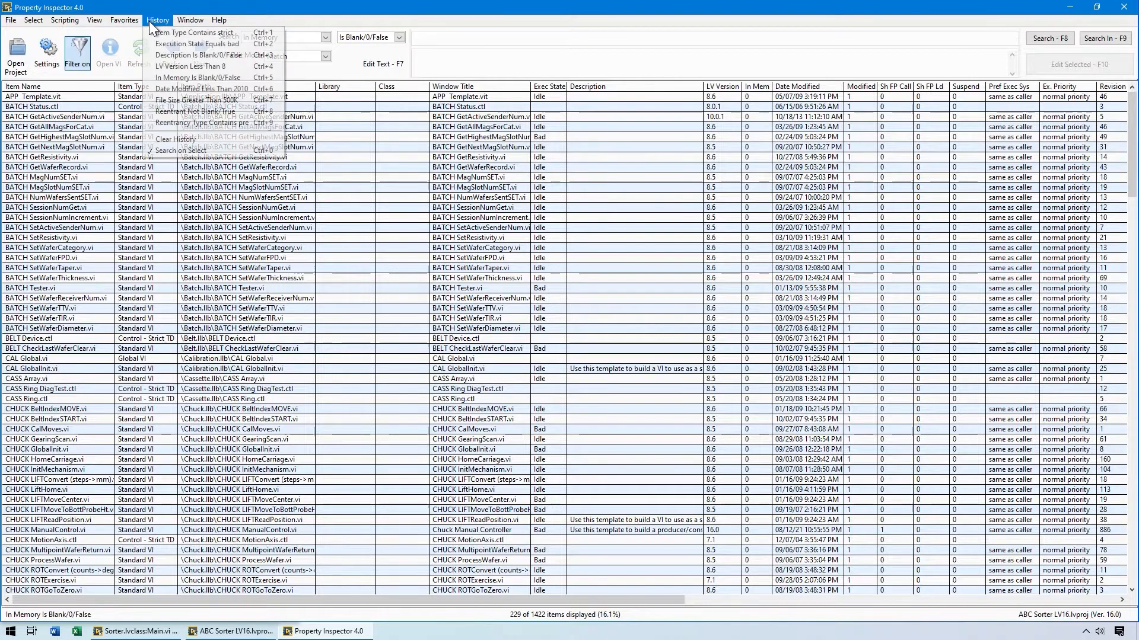
{"action": "left_click", "coordinate": [165, 91]}
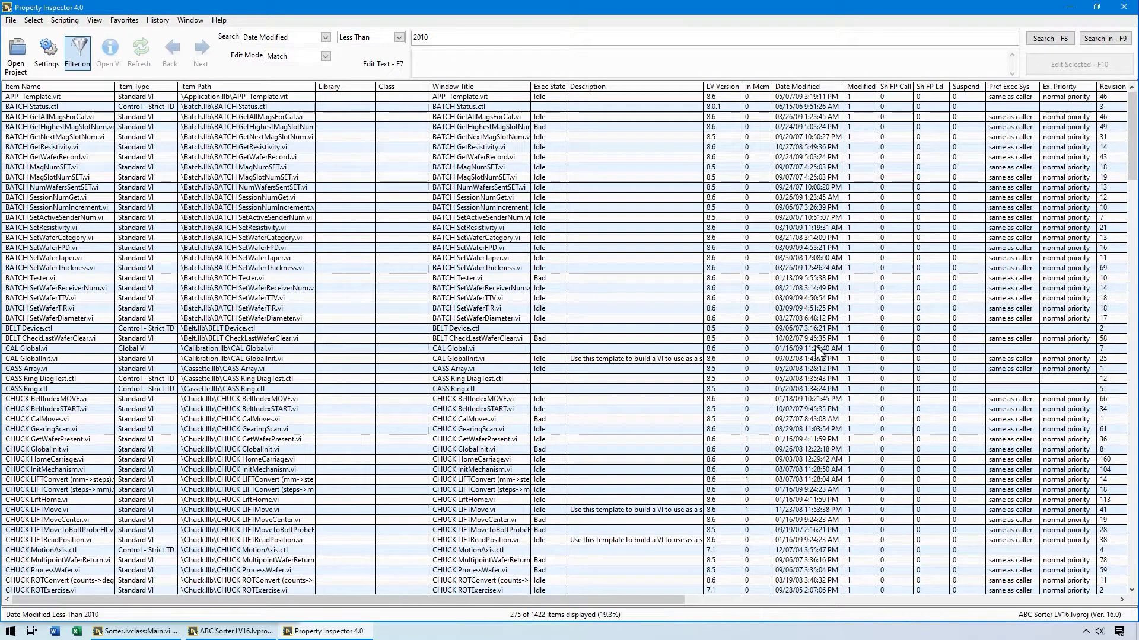
Run the stored history searches for file size greater than 500K and for Reentrant Not Blank/True in turn.
{"action": "left_click", "coordinate": [158, 20]}
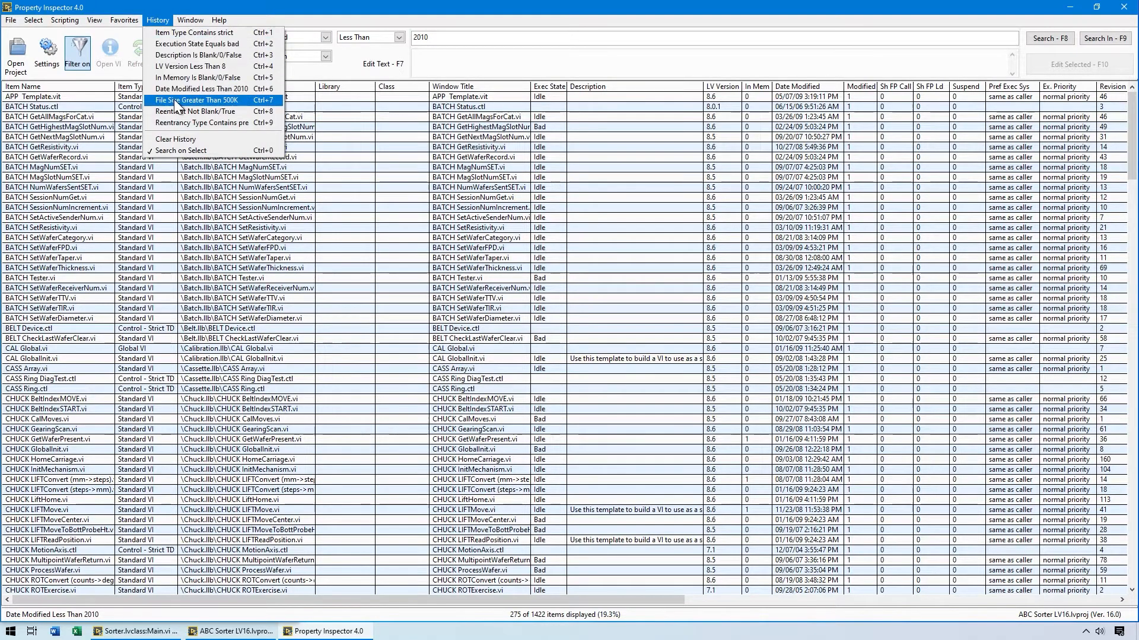
{"action": "left_click", "coordinate": [175, 101]}
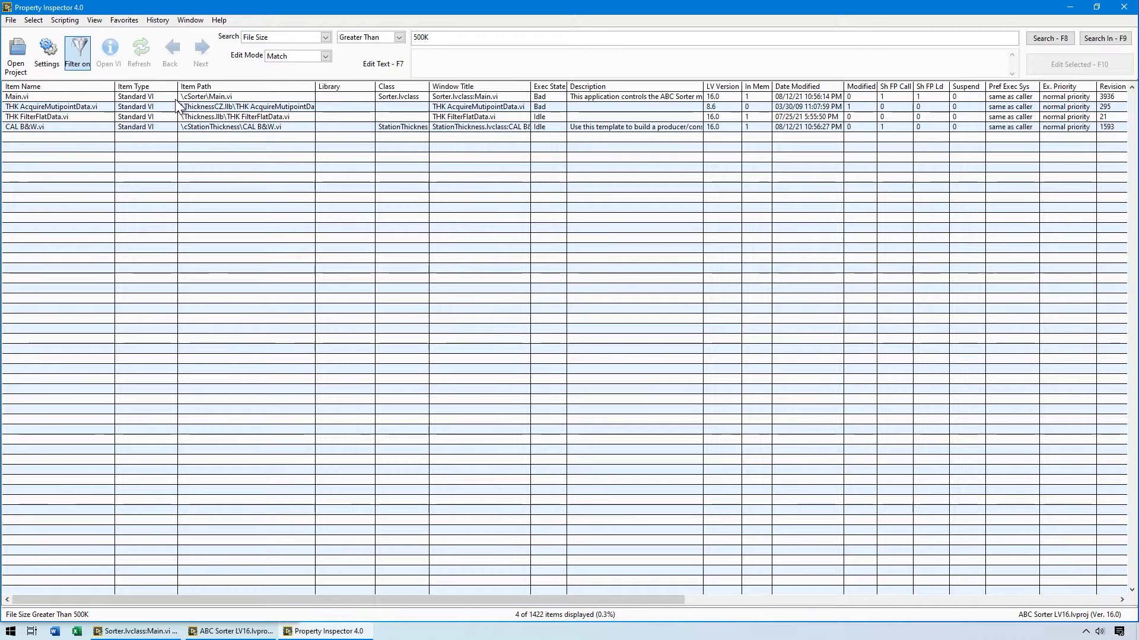
{"action": "double_click", "coordinate": [432, 37]}
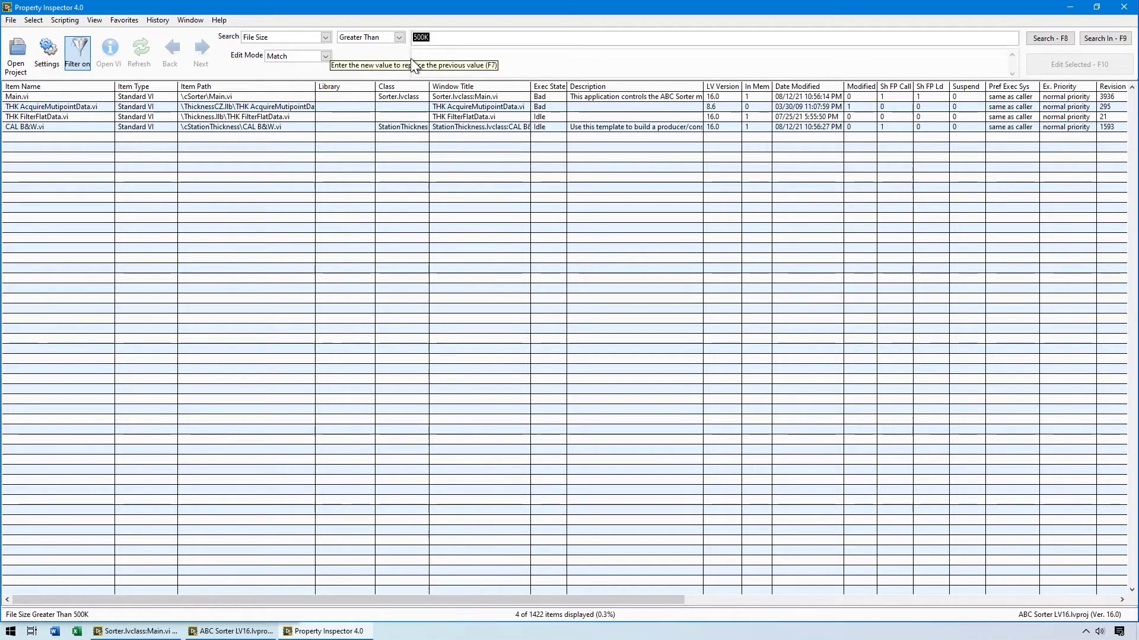
{"action": "left_click", "coordinate": [156, 20]}
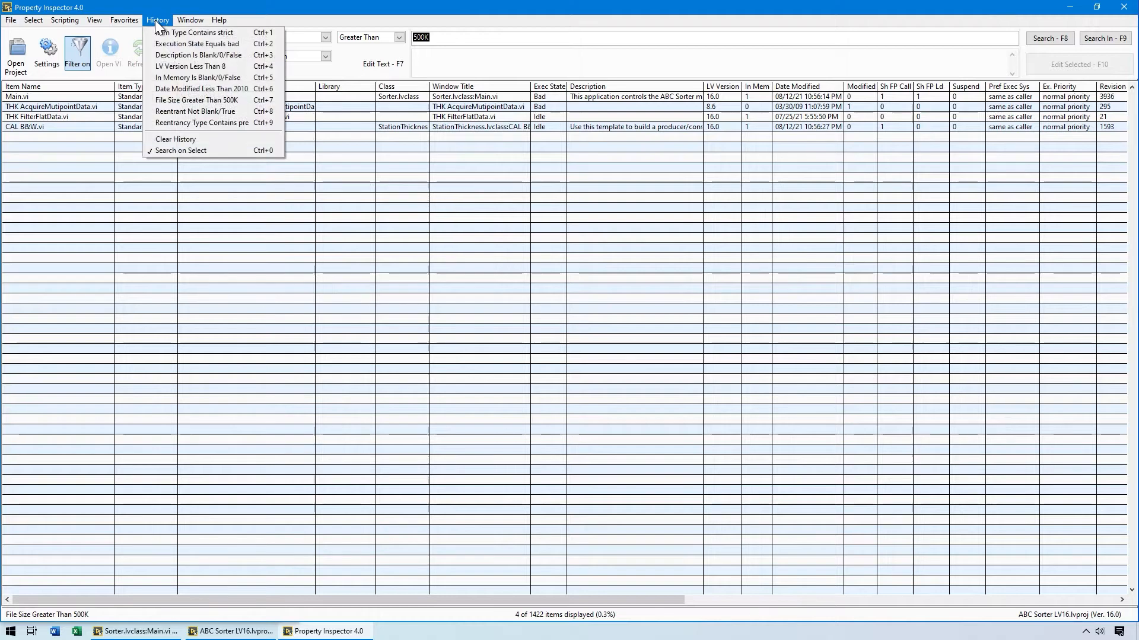
{"action": "left_click", "coordinate": [145, 109]}
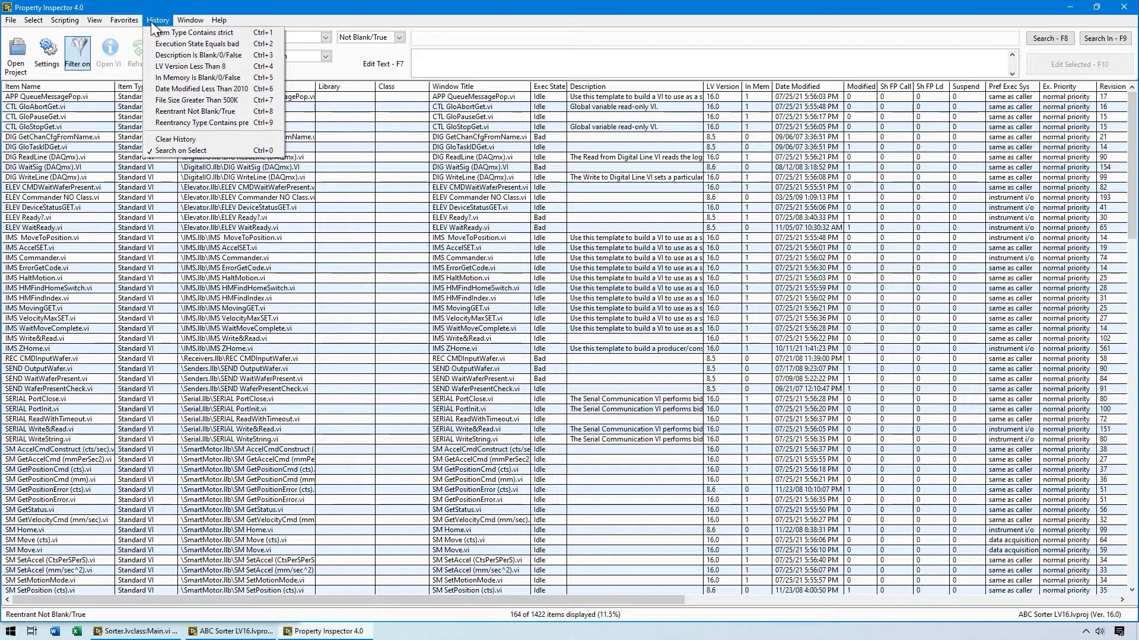
Turn off Search on Select, recall the Reentrancy Type Contains pre search from history, and search within the current reentrant results.
{"action": "left_click", "coordinate": [182, 152]}
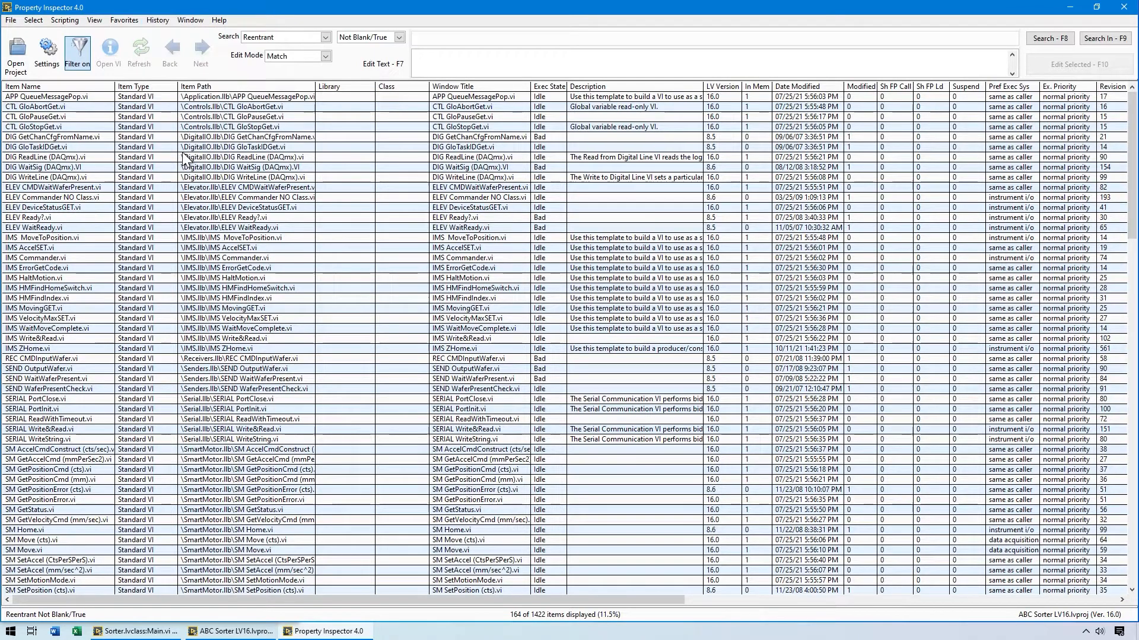
{"action": "left_click", "coordinate": [155, 16]}
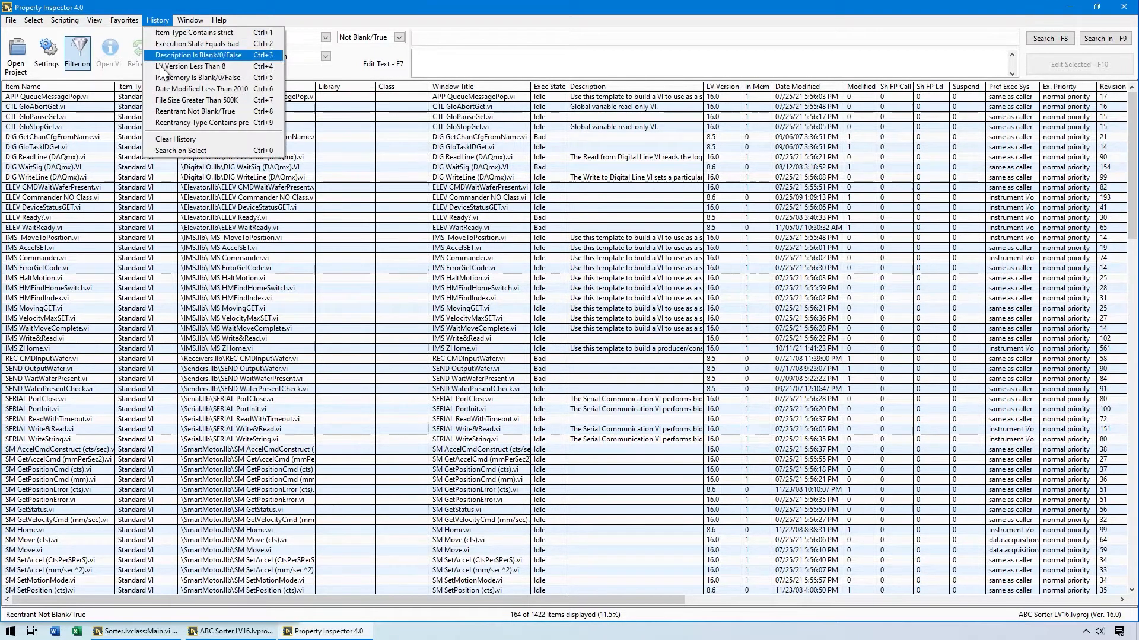
{"action": "left_click", "coordinate": [168, 124]}
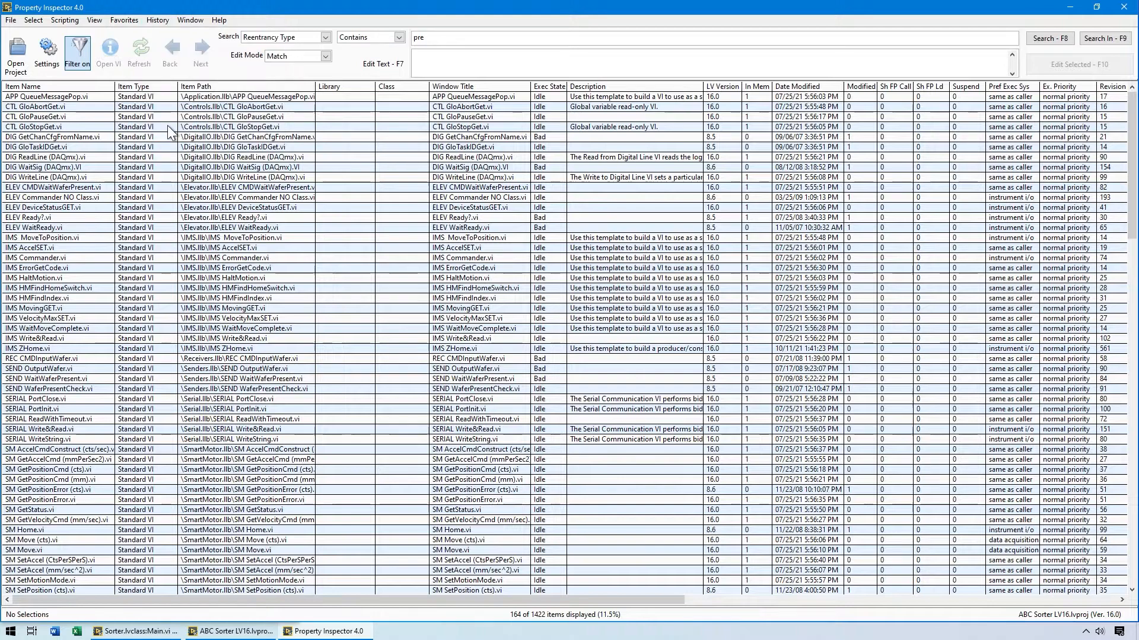
{"action": "left_click", "coordinate": [1095, 39]}
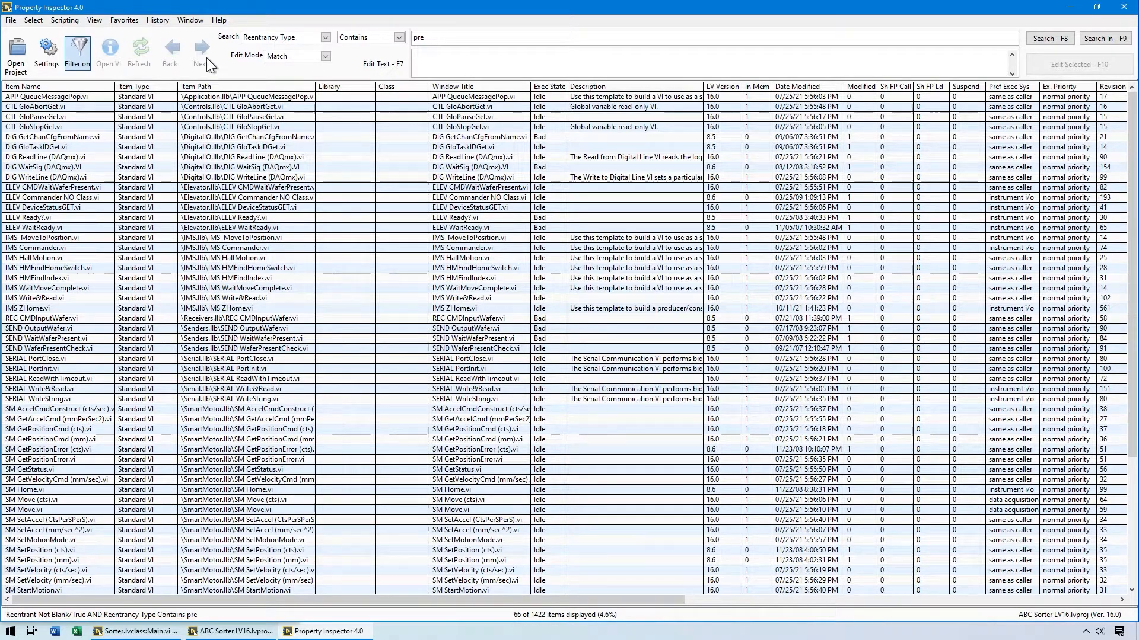
Run the favorite search for reentrant, preallocated, in-memory VIs with Inline subVI false, and toggle the filter off and on again.
{"action": "left_click", "coordinate": [126, 16]}
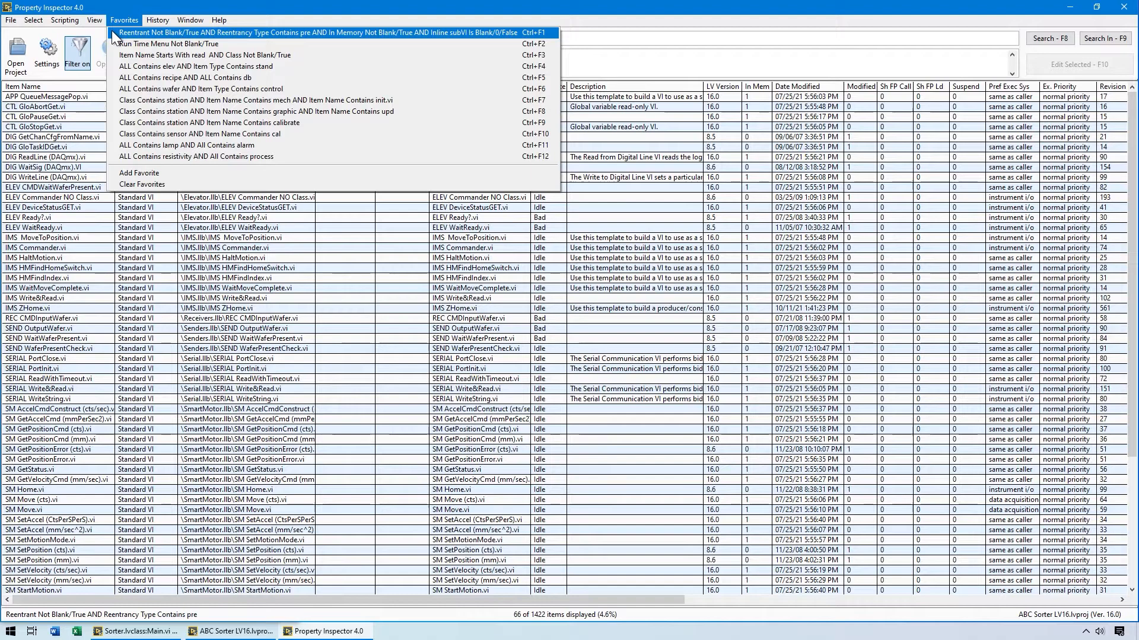
{"action": "left_click", "coordinate": [111, 30]}
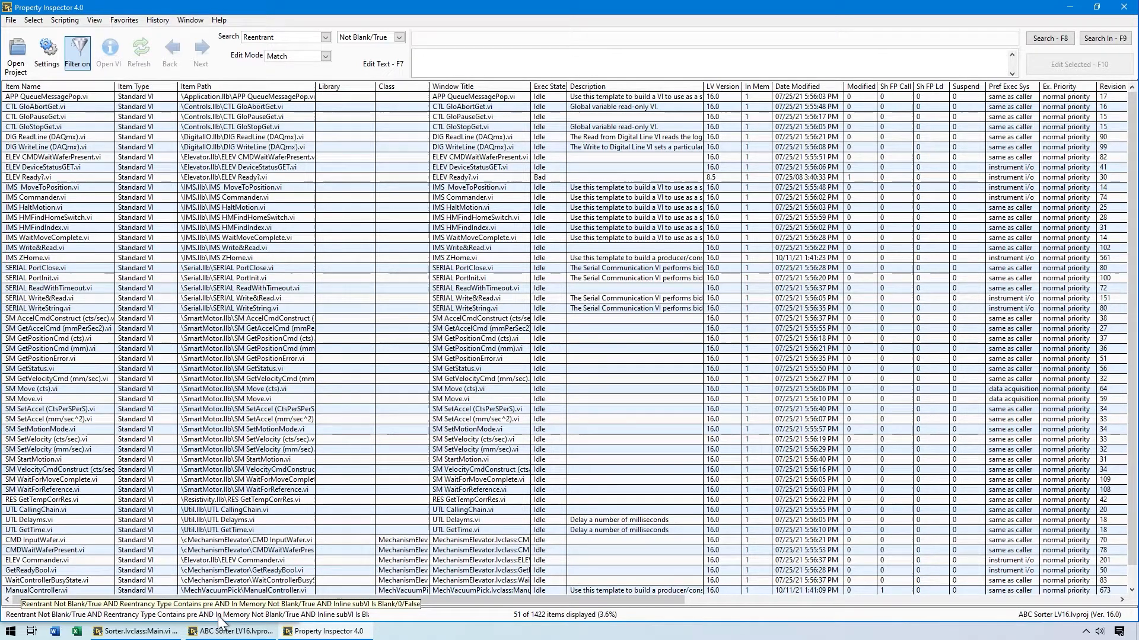
{"action": "left_click", "coordinate": [72, 49]}
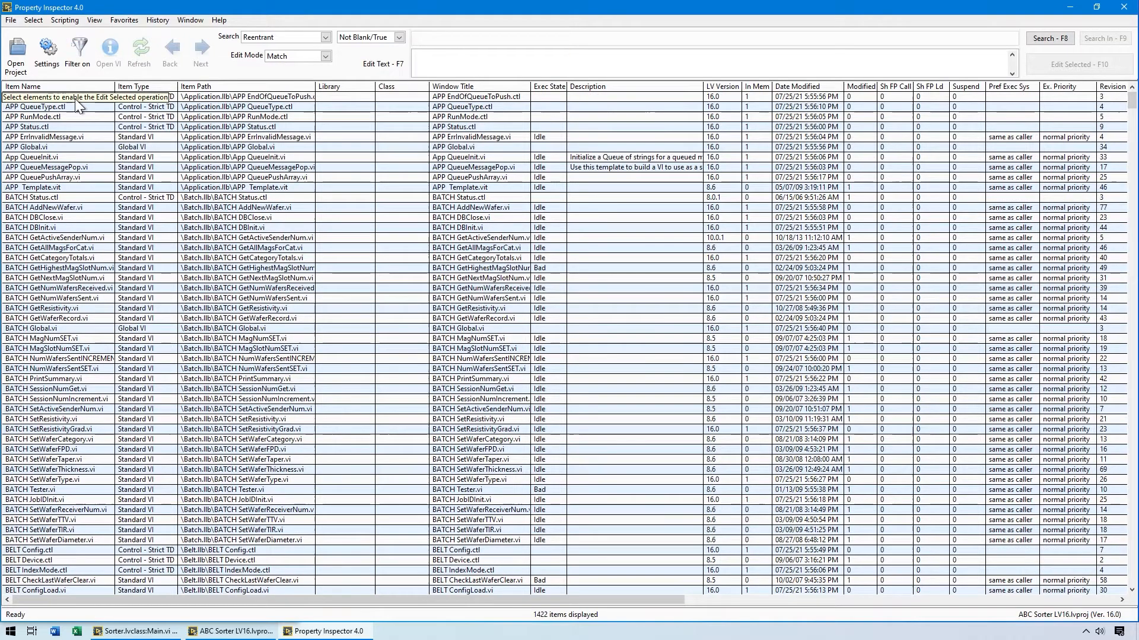
{"action": "left_click", "coordinate": [78, 59]}
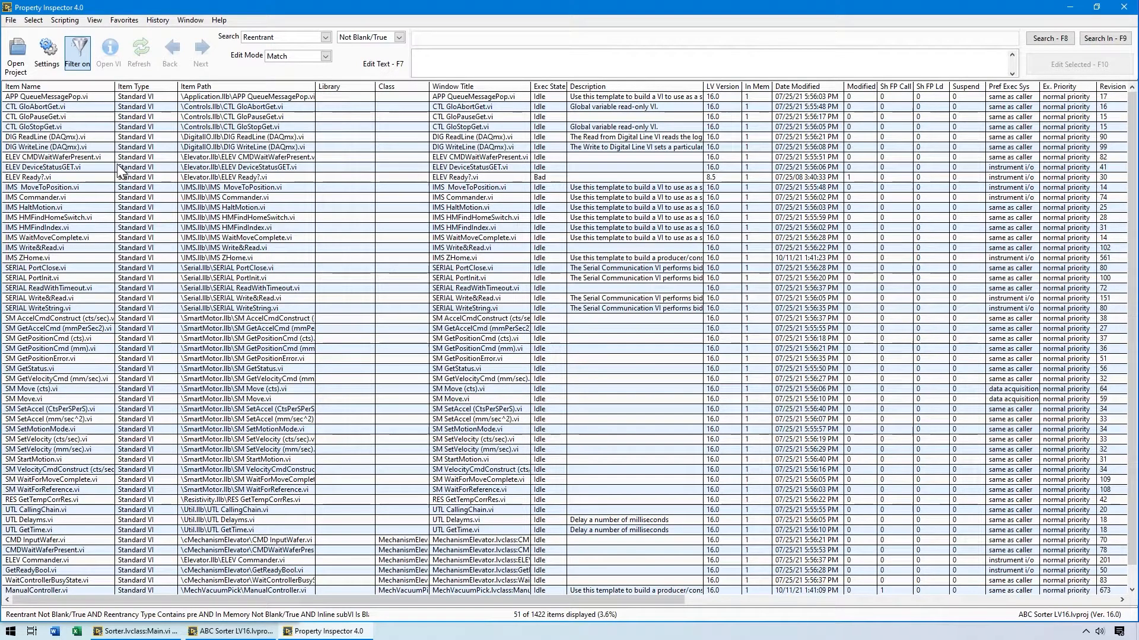
Select CTL GloAbortGet.vi and the range from DIG ReadLine (DAQmx).vi to IMS HaltMotion.vi, and deselect all items again.
{"action": "left_click", "coordinate": [83, 106]}
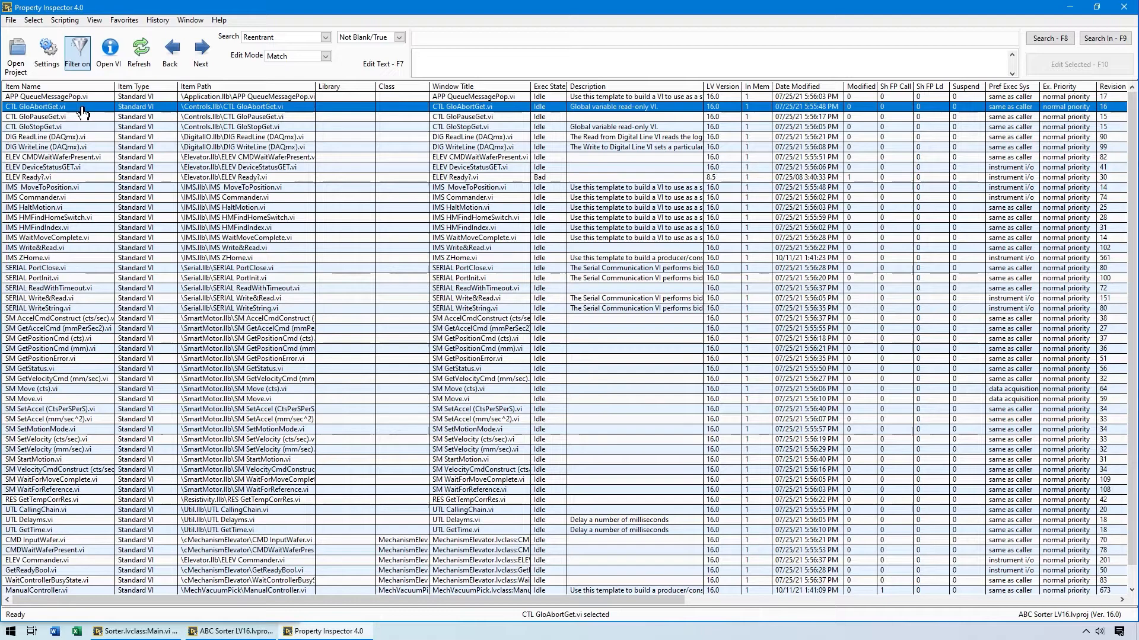
{"action": "left_click", "coordinate": [77, 137], "text": "ctrl"}
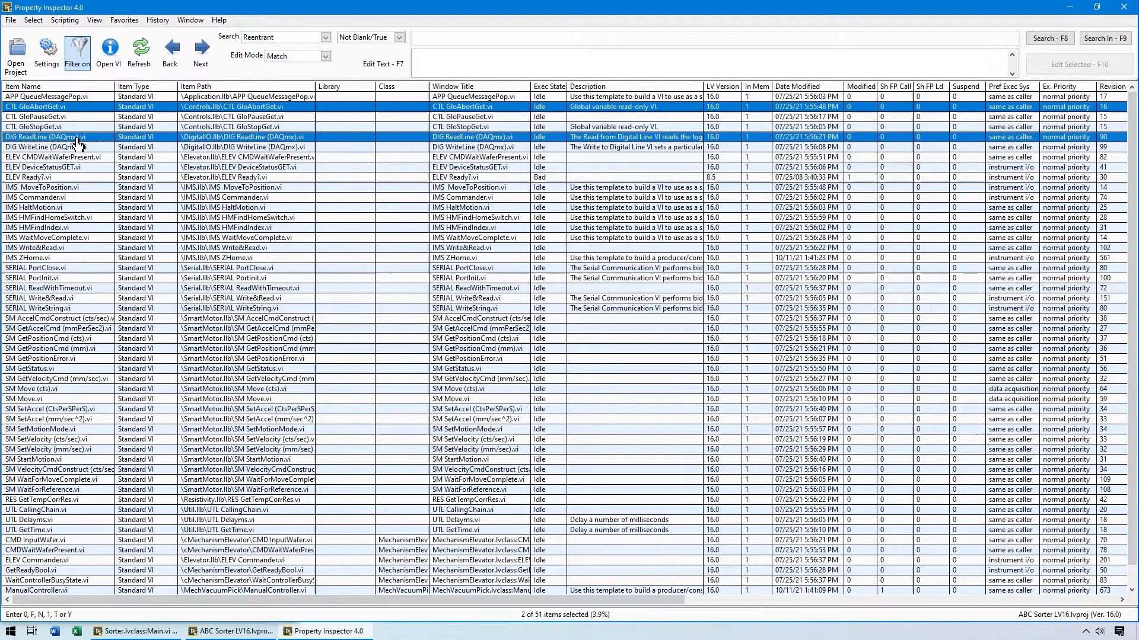
{"action": "left_click", "coordinate": [73, 209], "text": "shift"}
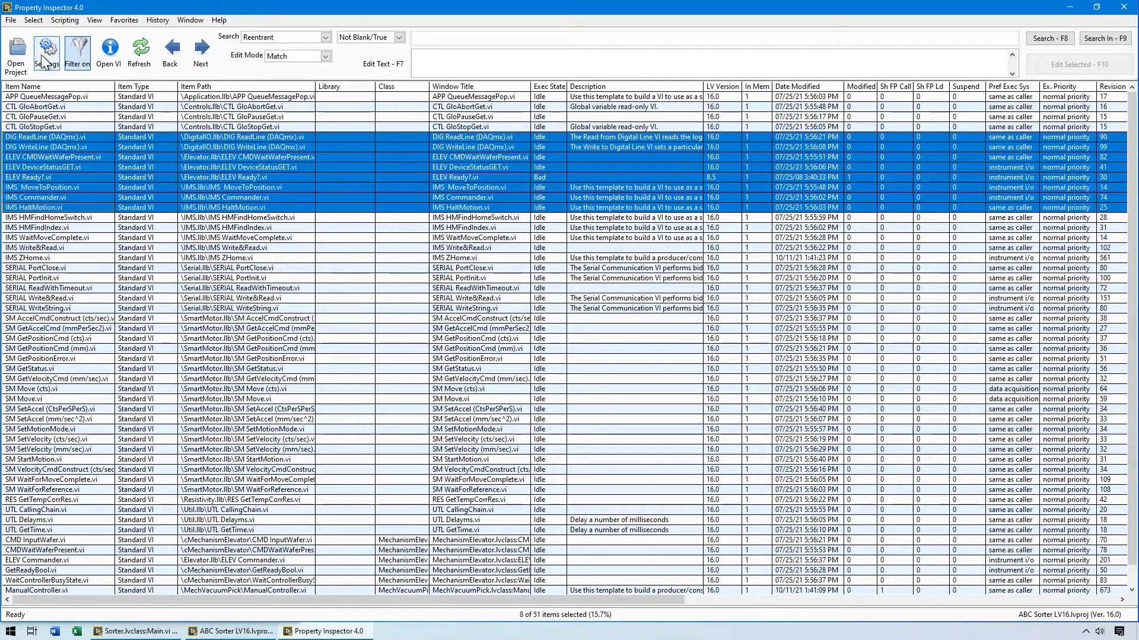
{"action": "left_click", "coordinate": [31, 21]}
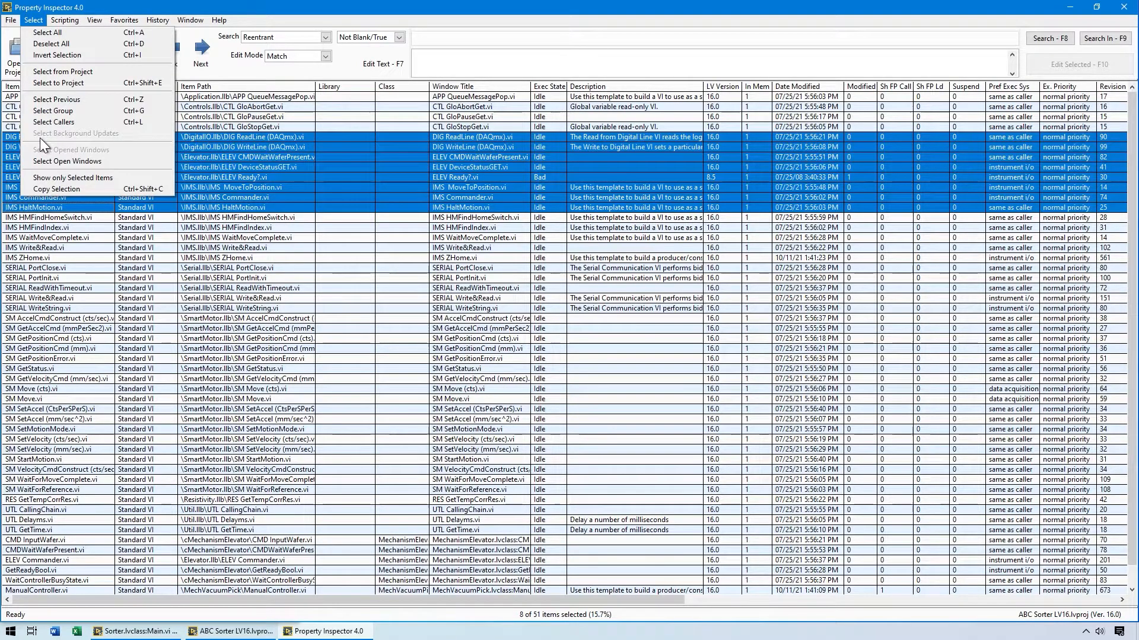
{"action": "left_click", "coordinate": [44, 45]}
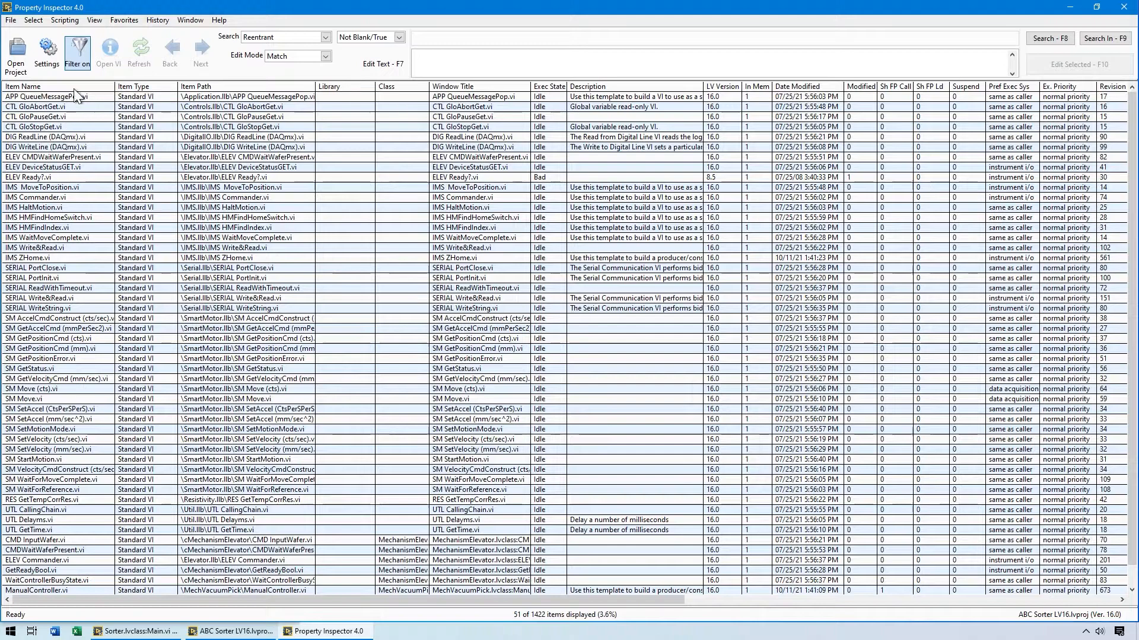
Turn off the filter to show all items and sort them by number of callers, largest first.
{"action": "left_click", "coordinate": [75, 70]}
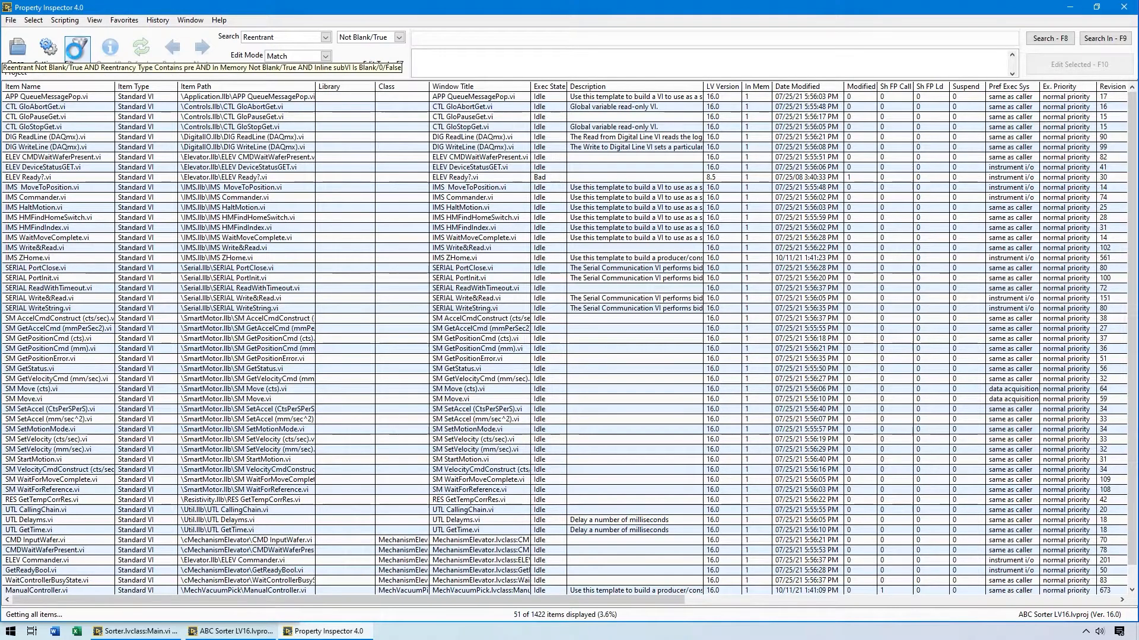
{"action": "left_click_drag", "start_coordinate": [272, 600], "coordinate": [734, 617]}
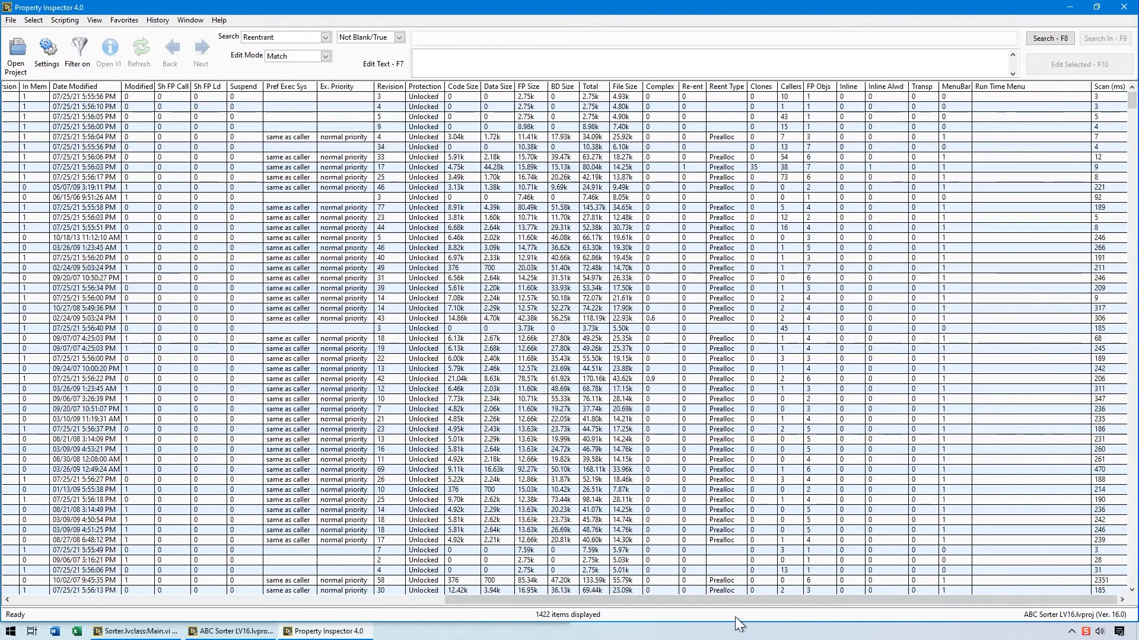
{"action": "left_click", "coordinate": [789, 84]}
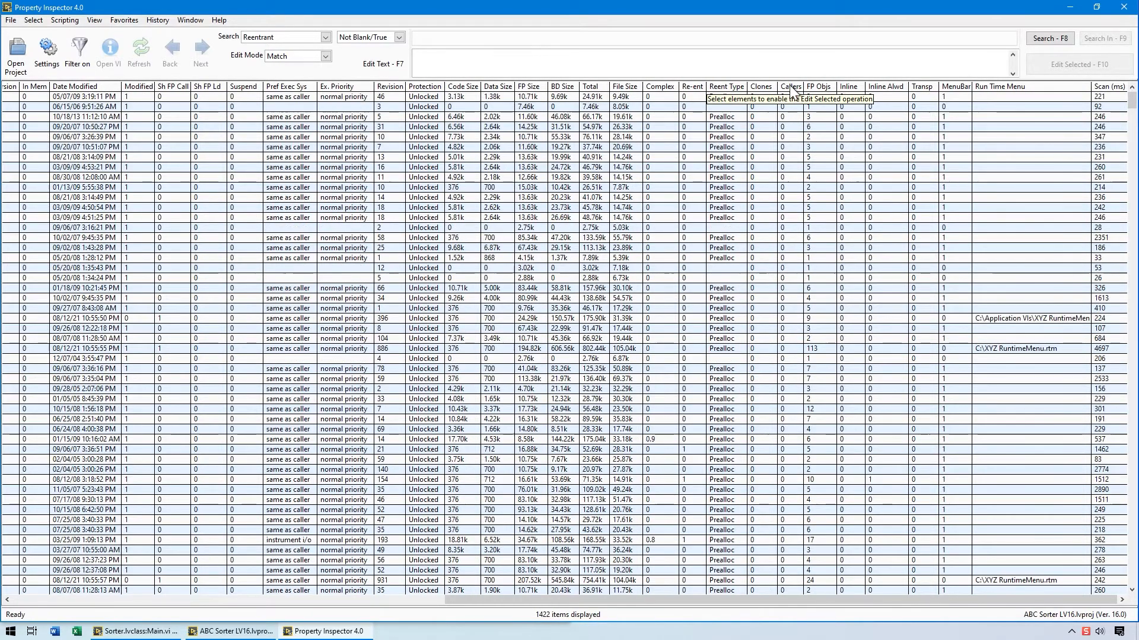
{"action": "left_click", "coordinate": [790, 87]}
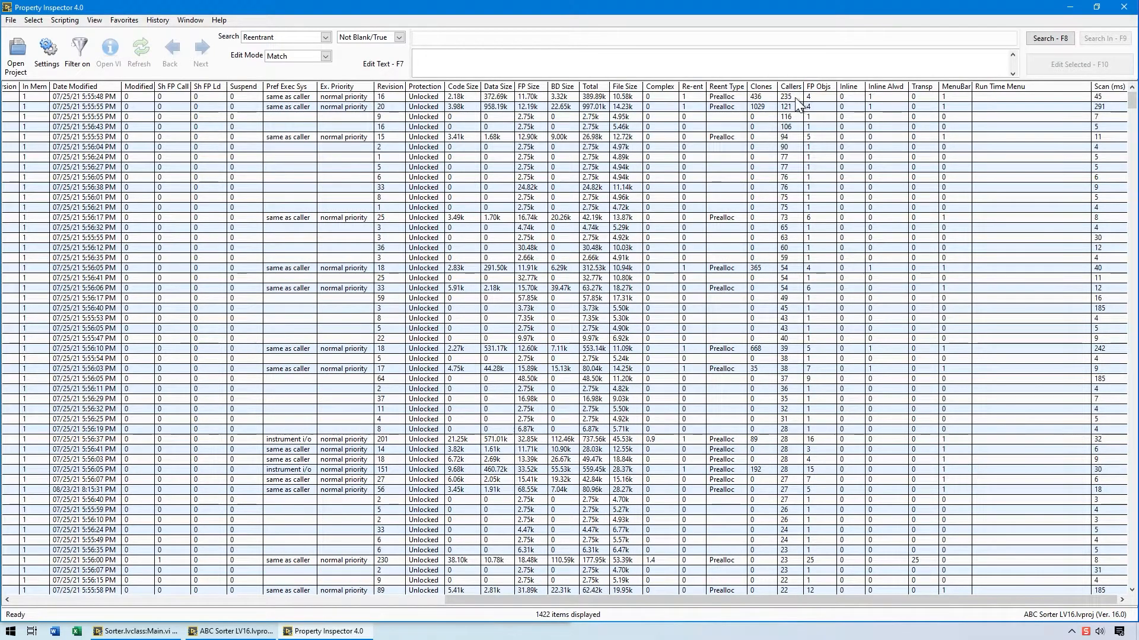
Select CTL GloAbortGet.vi and CTL GloAbort.vi in the item list and pass the selection to the project.
{"action": "left_click", "coordinate": [795, 98]}
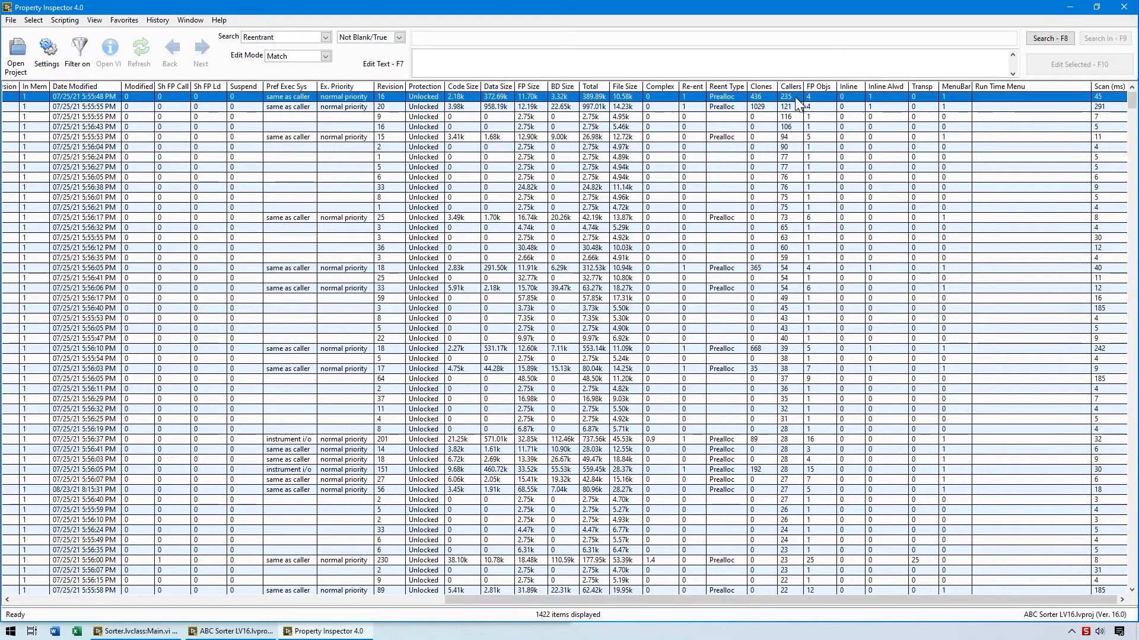
{"action": "left_click", "coordinate": [795, 134], "text": "ctrl"}
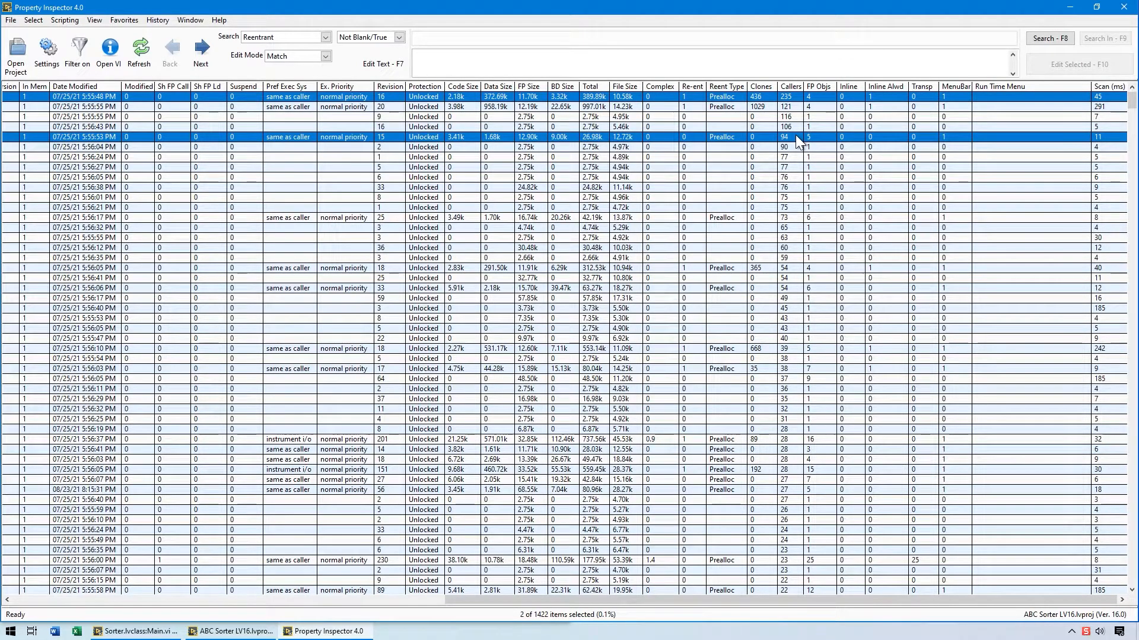
{"action": "left_click", "coordinate": [33, 20]}
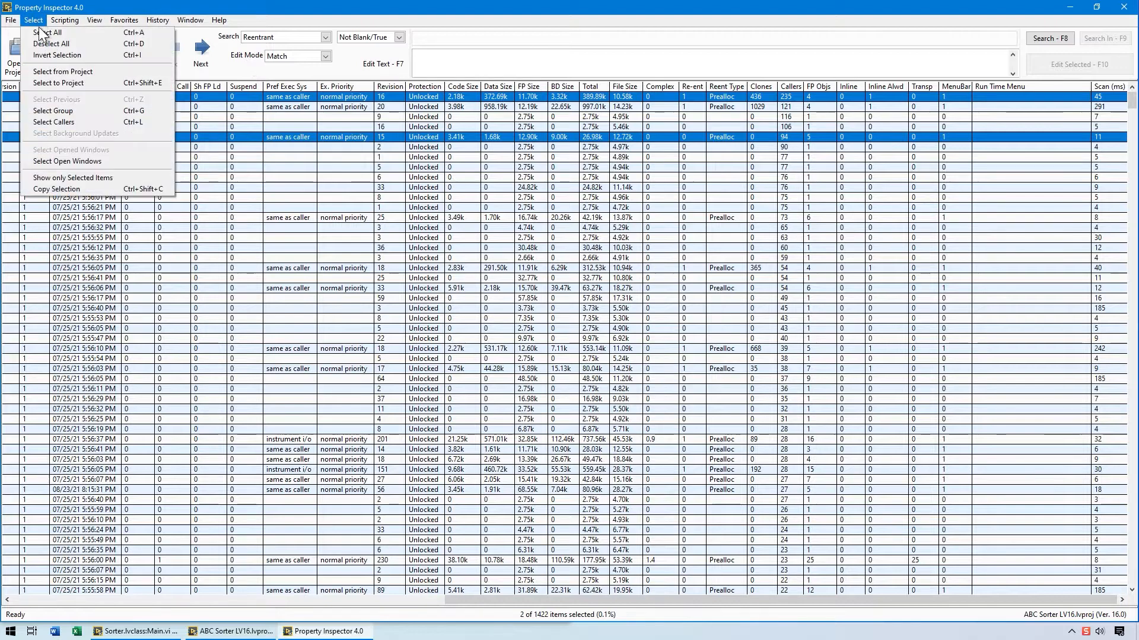
{"action": "left_click", "coordinate": [44, 83]}
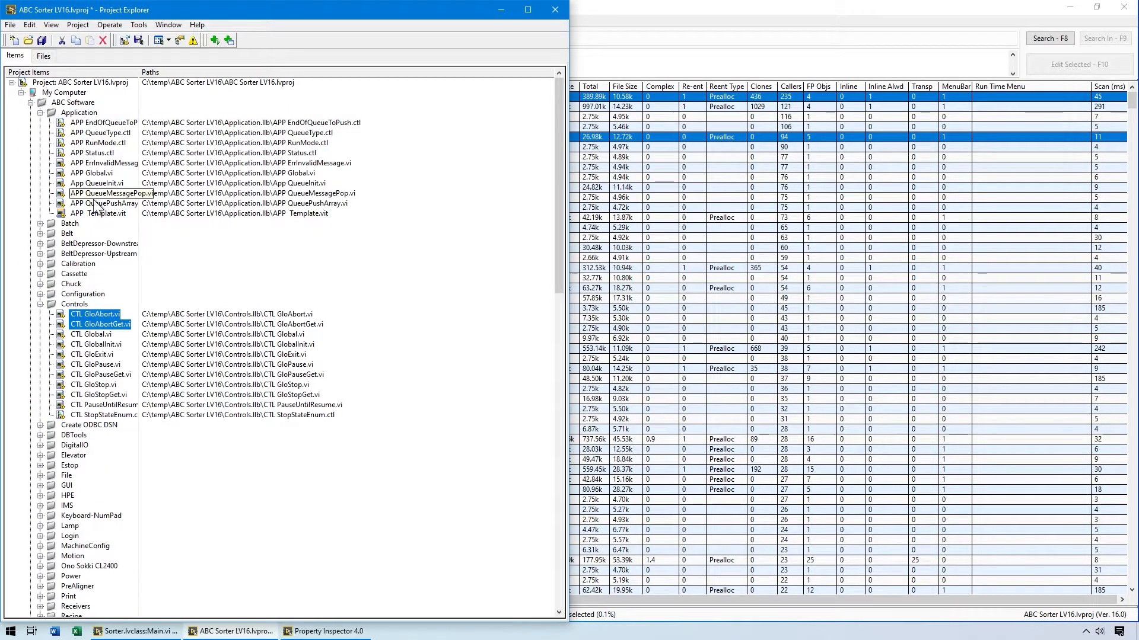
In the Project Explorer, find the callers of CTL GloAbortGet.vi, close the results and return to Property Inspector.
{"action": "left_click", "coordinate": [113, 325]}
{"action": "right_click", "coordinate": [113, 325]}
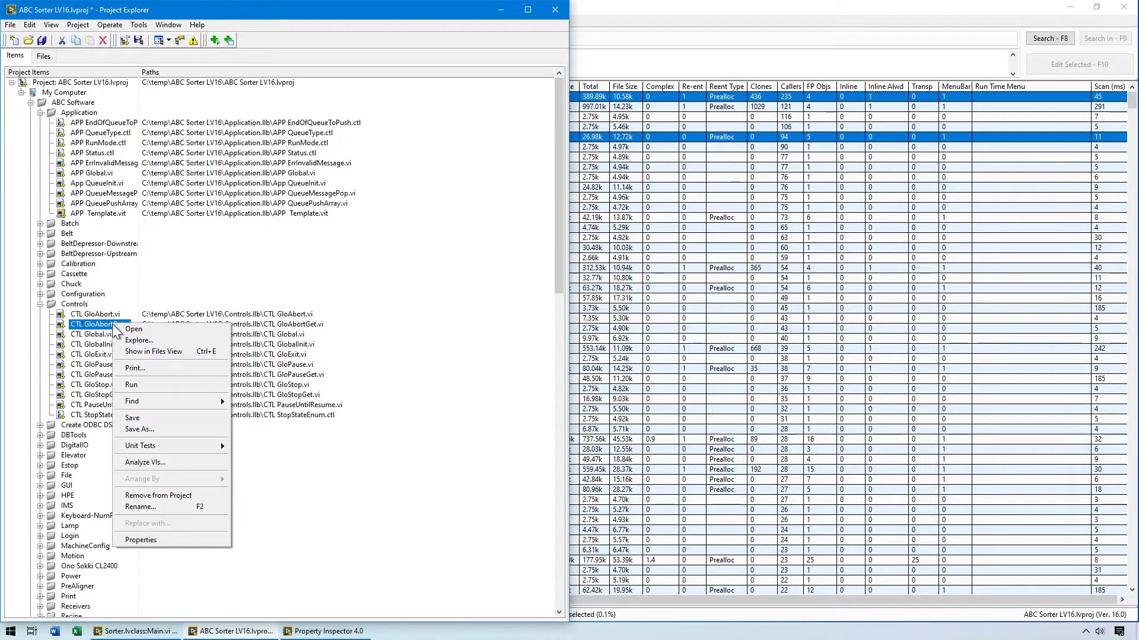
{"action": "mouse_move", "coordinate": [188, 405]}
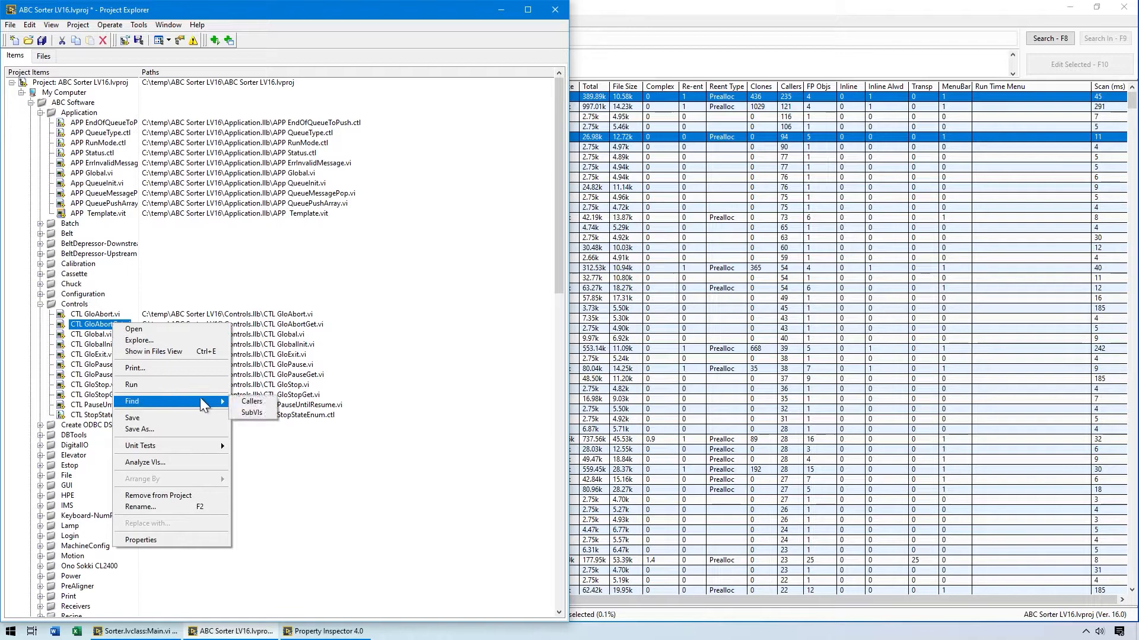
{"action": "left_click", "coordinate": [238, 401]}
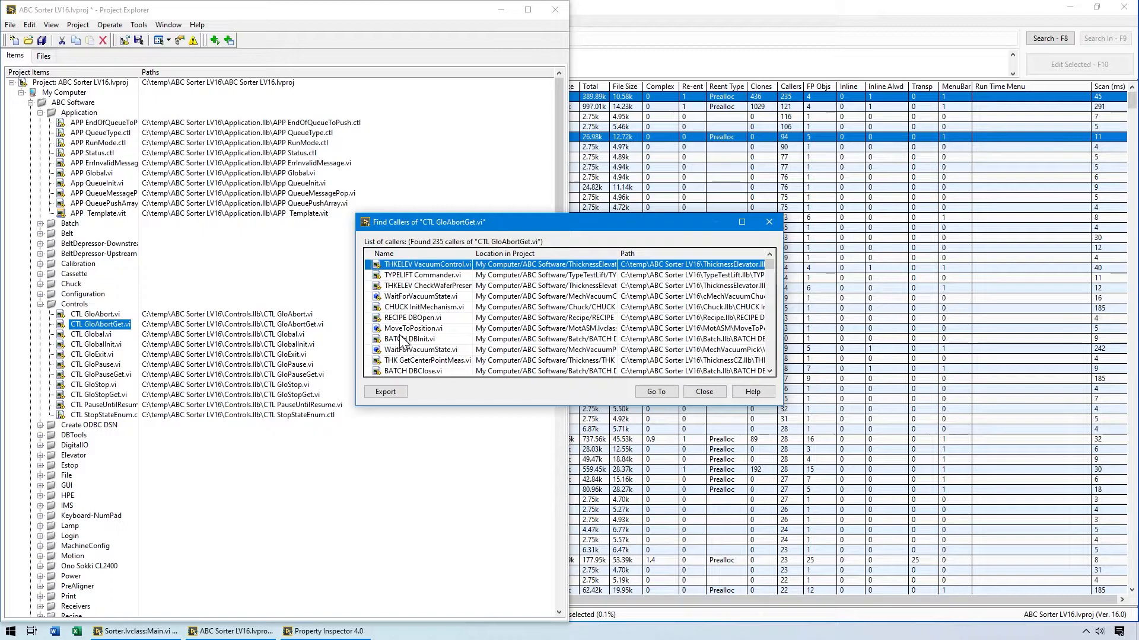
{"action": "left_click", "coordinate": [706, 394]}
{"action": "left_click", "coordinate": [709, 9]}
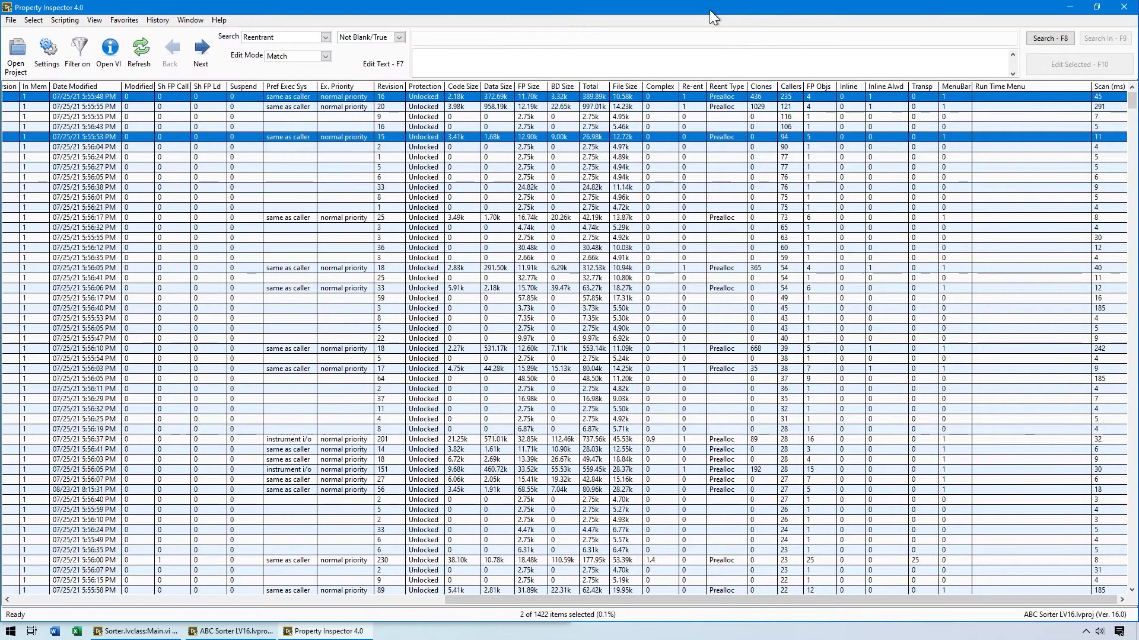
Select the callers of the two selected VIs and show only the selected items.
{"action": "left_click", "coordinate": [34, 22]}
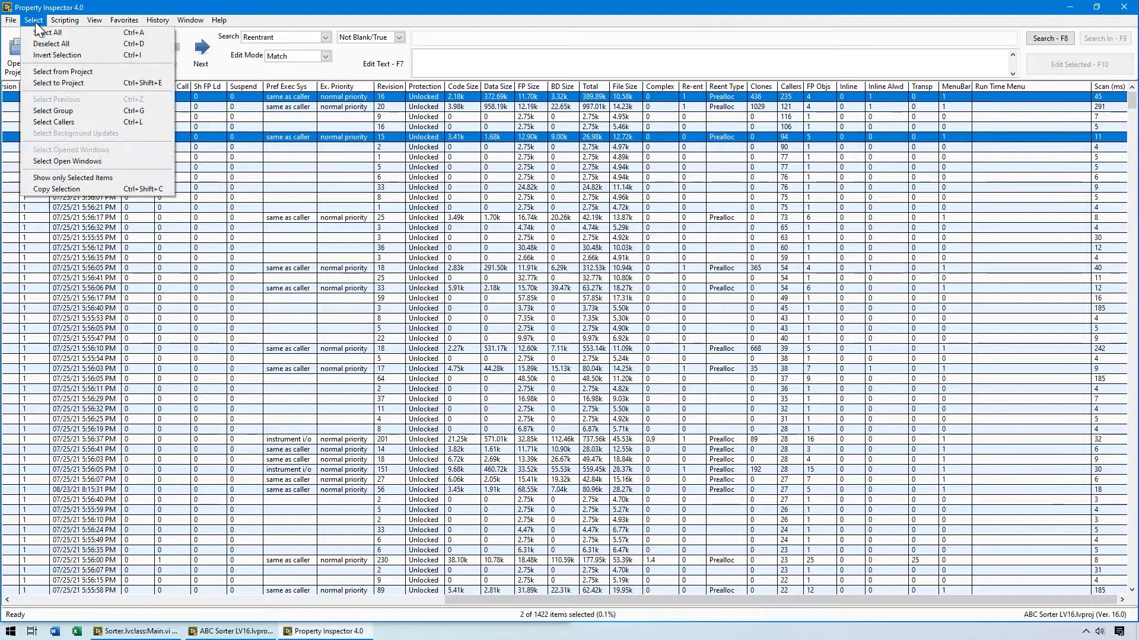
{"action": "left_click", "coordinate": [41, 122]}
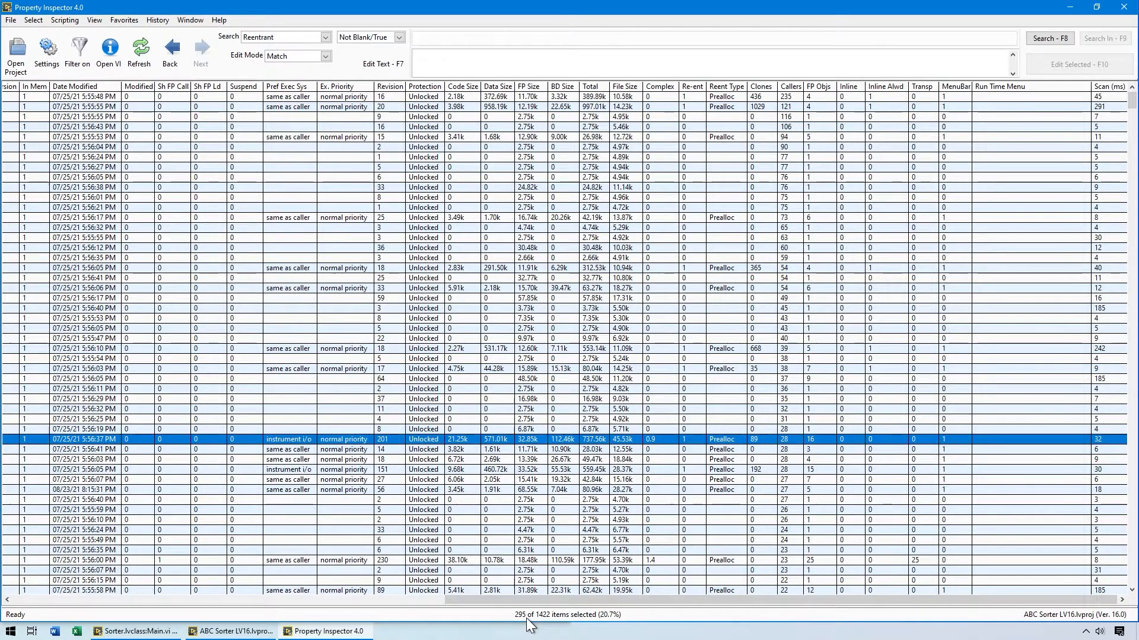
{"action": "left_click", "coordinate": [38, 23]}
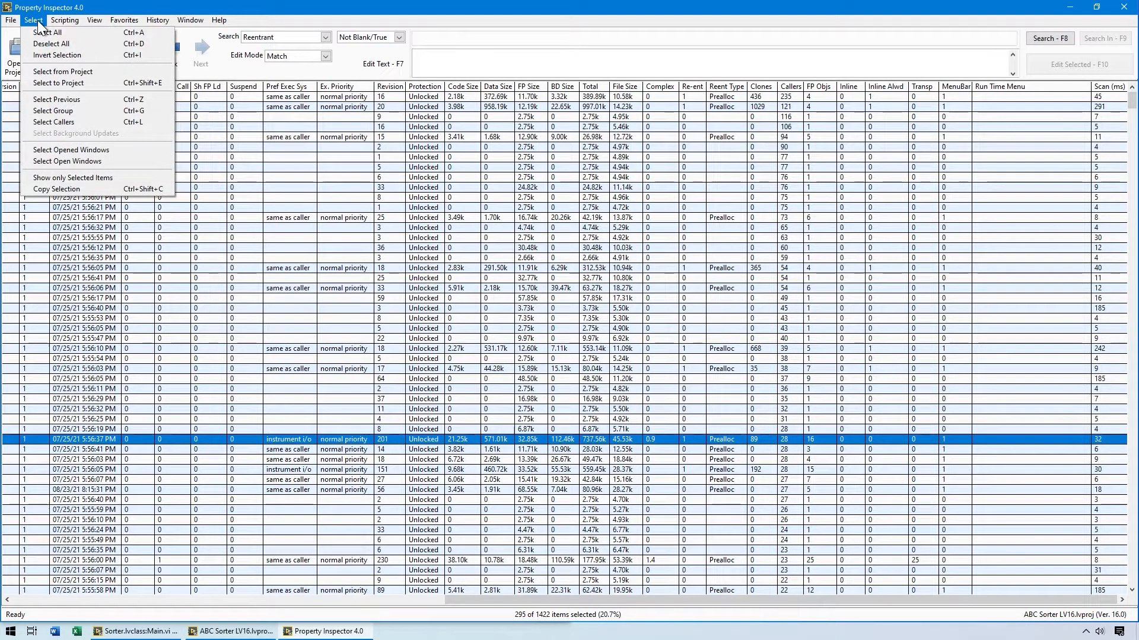
{"action": "left_click", "coordinate": [84, 178]}
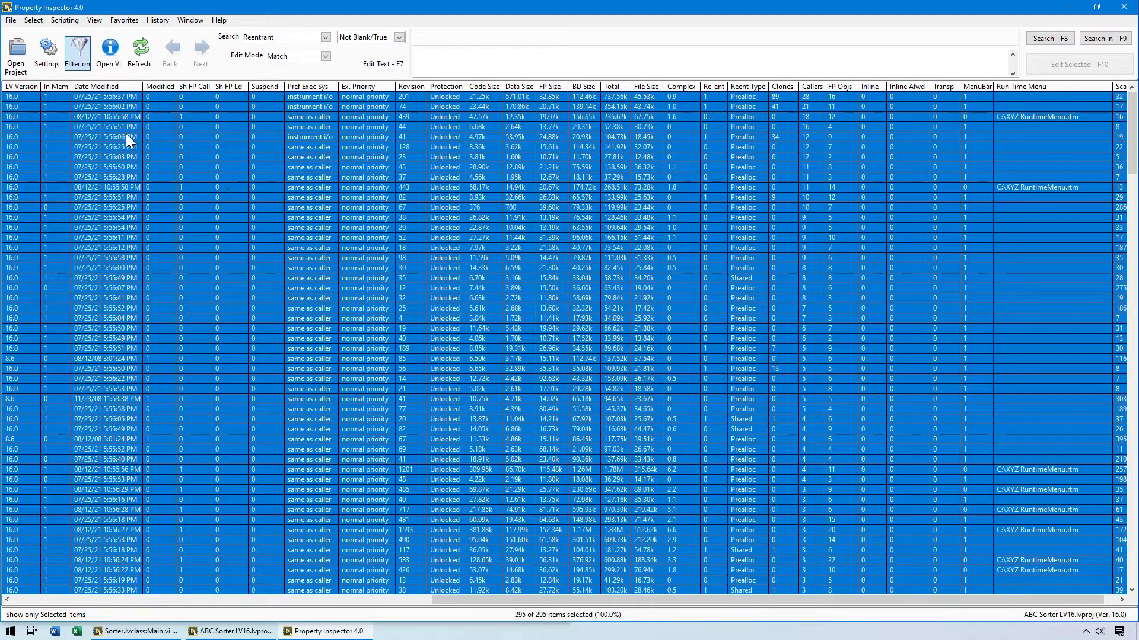
Select the first group of the filtered items and check the Select Group Size setting without changing it.
{"action": "left_click", "coordinate": [34, 20]}
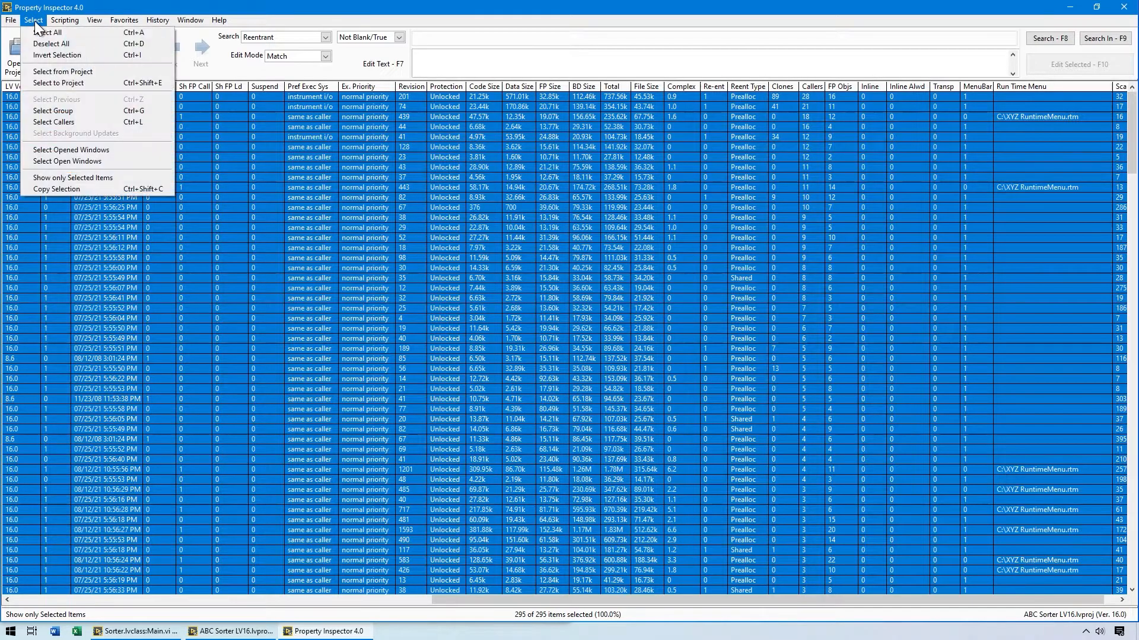
{"action": "left_click", "coordinate": [45, 110]}
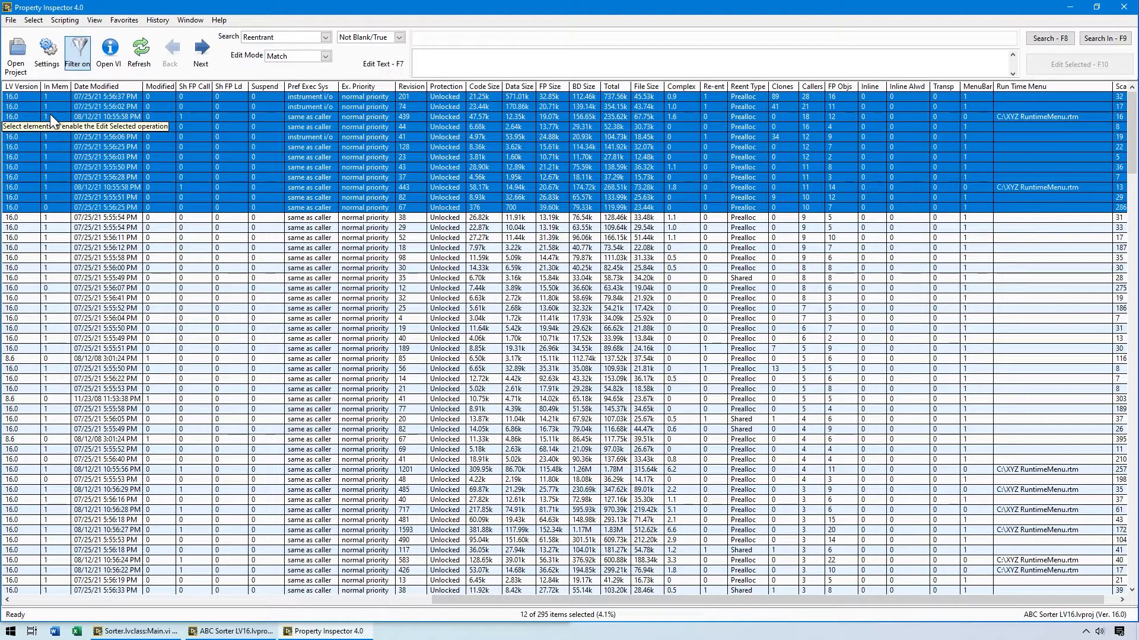
{"action": "left_click", "coordinate": [46, 51]}
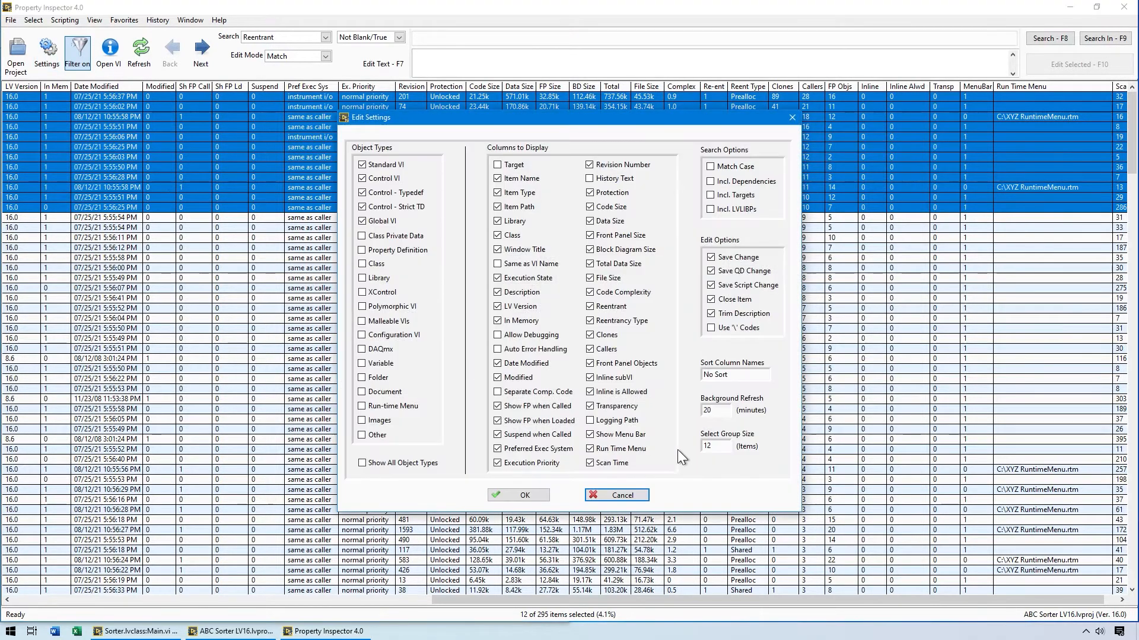
{"action": "left_click", "coordinate": [624, 493]}
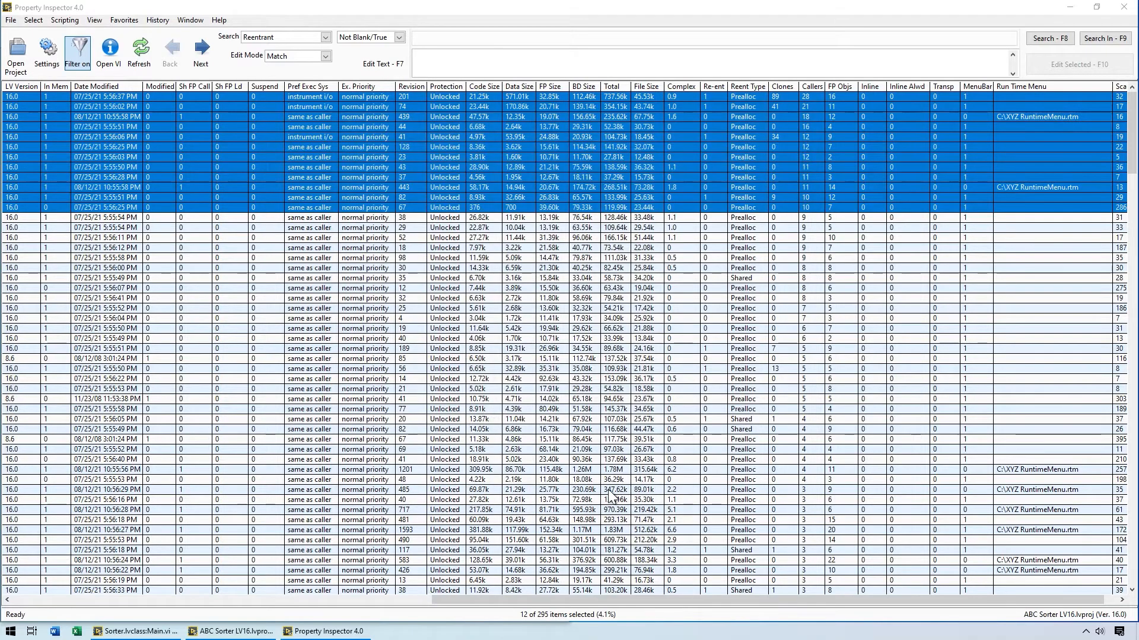
Open the block diagrams of the selected group of VIs and return to the Property Inspector list.
{"action": "left_click", "coordinate": [94, 18]}
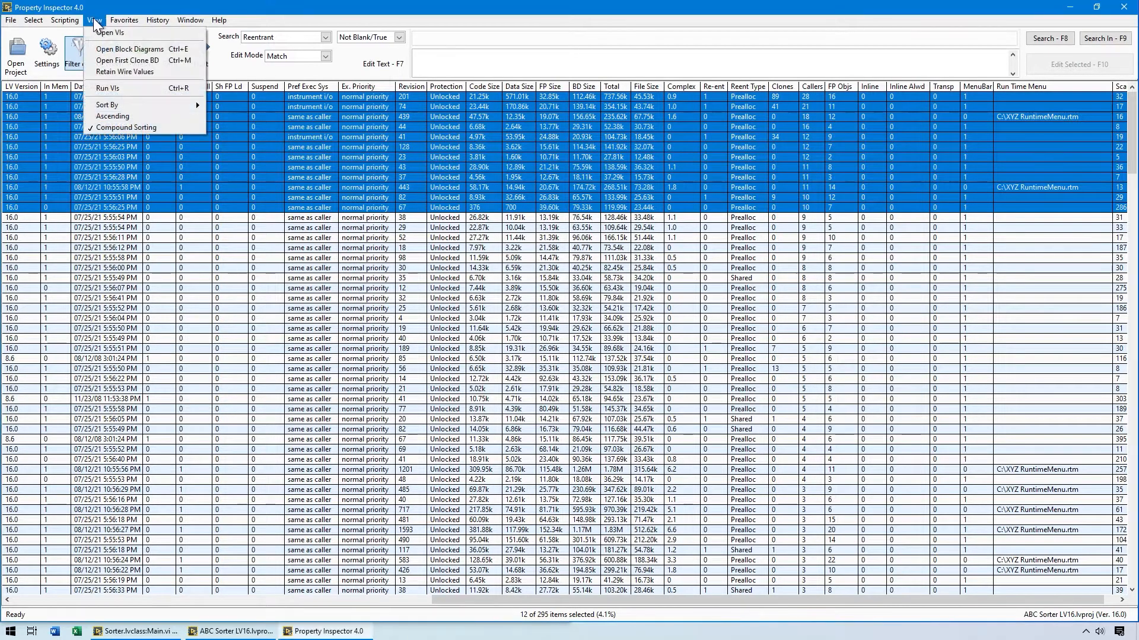
{"action": "left_click", "coordinate": [102, 50]}
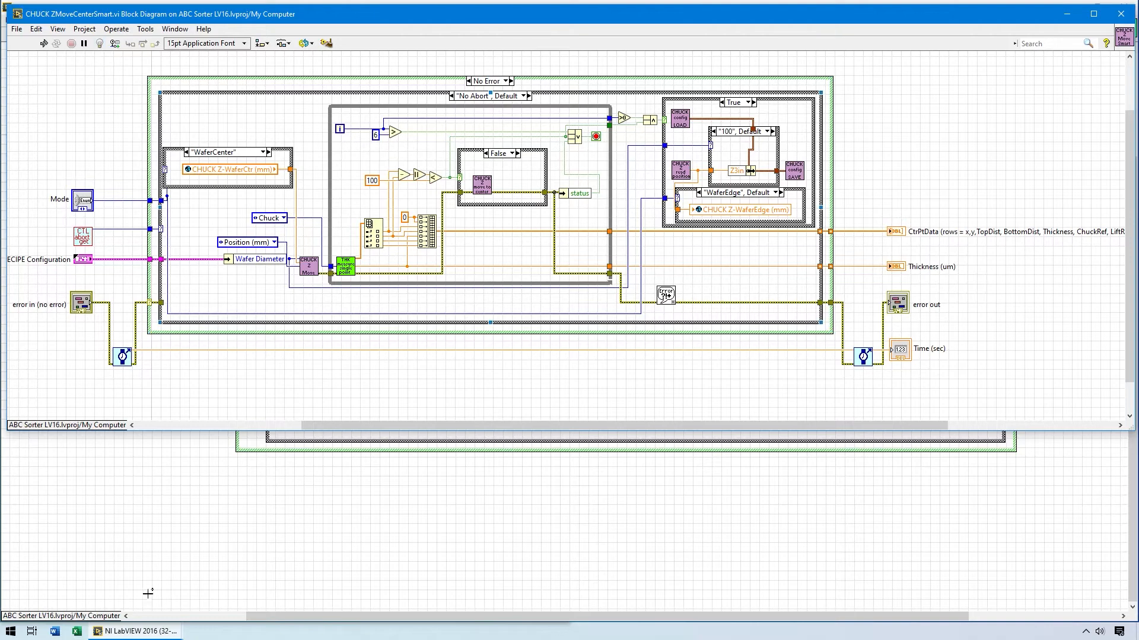
{"action": "left_click", "coordinate": [156, 634]}
{"action": "left_click", "coordinate": [141, 144]}
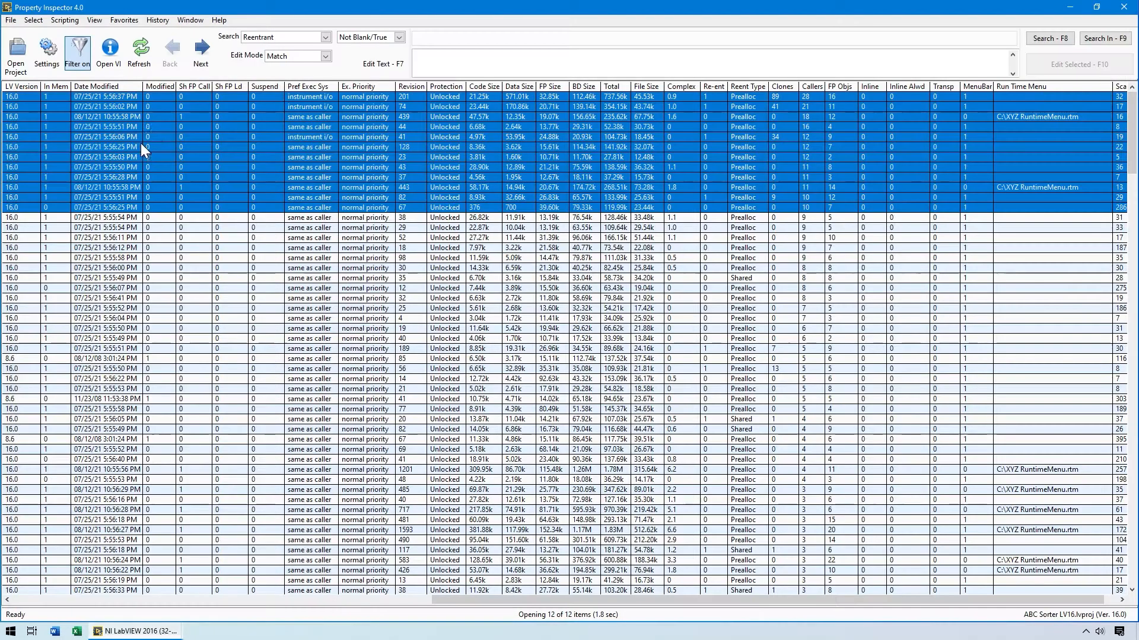
Close the windows of the selected VIs and advance the selection to the next group.
{"action": "left_click", "coordinate": [191, 20]}
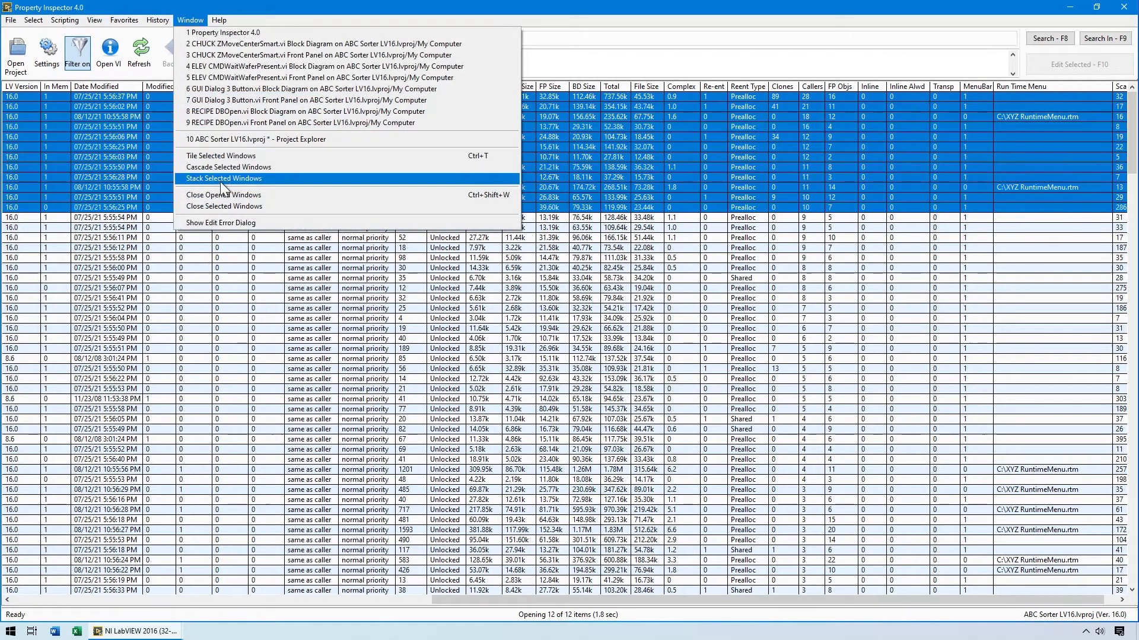
{"action": "left_click", "coordinate": [219, 205]}
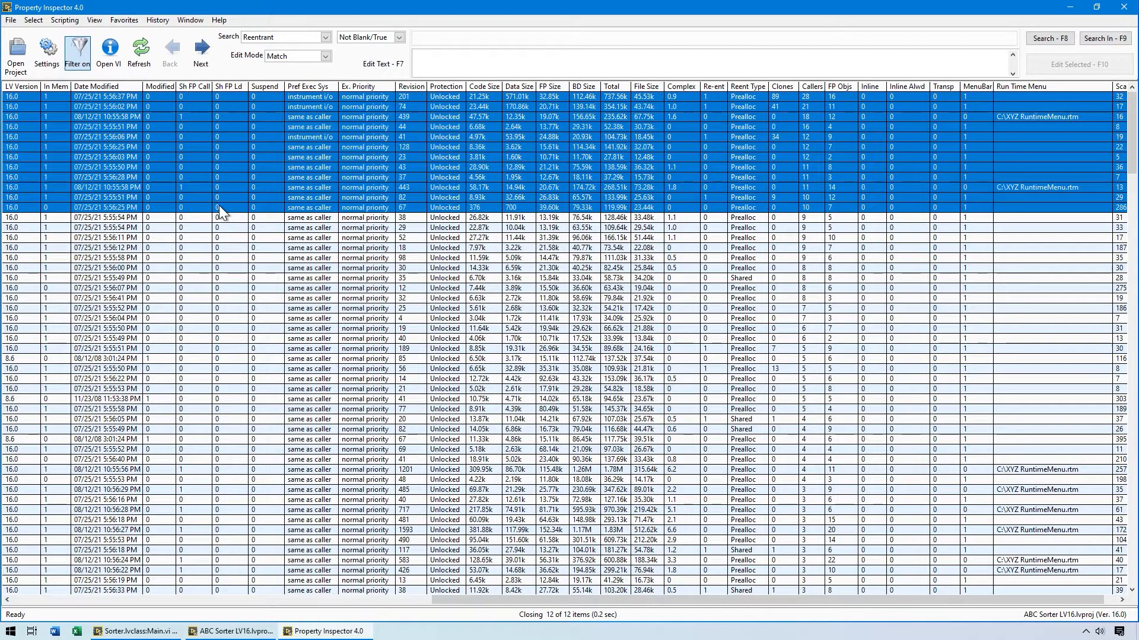
{"action": "mouse_move", "coordinate": [162, 634]}
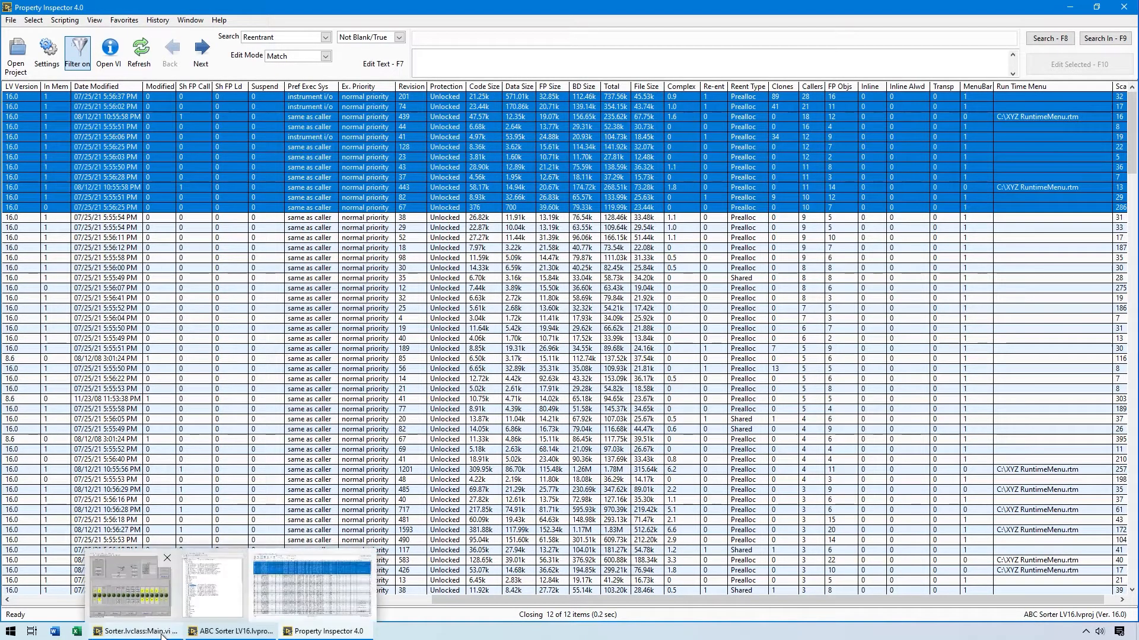
{"action": "left_click", "coordinate": [201, 52]}
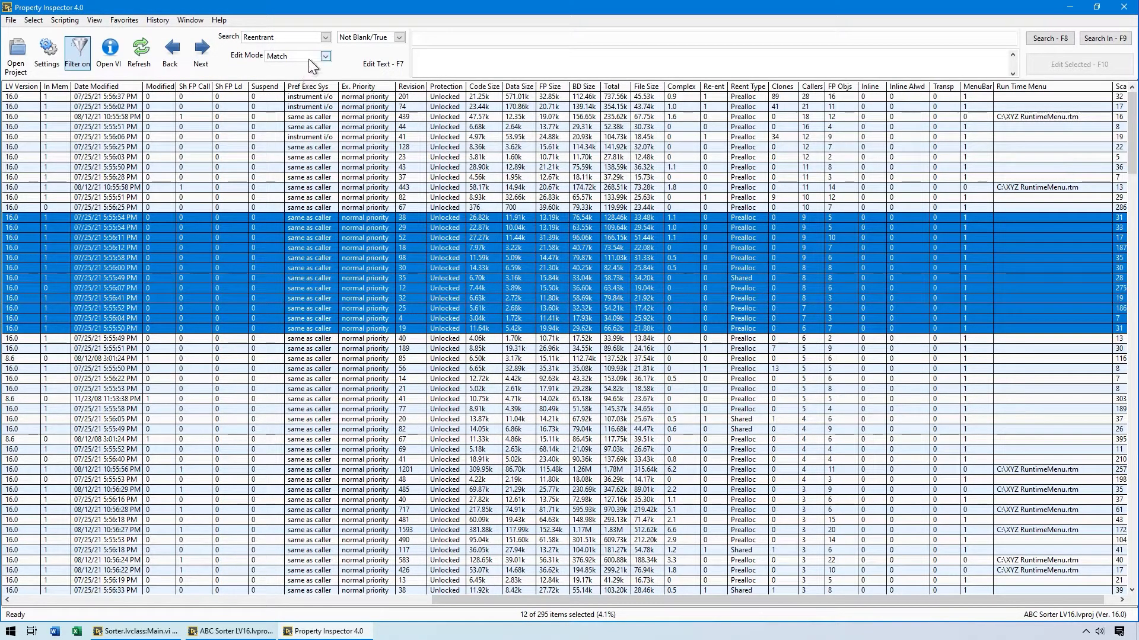
Review the edit mode options and load the description of SerialWrite&Read.vi into the edit text.
{"action": "left_click", "coordinate": [325, 55]}
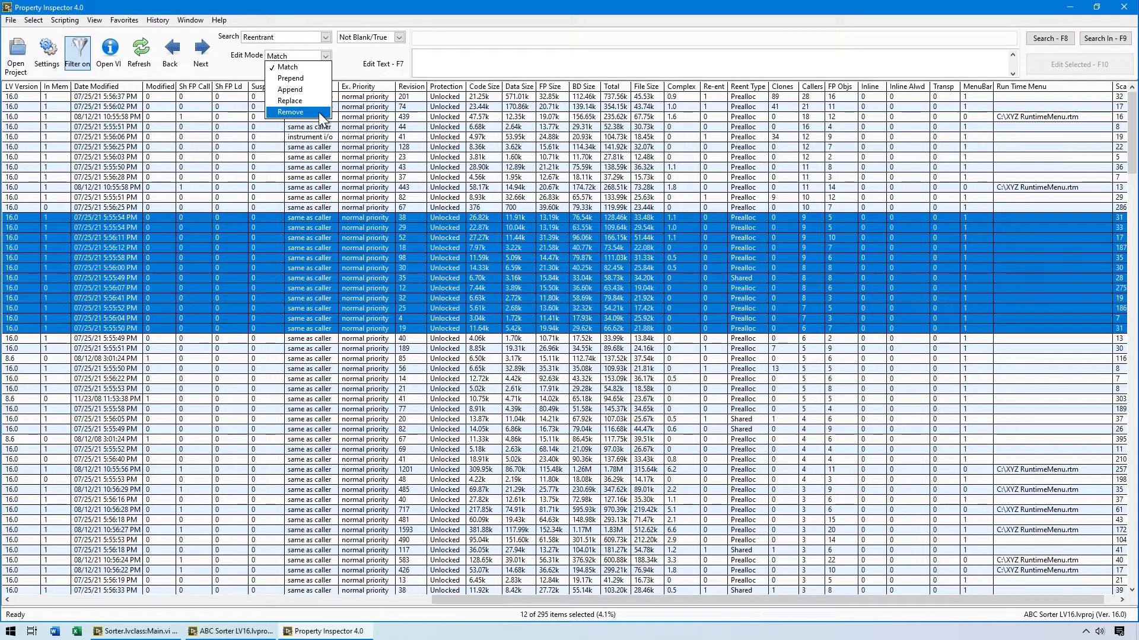
{"action": "left_click", "coordinate": [347, 58]}
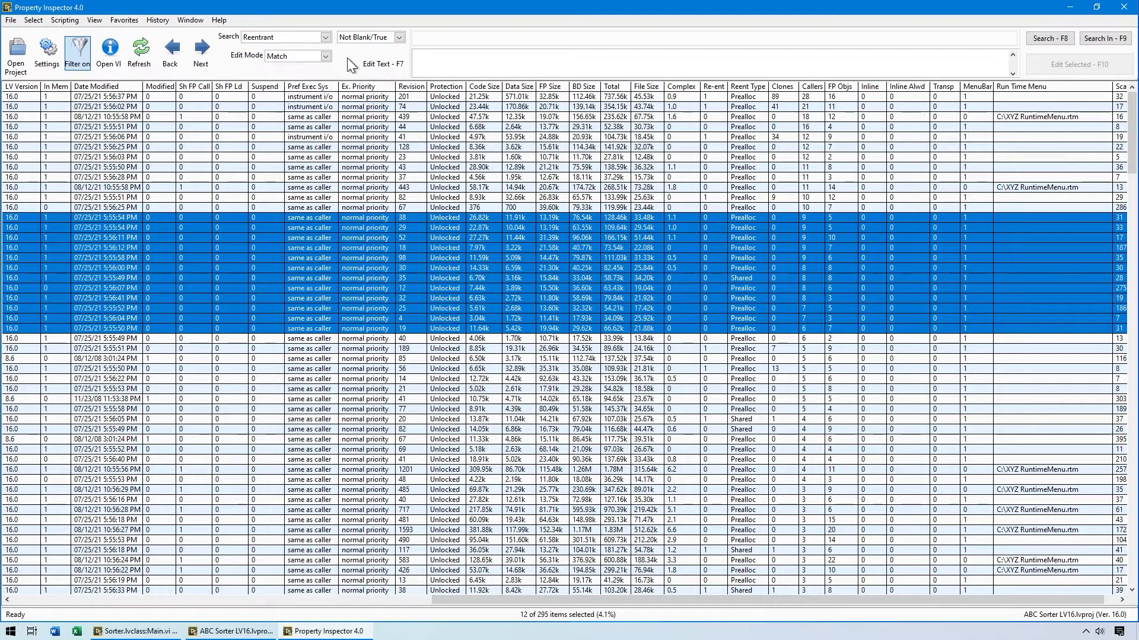
{"action": "left_click_drag", "start_coordinate": [456, 600], "coordinate": [15, 593]}
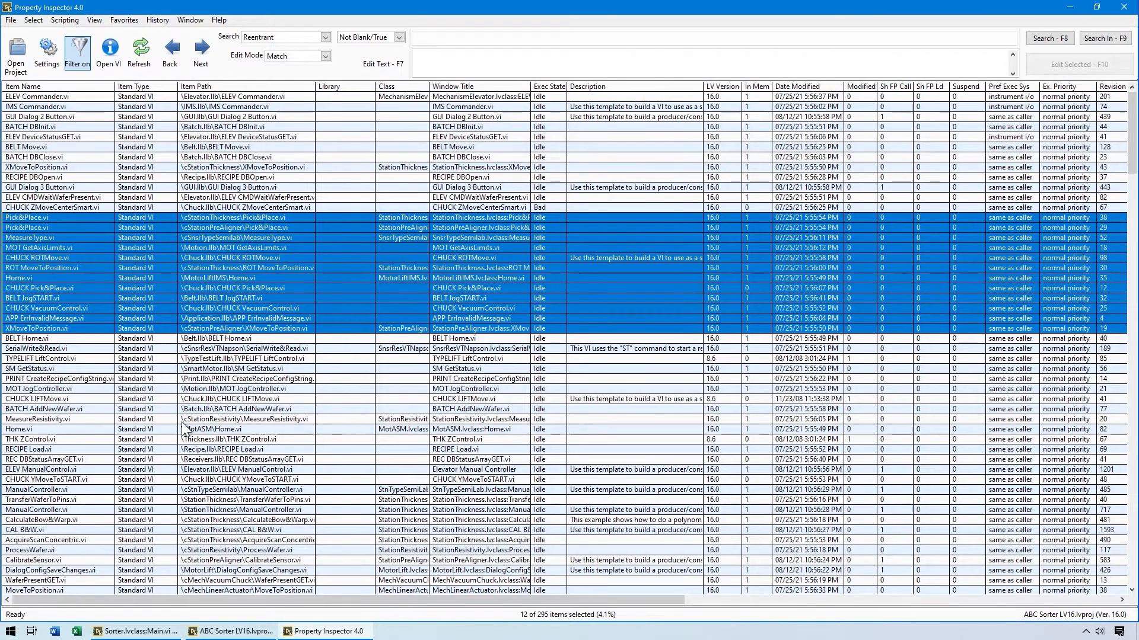
{"action": "left_click", "coordinate": [582, 351]}
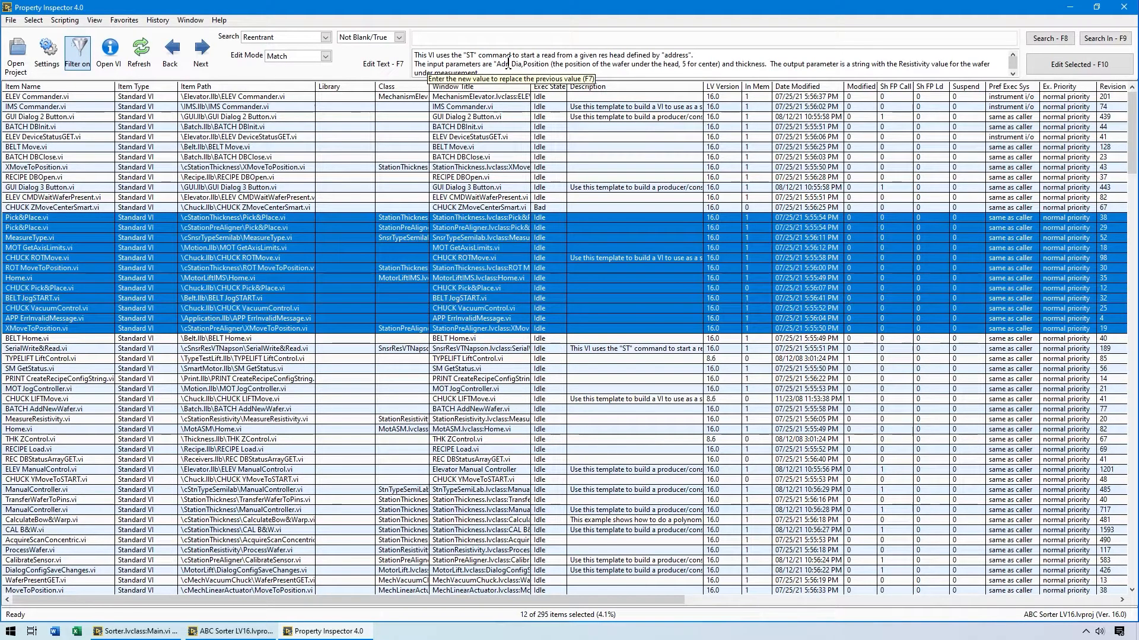
Run the search example Allow Debugging is True, Remove.
{"action": "left_click", "coordinate": [219, 20]}
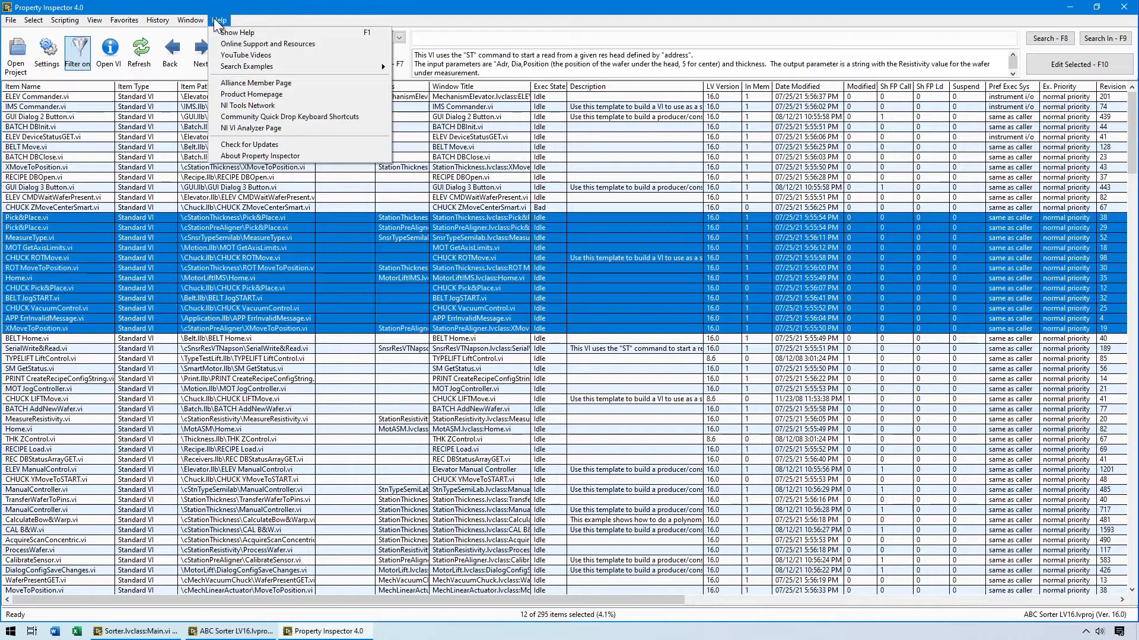
{"action": "mouse_move", "coordinate": [253, 65]}
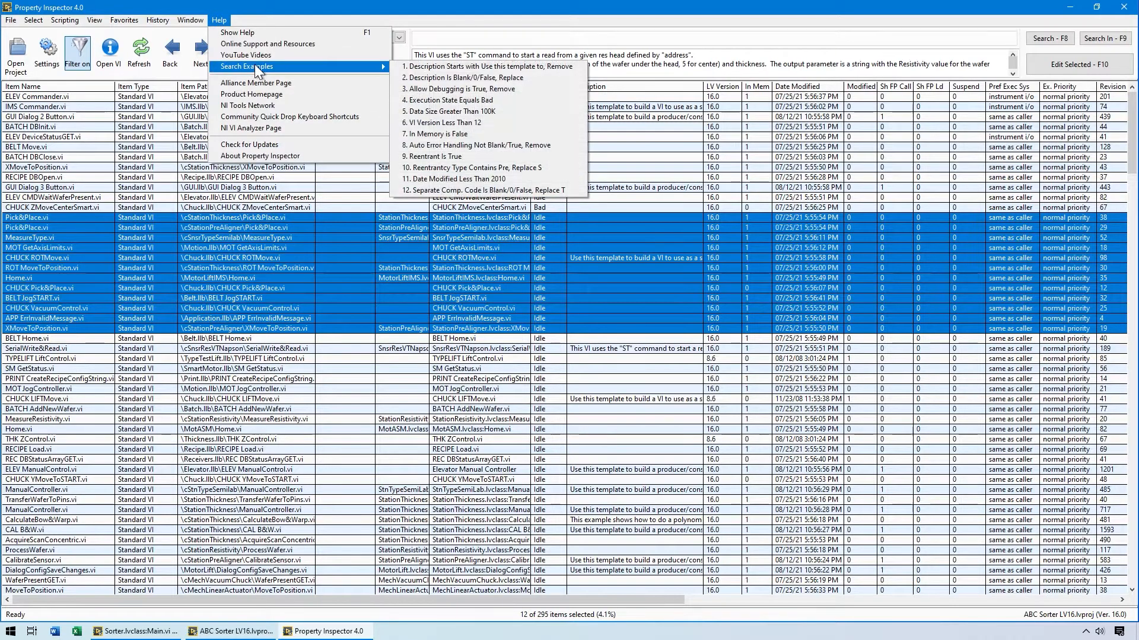
{"action": "left_click", "coordinate": [433, 87]}
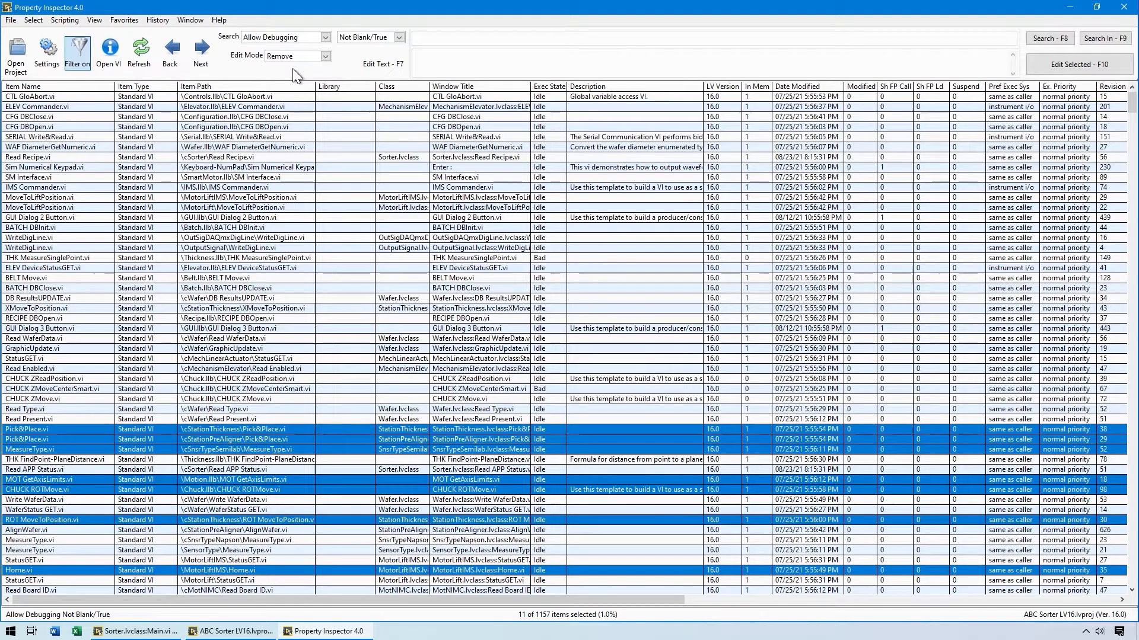
Run the search example Description Starts with Use this template to, Remove.
{"action": "left_click", "coordinate": [220, 20]}
{"action": "mouse_move", "coordinate": [228, 65]}
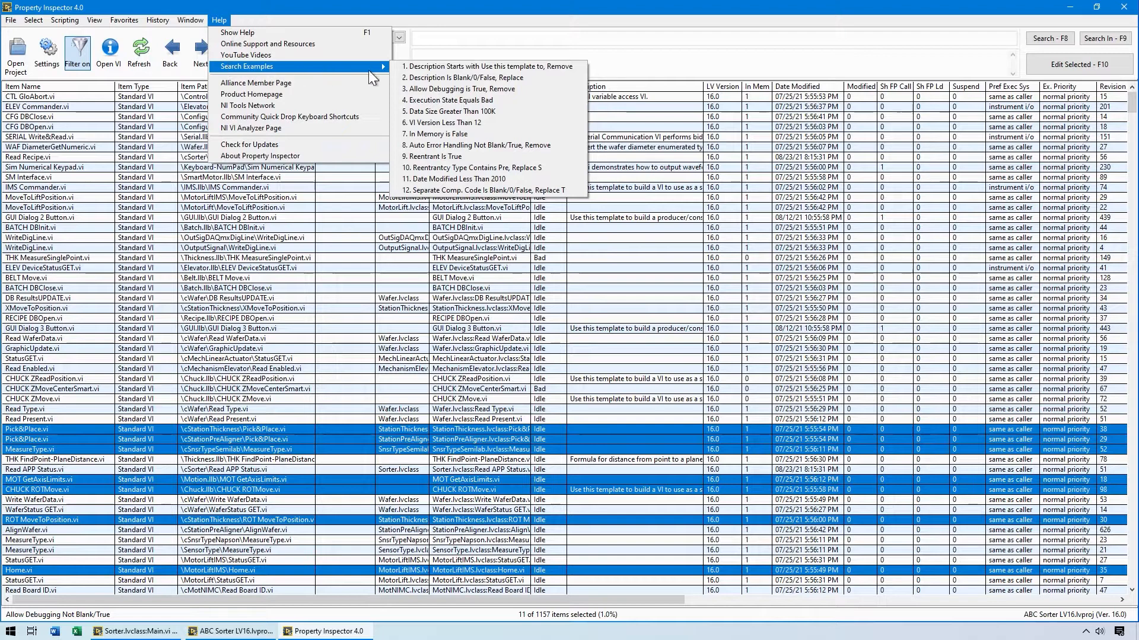
{"action": "left_click", "coordinate": [406, 67]}
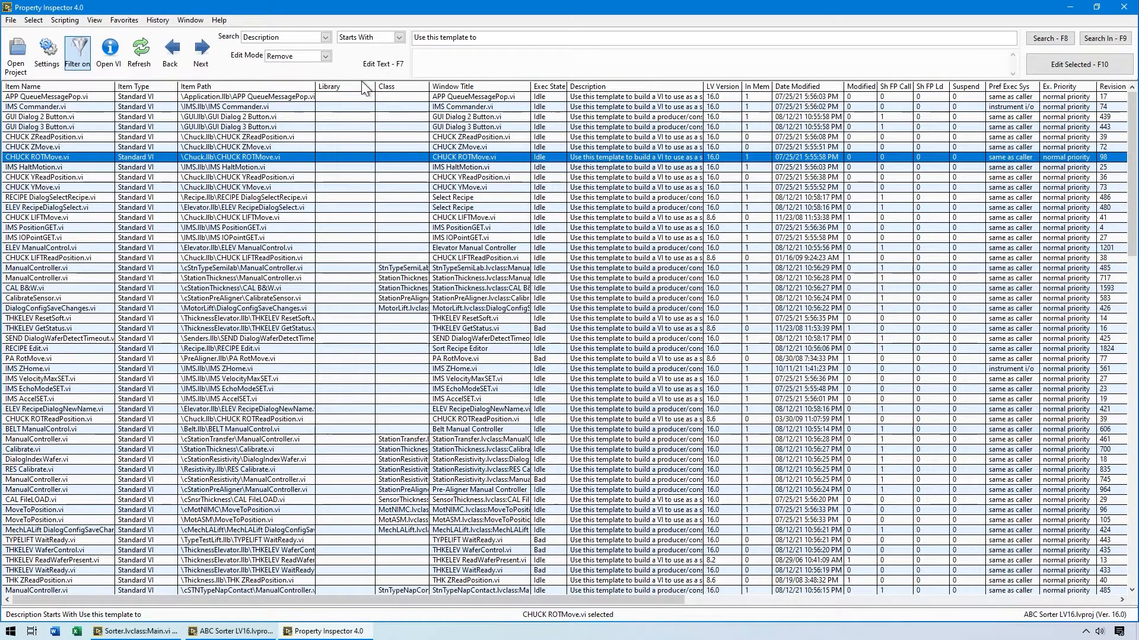
Run the favorite search for Run Time Menu Not Blank/True and examine the Run Time Menu column.
{"action": "left_click", "coordinate": [96, 20]}
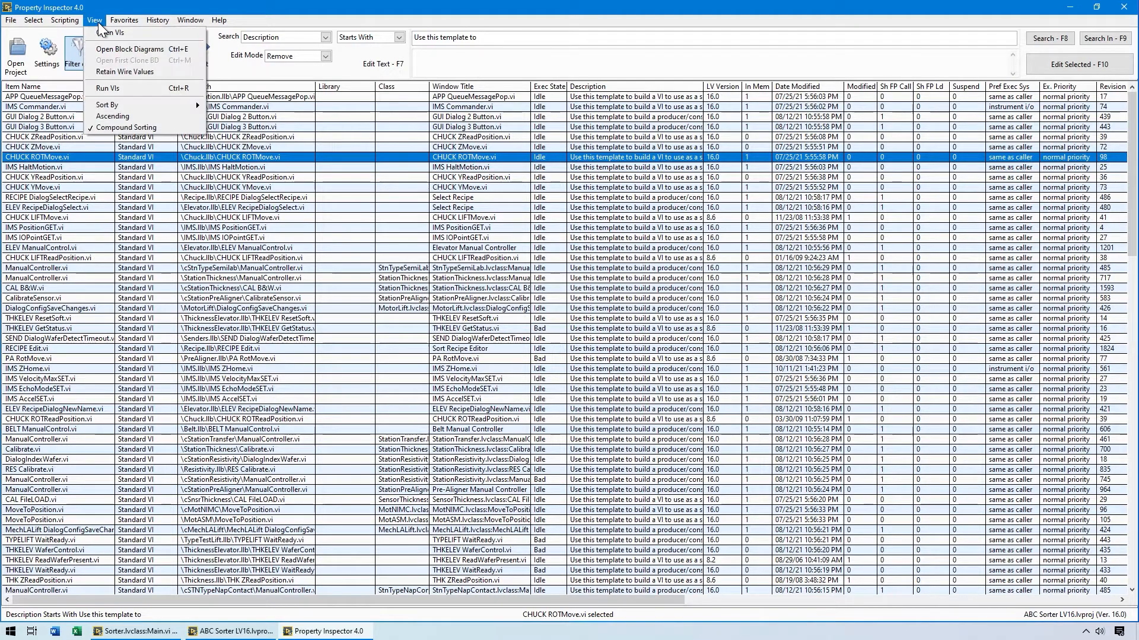
{"action": "mouse_move", "coordinate": [112, 19]}
{"action": "left_click", "coordinate": [125, 45]}
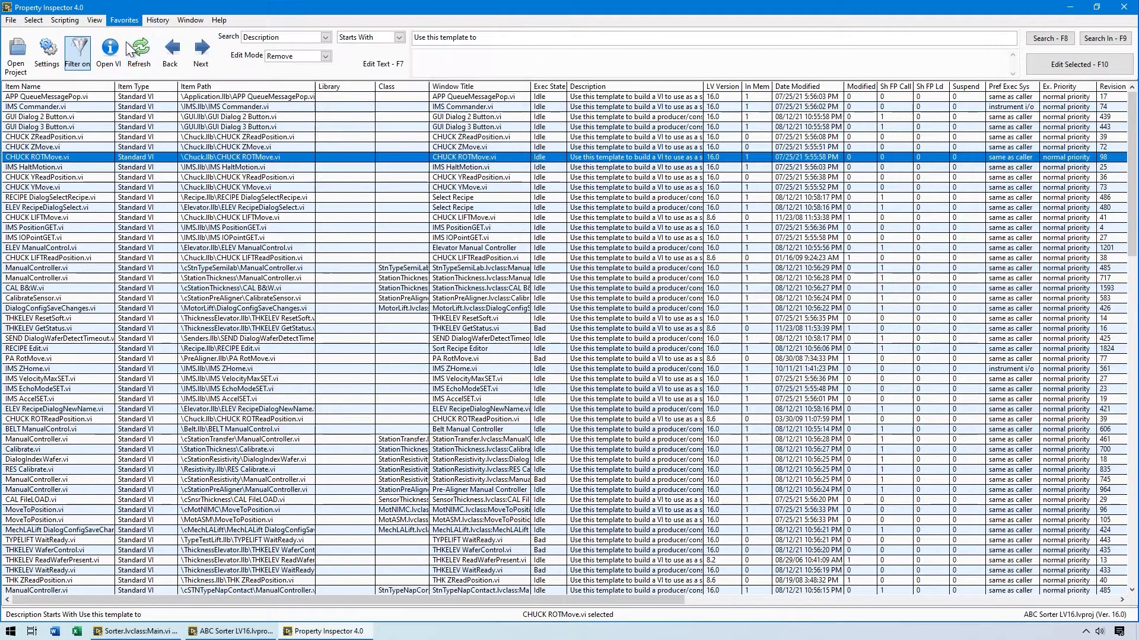
{"action": "left_click_drag", "start_coordinate": [639, 602], "coordinate": [1094, 603]}
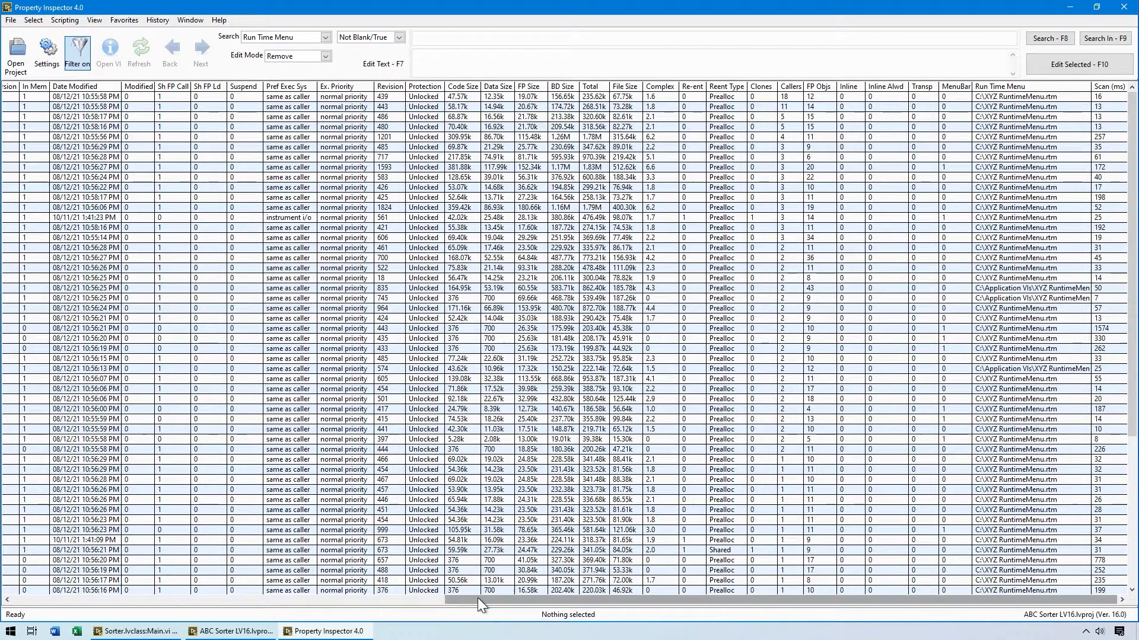
Run the search example Reentrancy Type Contains Pre, Replace S, and review its edit text and the searchable properties.
{"action": "left_click_drag", "start_coordinate": [450, 599], "coordinate": [22, 594]}
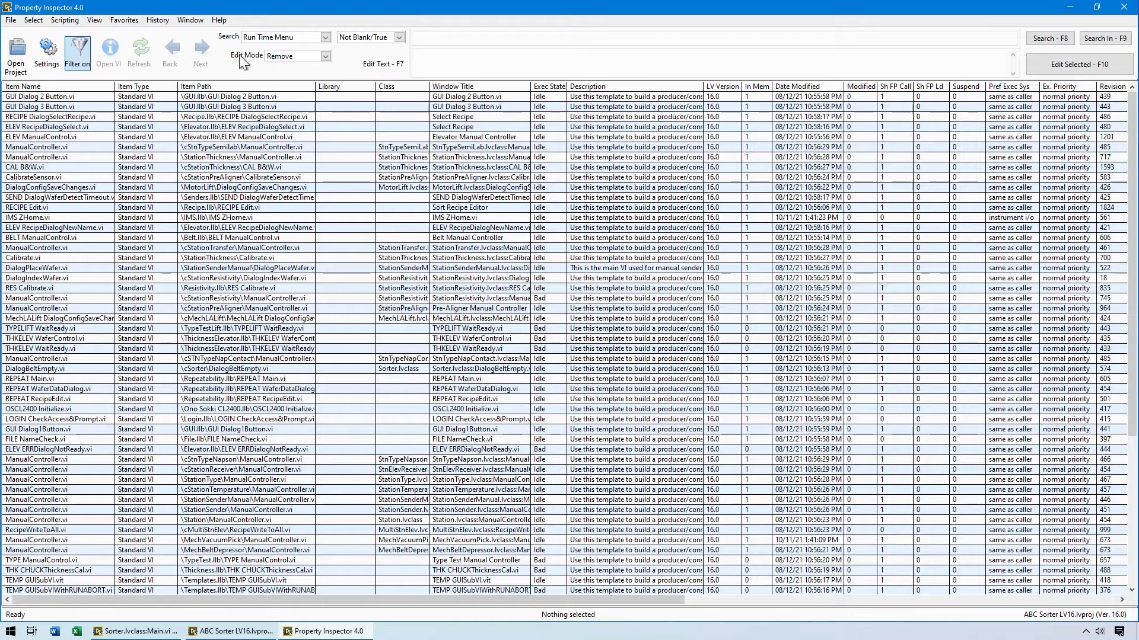
{"action": "left_click", "coordinate": [218, 20]}
{"action": "mouse_move", "coordinate": [230, 64]}
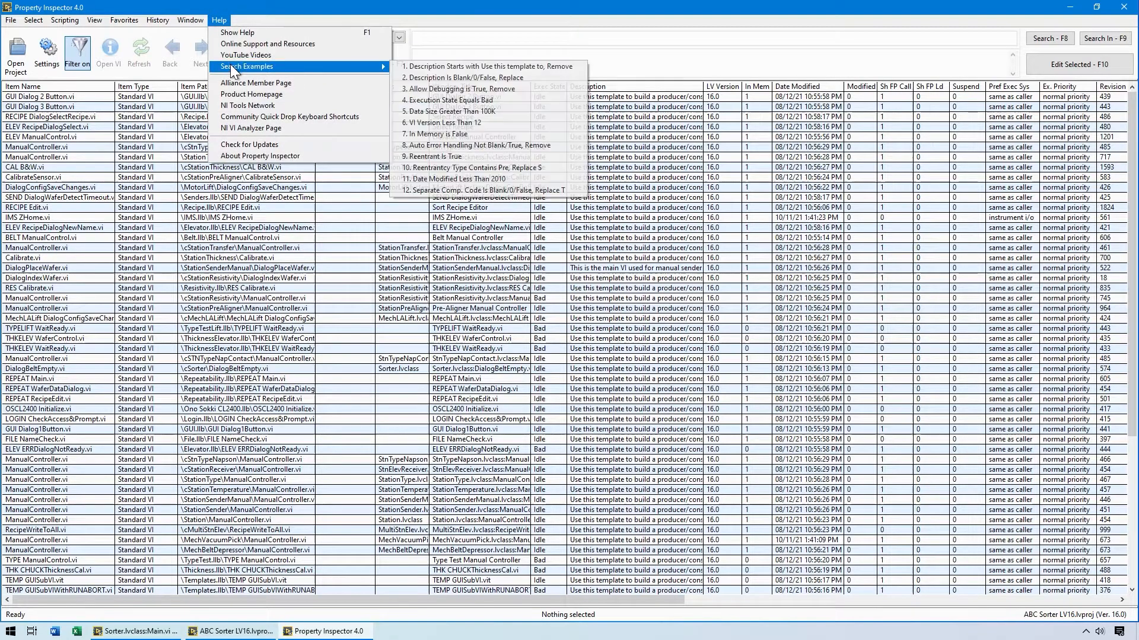
{"action": "left_click", "coordinate": [454, 168]}
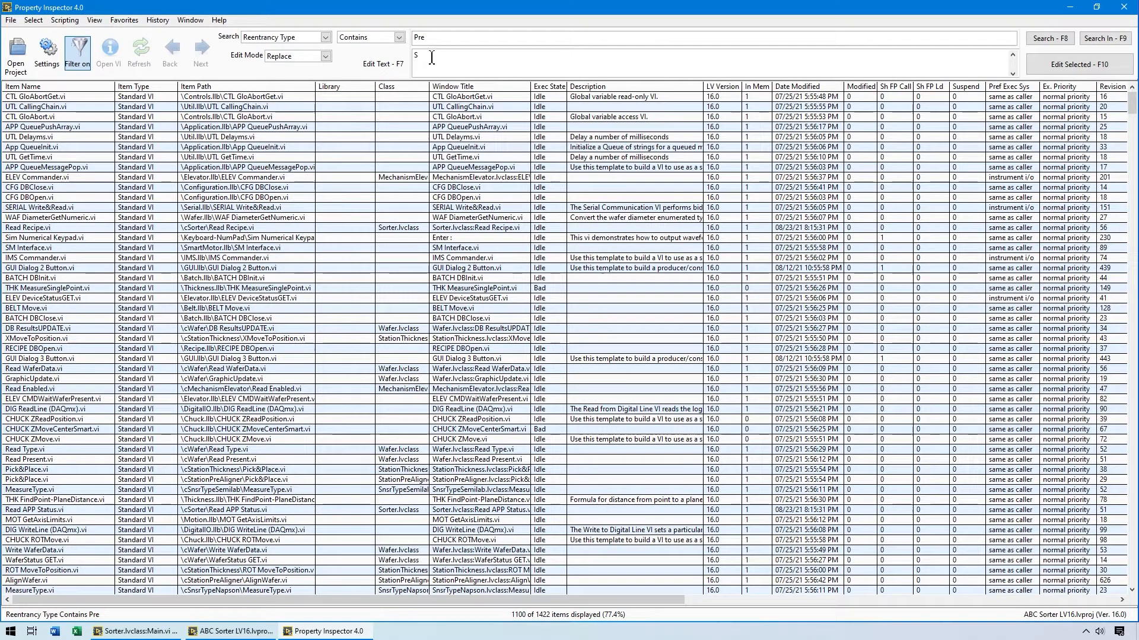
{"action": "left_click_drag", "start_coordinate": [431, 57], "coordinate": [407, 55]}
{"action": "left_click", "coordinate": [312, 38]}
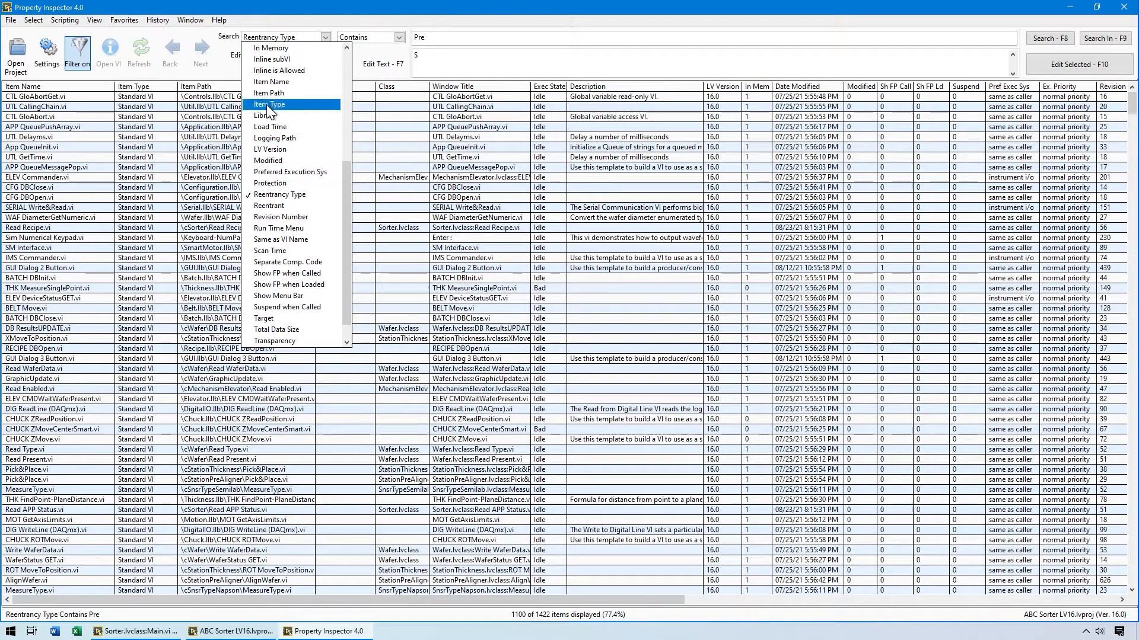
{"action": "left_click", "coordinate": [218, 63]}
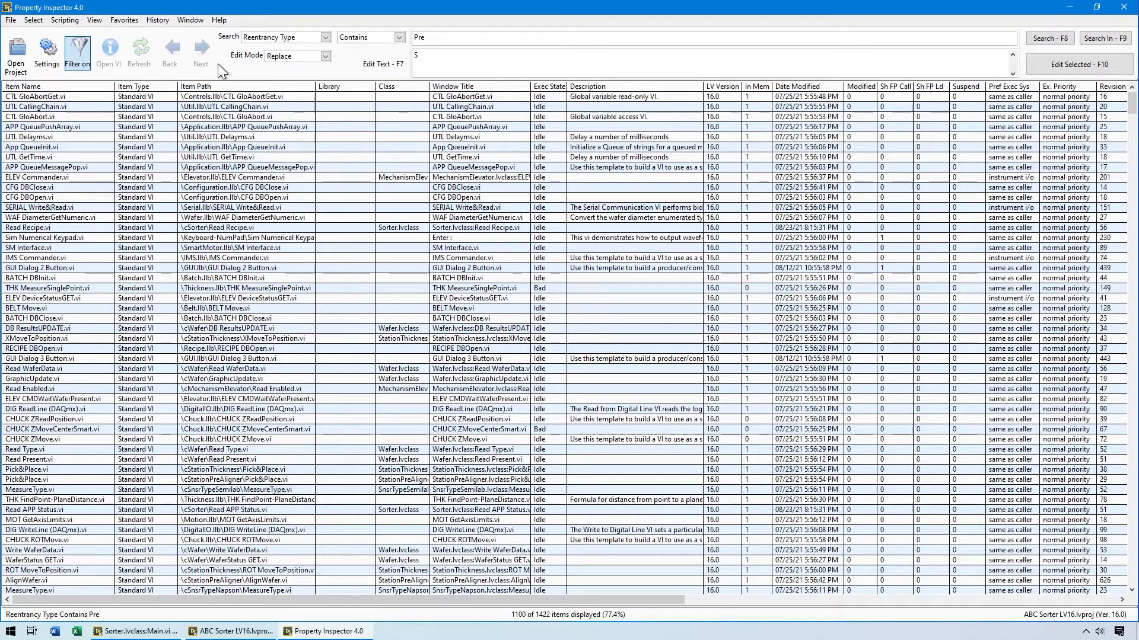
Run the favorite search for Reentrant, Reentrancy Type pre, In Memory and not Inline subVI, and set the search property to Description.
{"action": "left_click", "coordinate": [123, 21]}
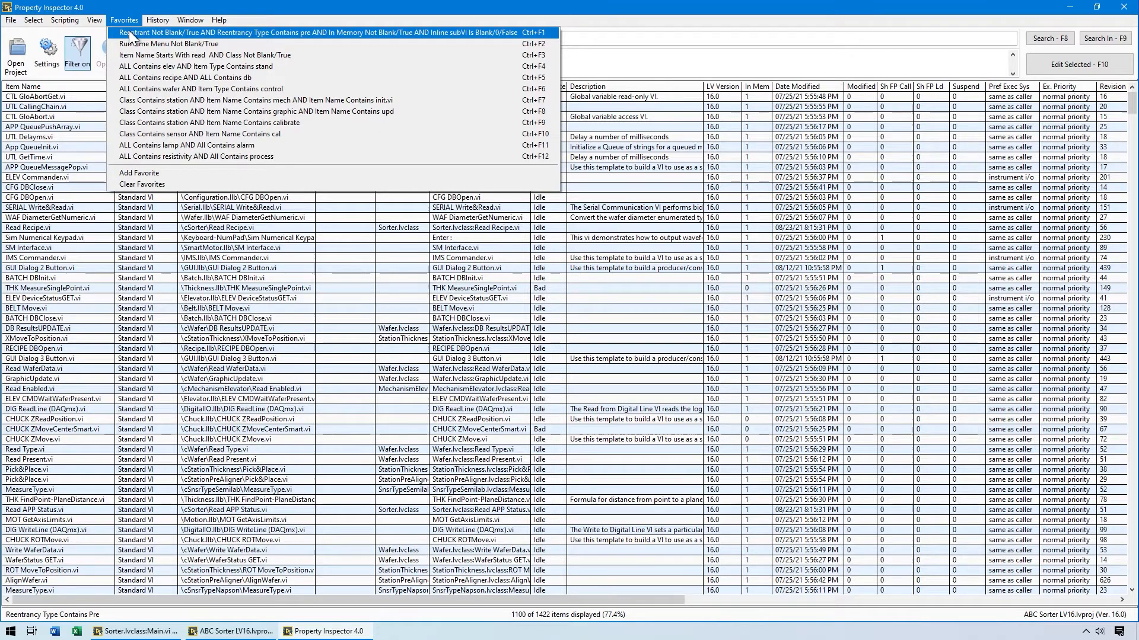
{"action": "left_click", "coordinate": [129, 30]}
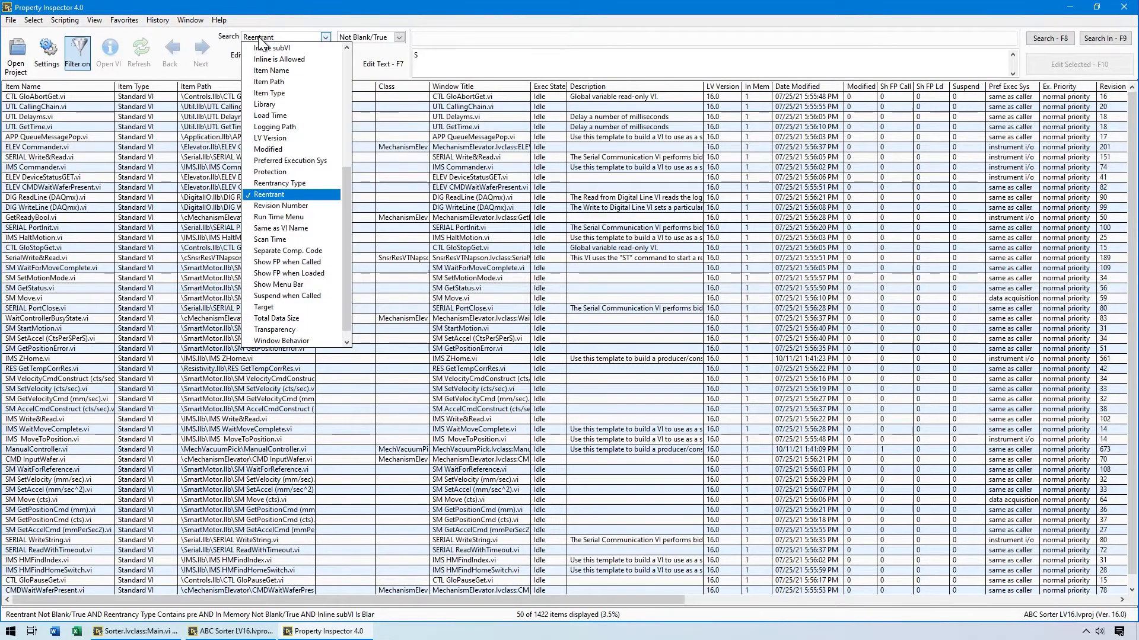
{"action": "left_click_drag", "start_coordinate": [343, 184], "coordinate": [350, 102]}
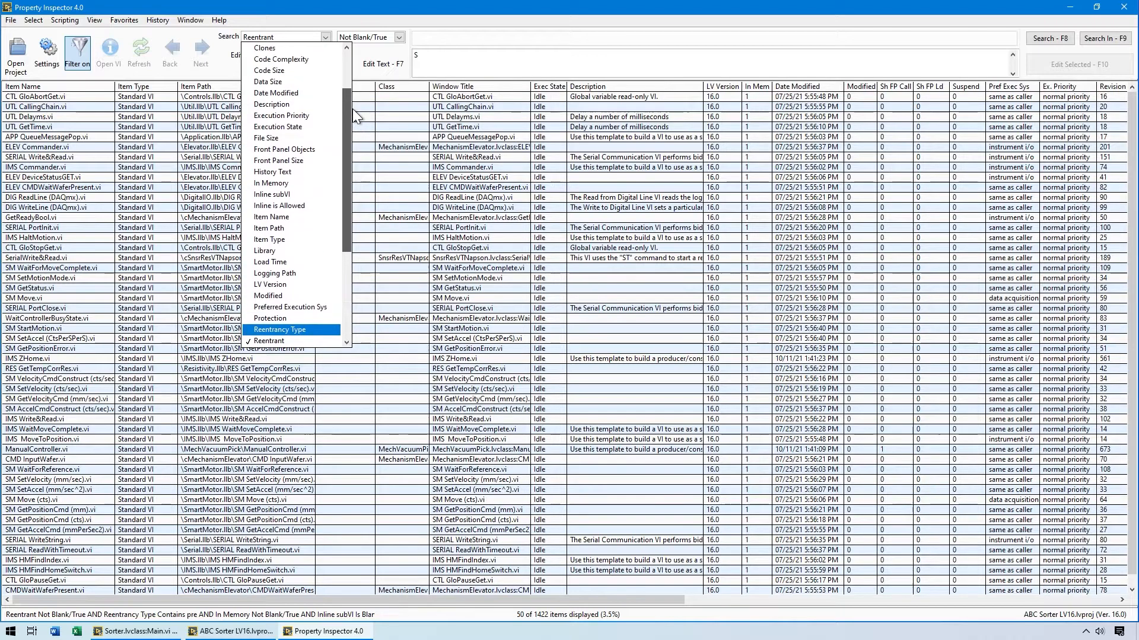
{"action": "left_click", "coordinate": [317, 104]}
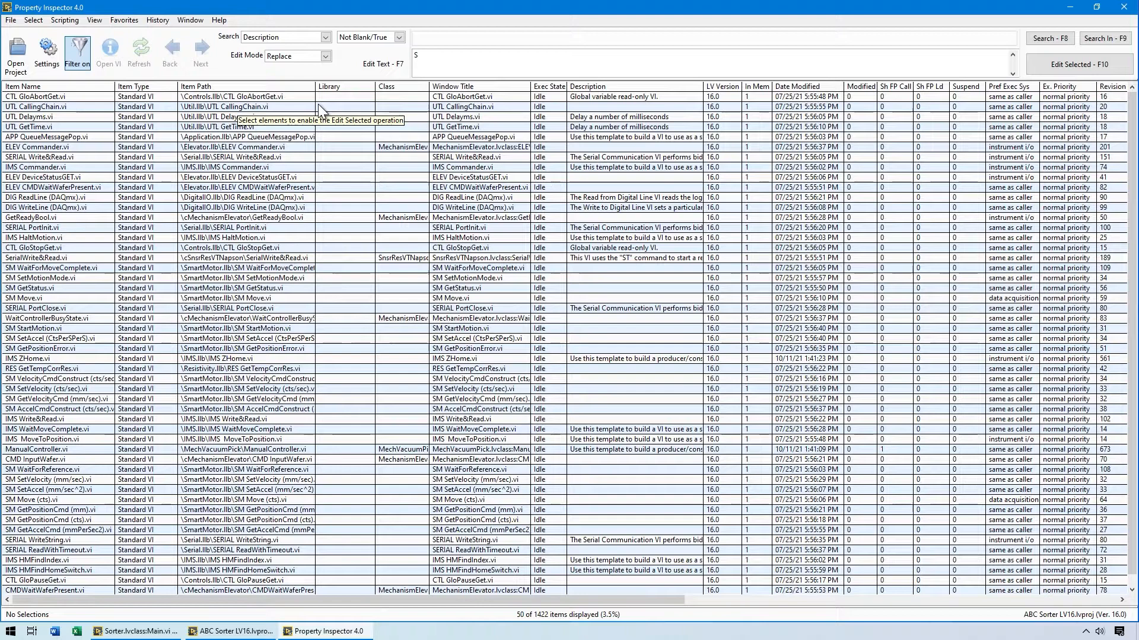
Review the scripting commands, including the recent VI scripts, recent QD scripts and the Update Selections on Failure option.
{"action": "left_click", "coordinate": [66, 20]}
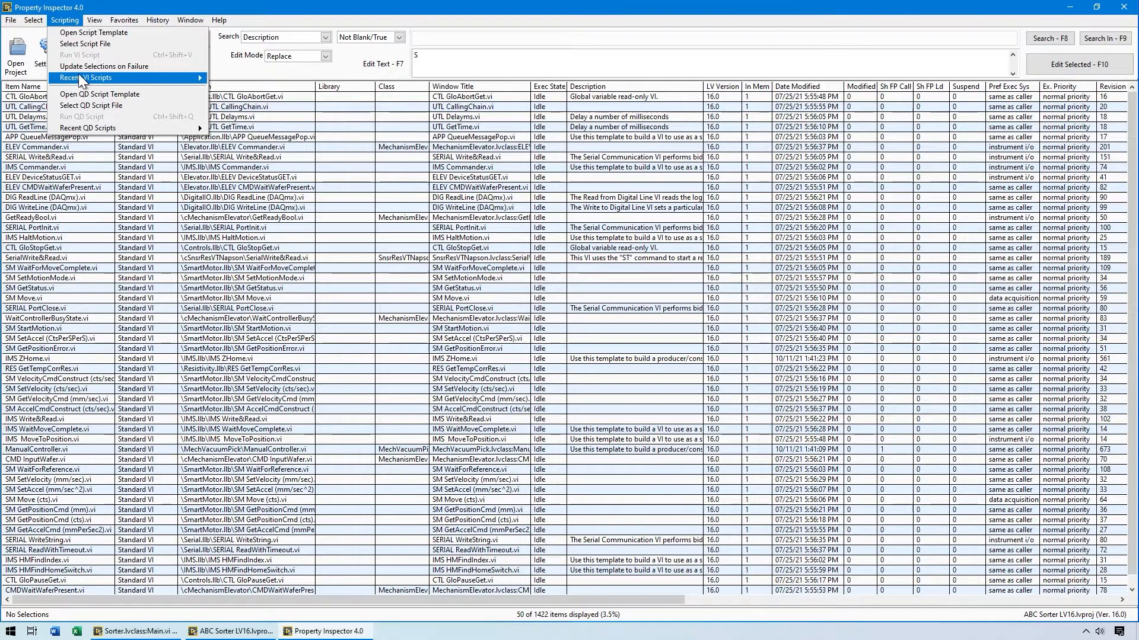
{"action": "mouse_move", "coordinate": [80, 78]}
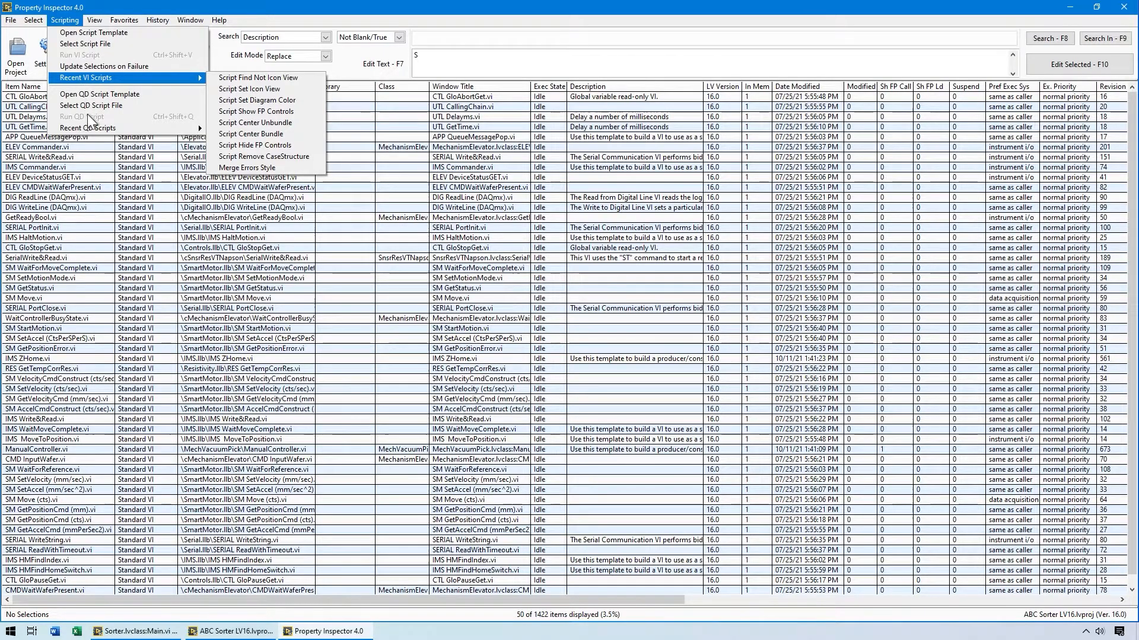
{"action": "mouse_move", "coordinate": [89, 127]}
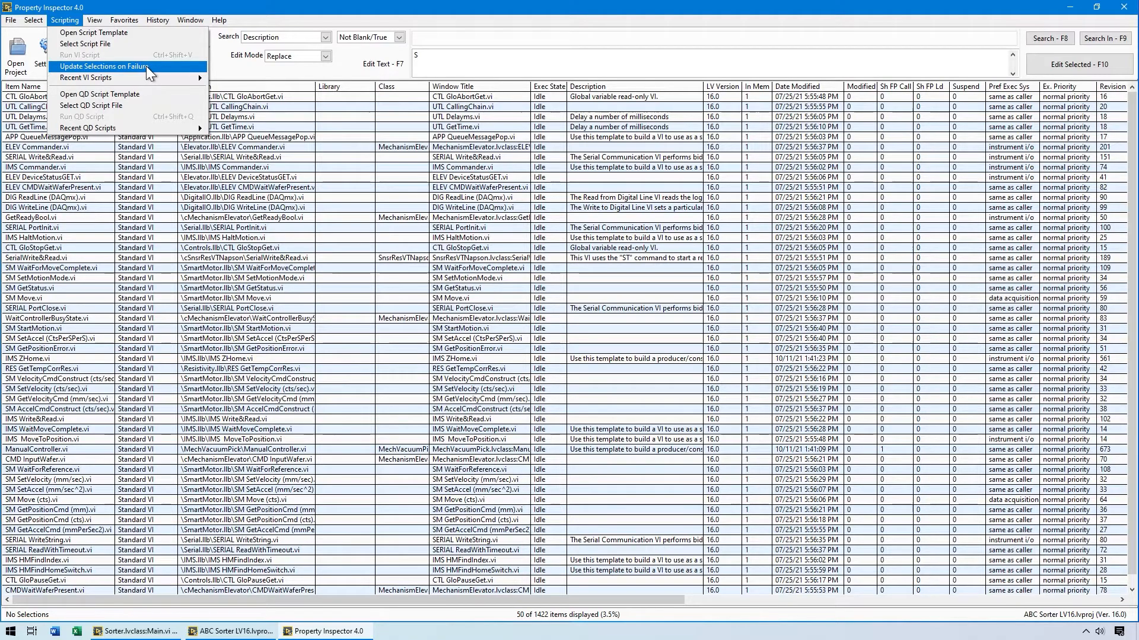
{"action": "mouse_move", "coordinate": [182, 77]}
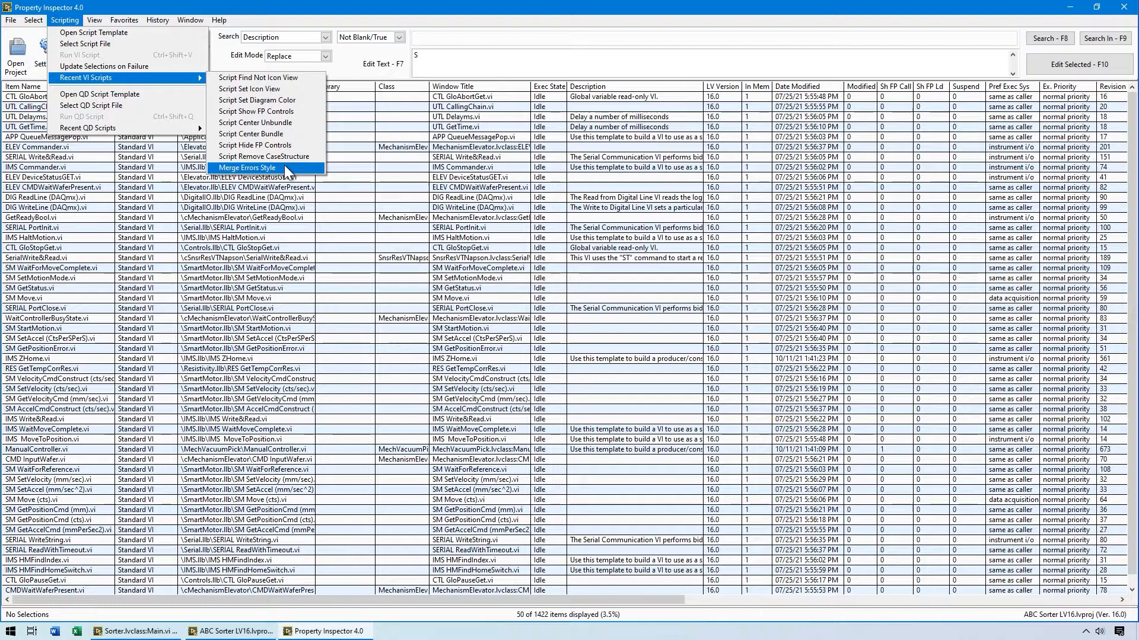
{"action": "left_click", "coordinate": [72, 22]}
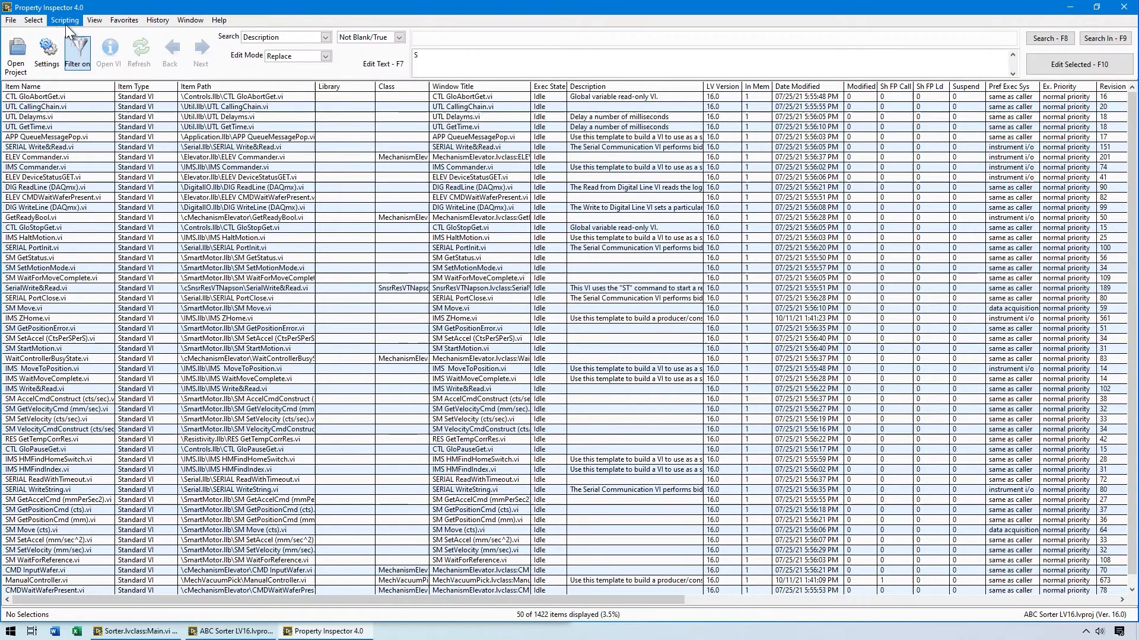
Set the sort order of the search results to Unsorted.
{"action": "left_click", "coordinate": [93, 20]}
{"action": "mouse_move", "coordinate": [116, 107]}
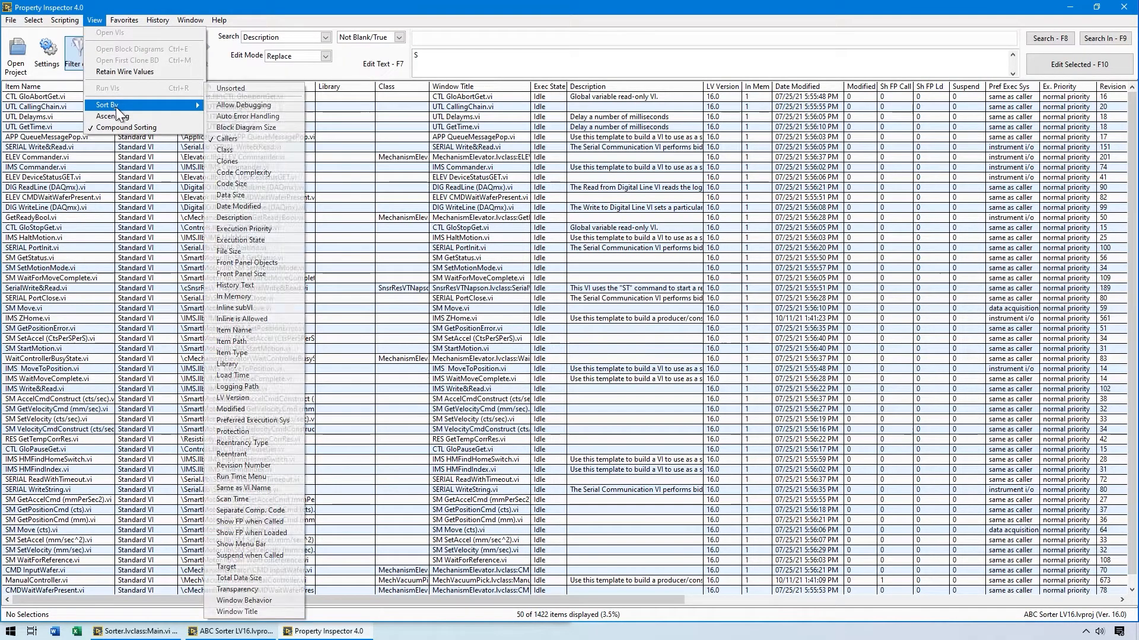
{"action": "left_click", "coordinate": [223, 90]}
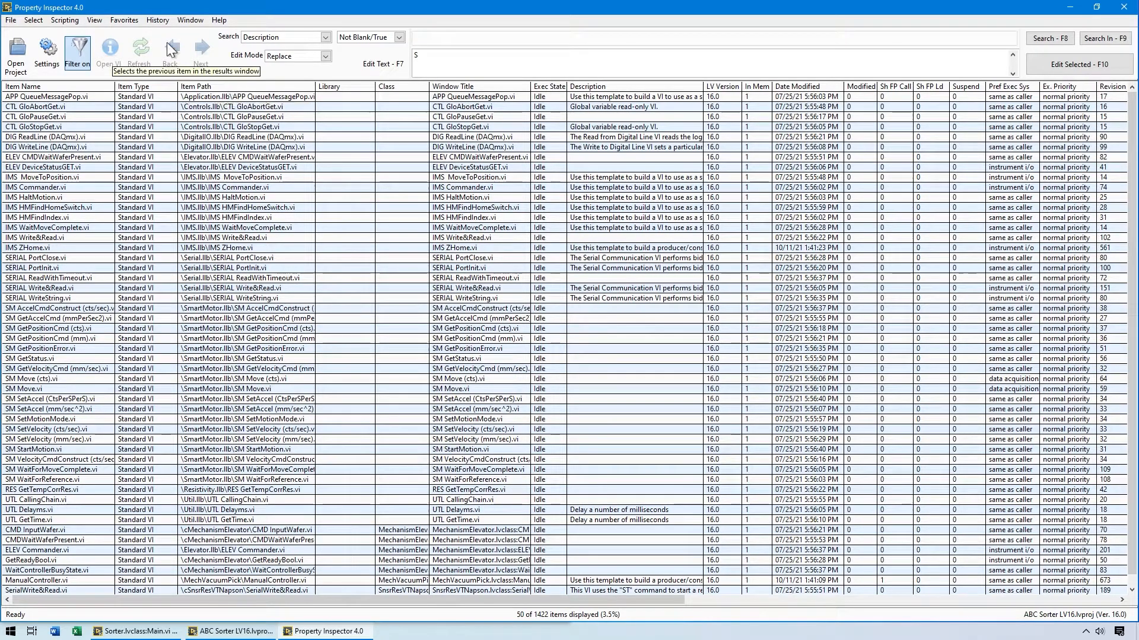
Rerun the earlier search Item Type Contains strict from the history and select all of its results.
{"action": "left_click", "coordinate": [154, 20]}
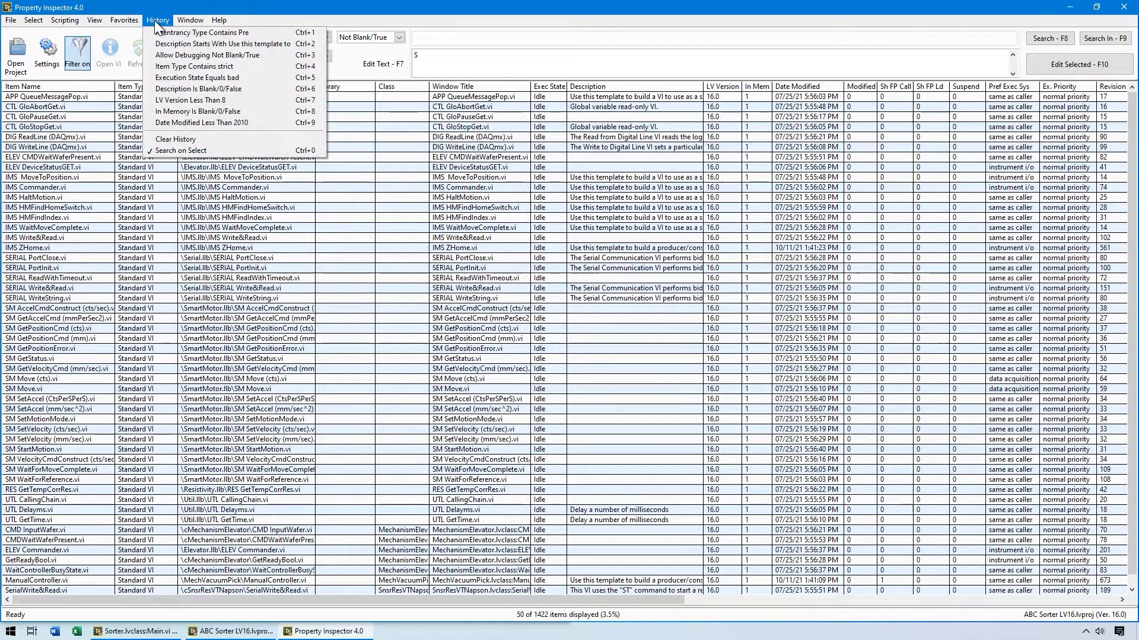
{"action": "left_click", "coordinate": [164, 67]}
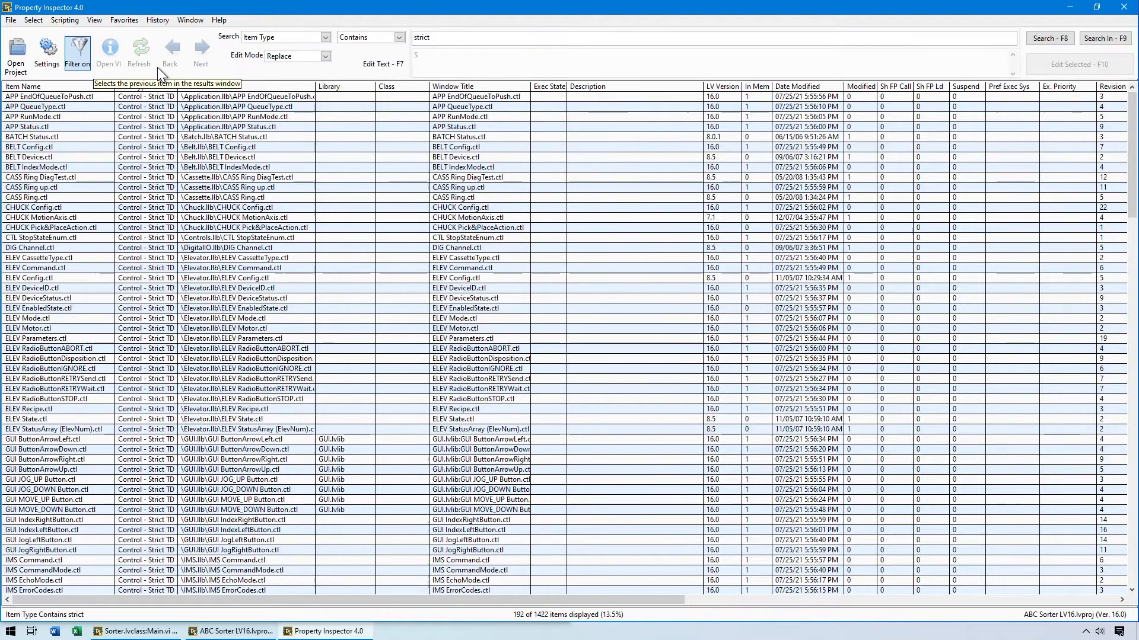
{"action": "left_click", "coordinate": [32, 22]}
{"action": "left_click", "coordinate": [36, 30]}
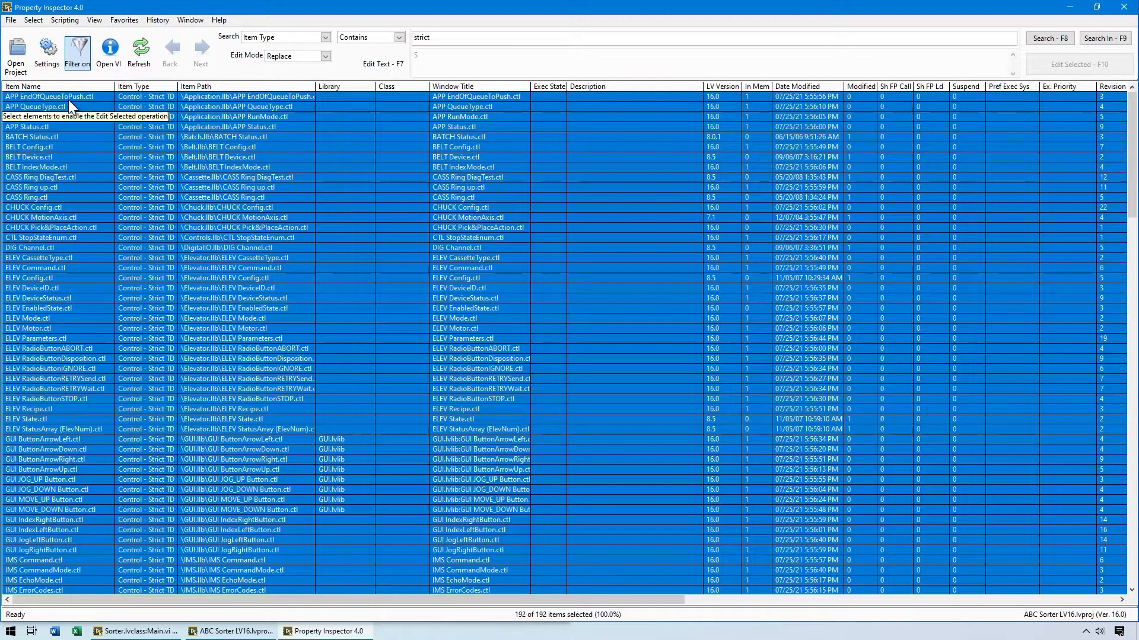
Turn off the results filter and extend the displayed object types in the settings to include folders.
{"action": "left_click", "coordinate": [77, 53]}
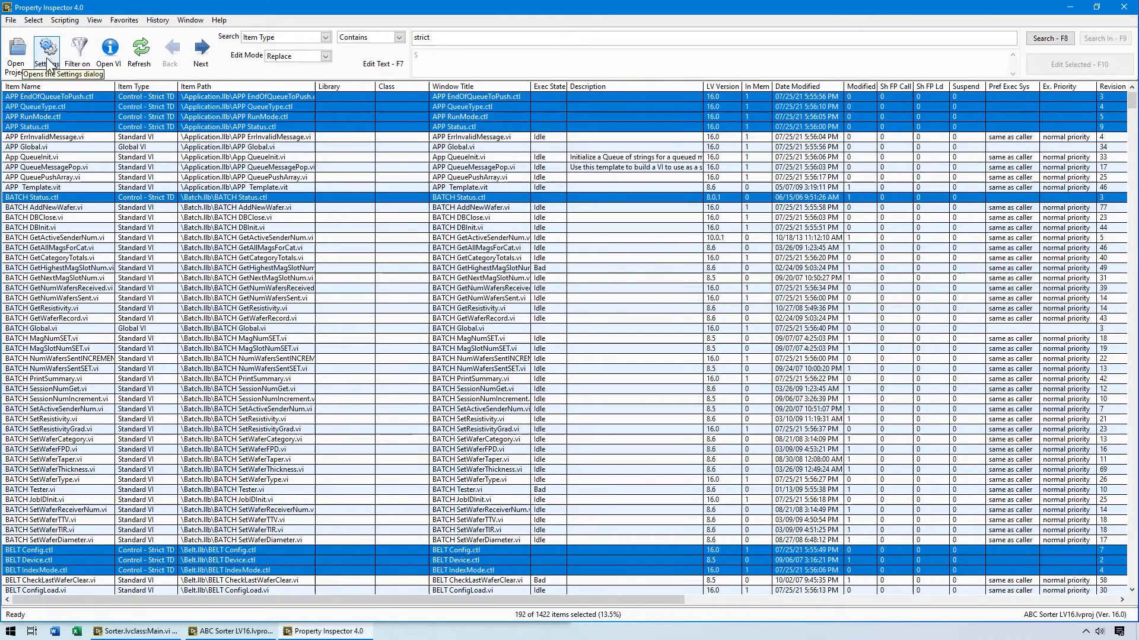
{"action": "left_click", "coordinate": [48, 53]}
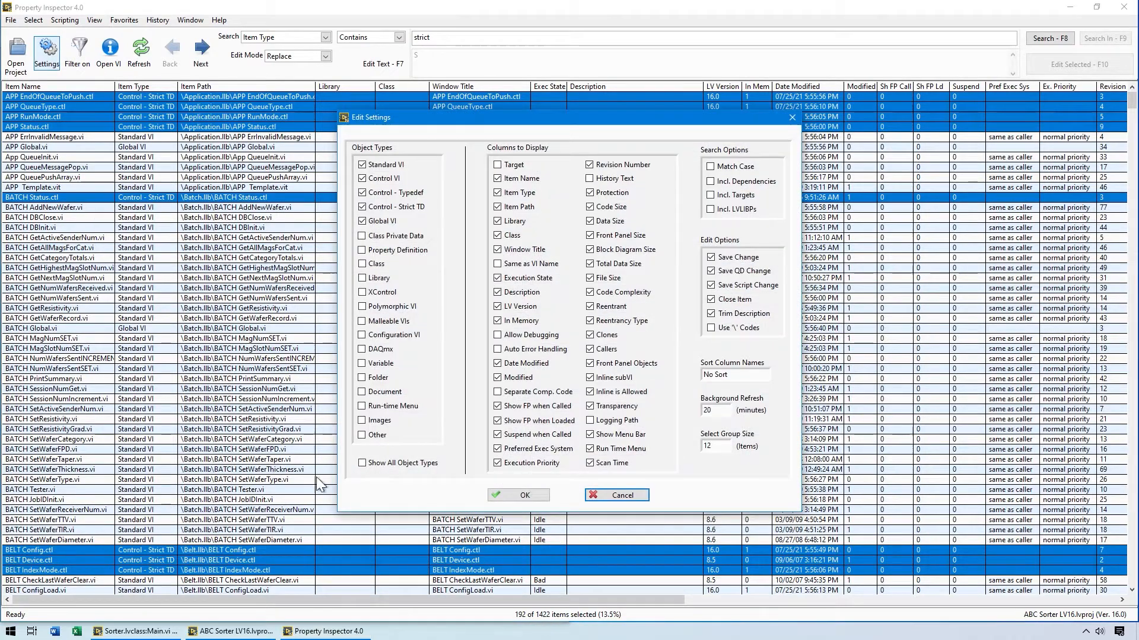
{"action": "left_click", "coordinate": [508, 497]}
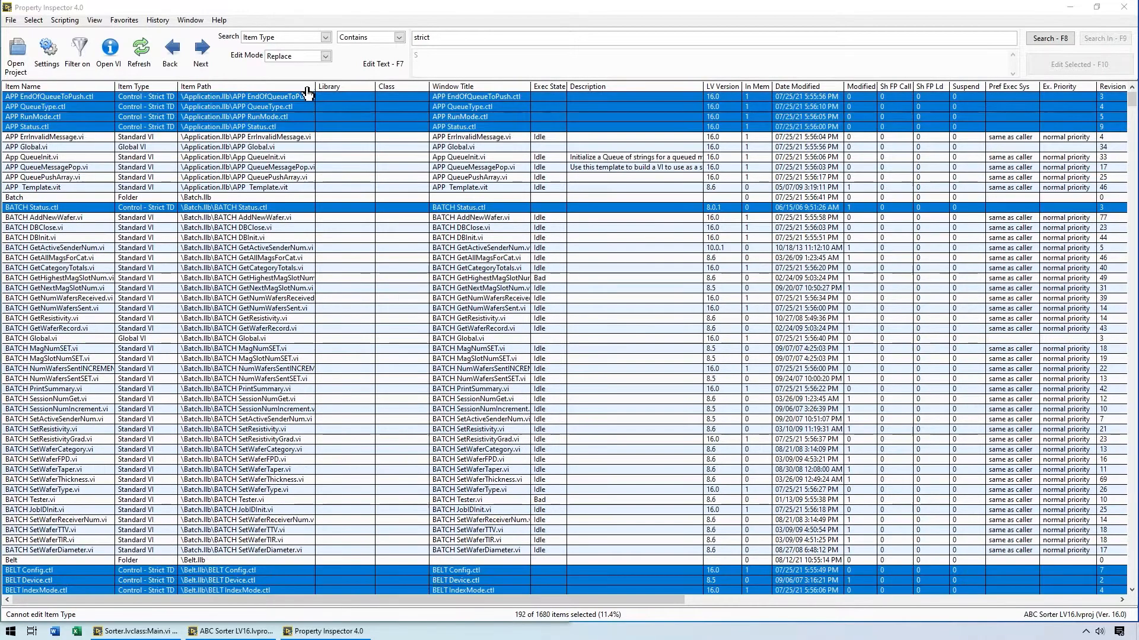
Sort the item list by Item Type and look over the available file and view commands.
{"action": "left_click", "coordinate": [151, 87]}
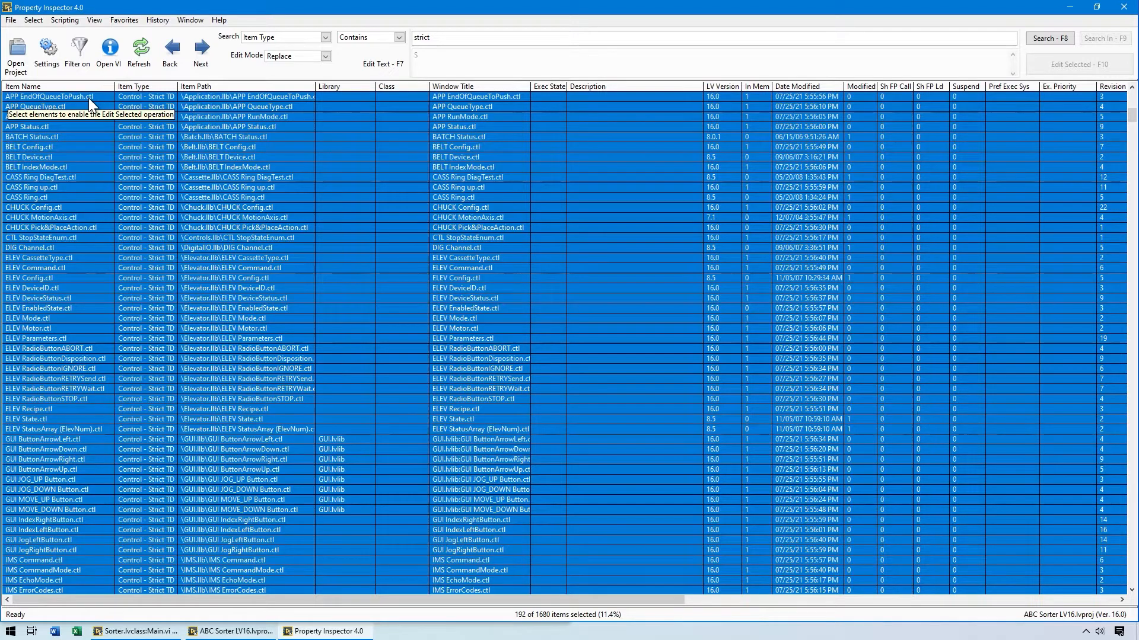
{"action": "left_click", "coordinate": [10, 20]}
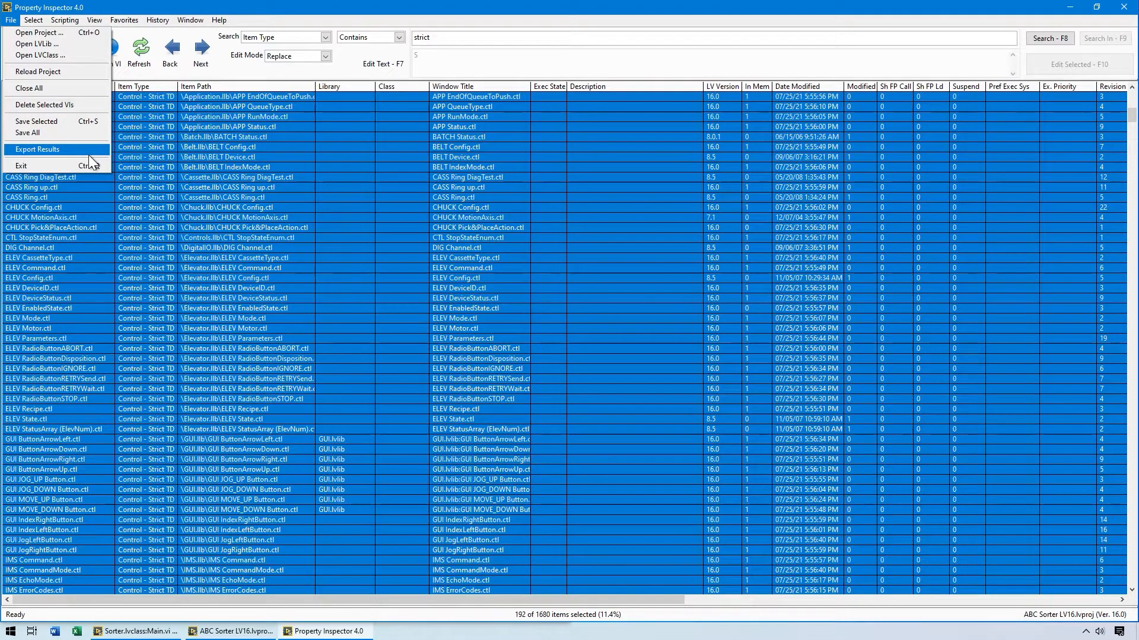
{"action": "left_click", "coordinate": [92, 6]}
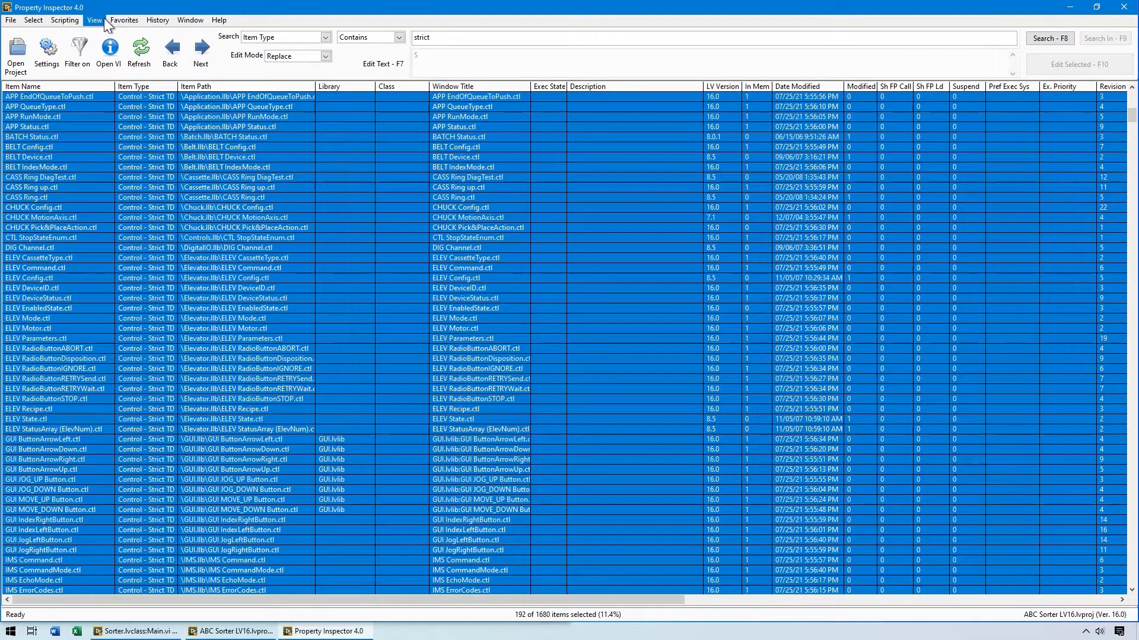
Run the favorite search starting with Reentrant Not Blank/True again and select the first group of 12 results.
{"action": "left_click", "coordinate": [112, 21]}
{"action": "left_click", "coordinate": [120, 31]}
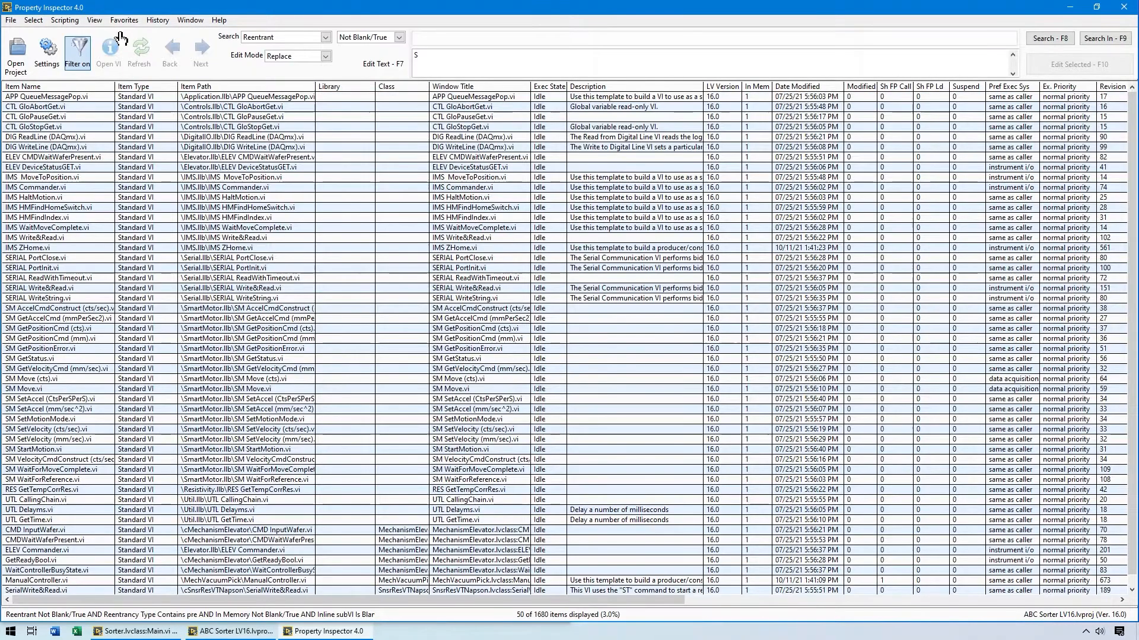
{"action": "left_click", "coordinate": [33, 20]}
{"action": "left_click", "coordinate": [52, 111]}
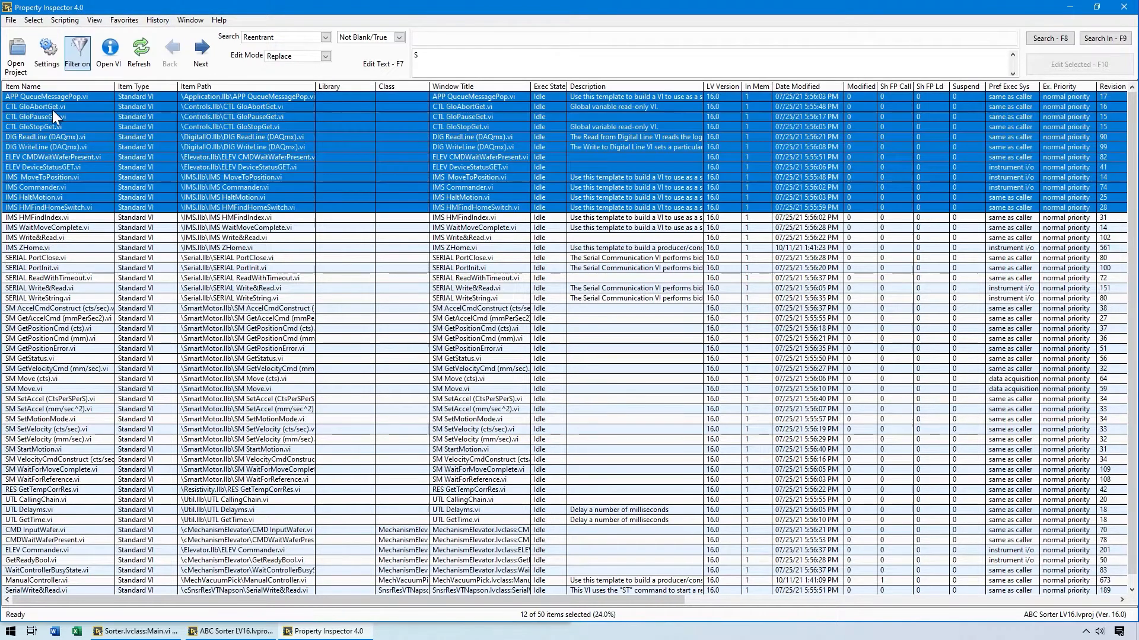
Enable Retain Wire Values and open the first clone block diagrams of the selected VIs.
{"action": "left_click", "coordinate": [93, 19]}
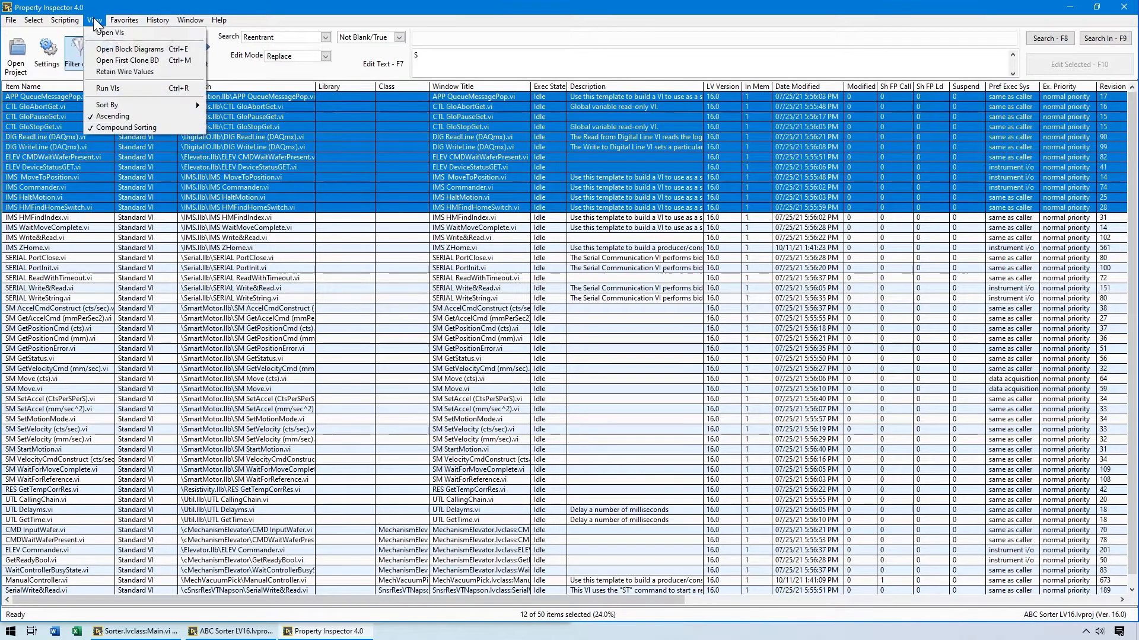
{"action": "left_click", "coordinate": [112, 72]}
{"action": "left_click", "coordinate": [95, 18]}
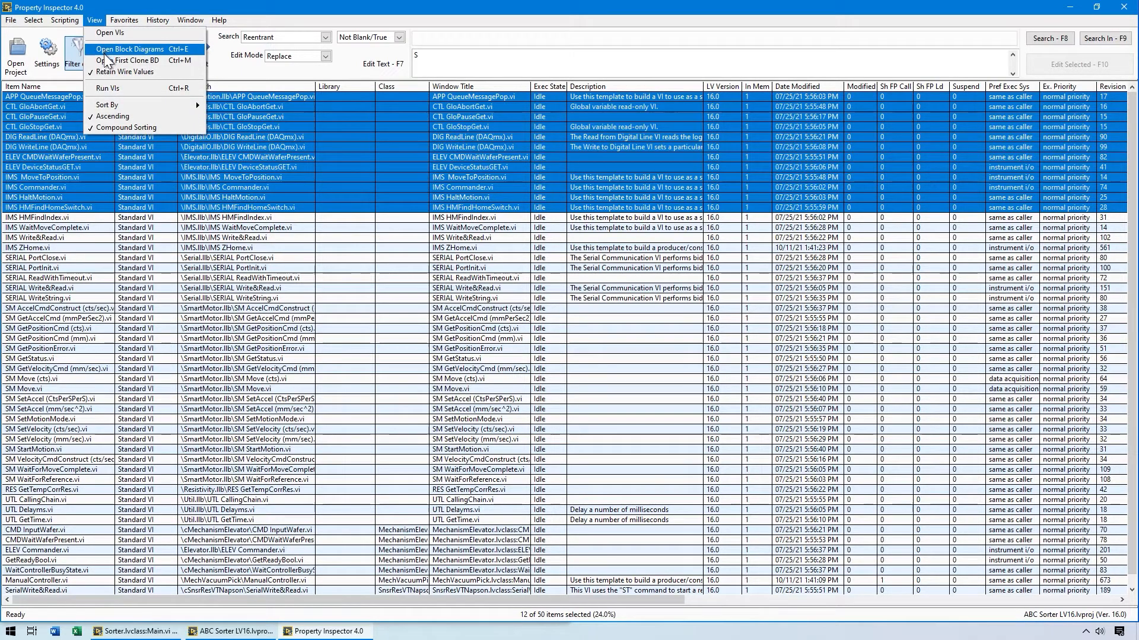
{"action": "left_click", "coordinate": [106, 62]}
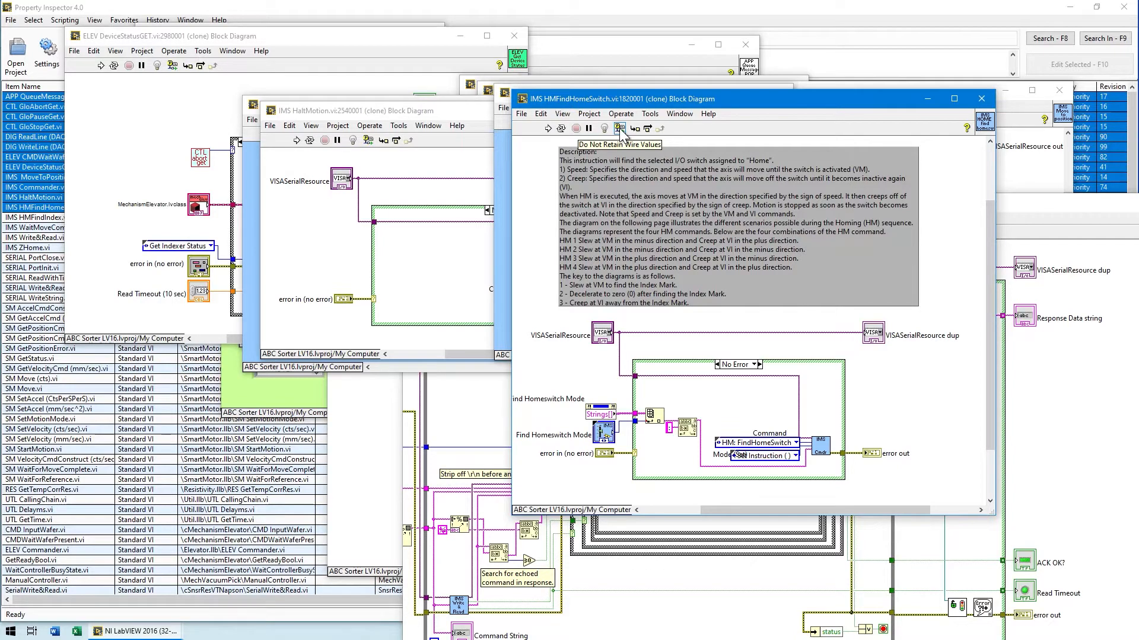
Return to Property Inspector and close the windows of all selected VIs.
{"action": "left_click", "coordinate": [577, 10]}
{"action": "left_click", "coordinate": [185, 20]}
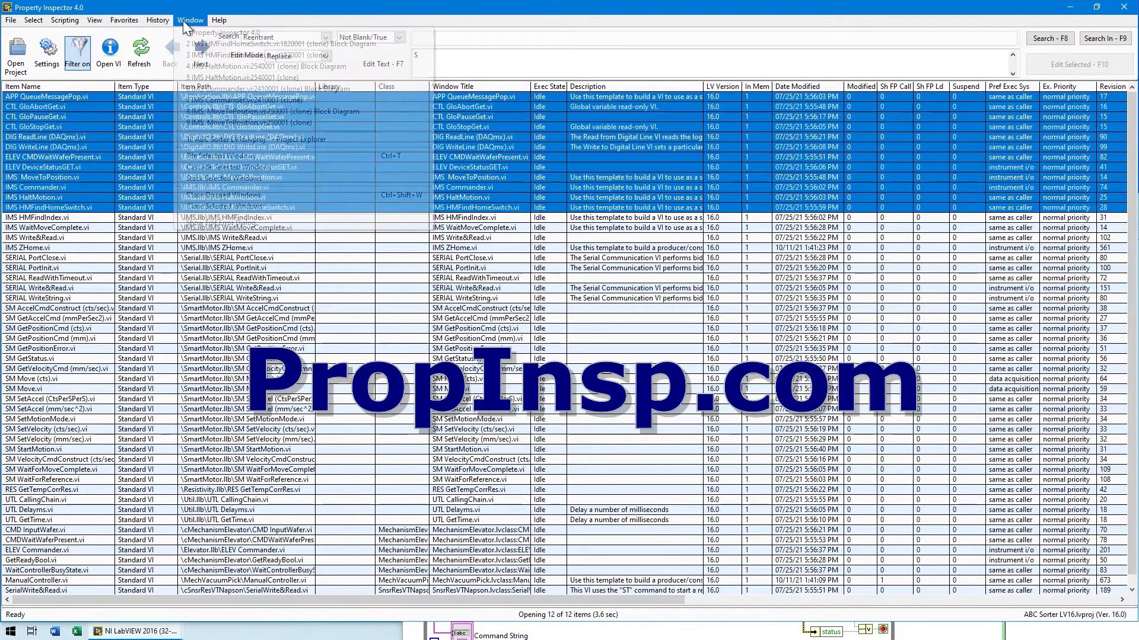
{"action": "left_click", "coordinate": [206, 208]}
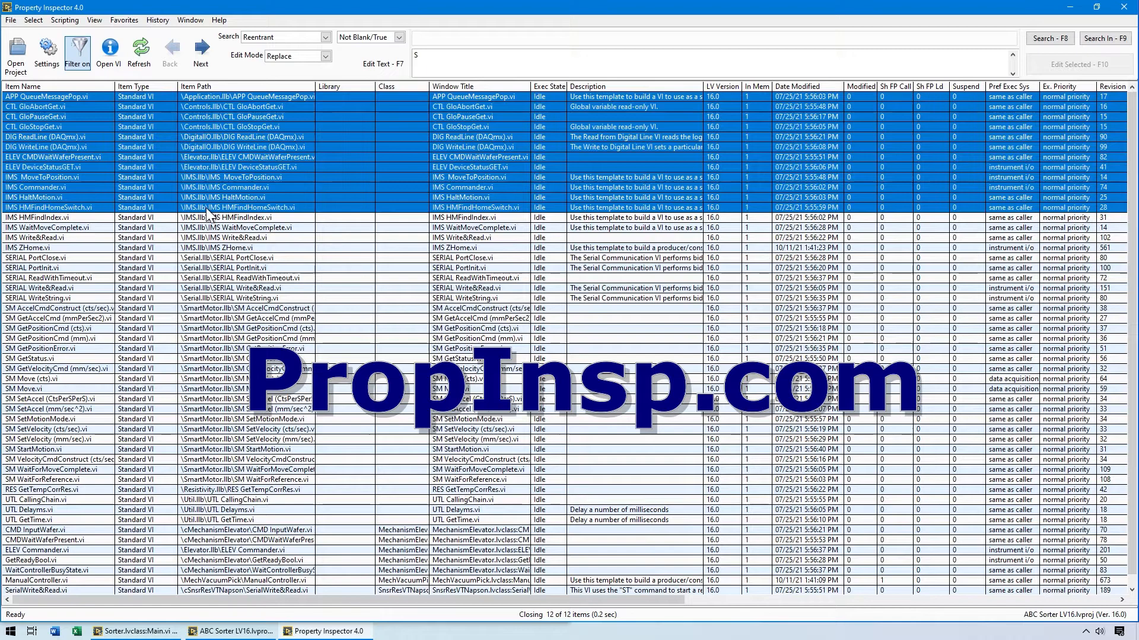